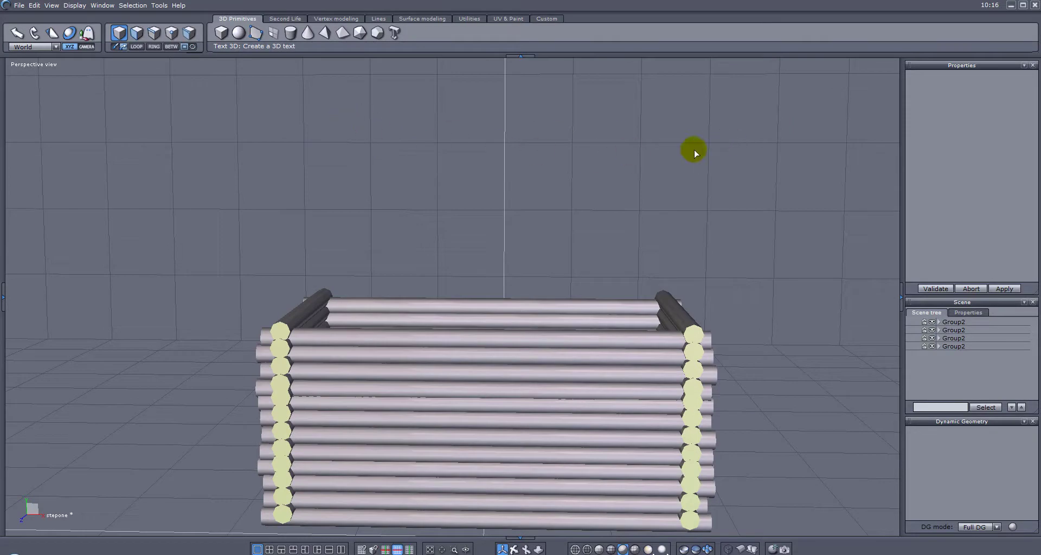
Create an upright cylinder above the log walls, with a radius of about 0.28 and a length of about 6.2
{"action": "left_click", "coordinate": [291, 33]}
{"action": "left_click", "coordinate": [468, 154]}
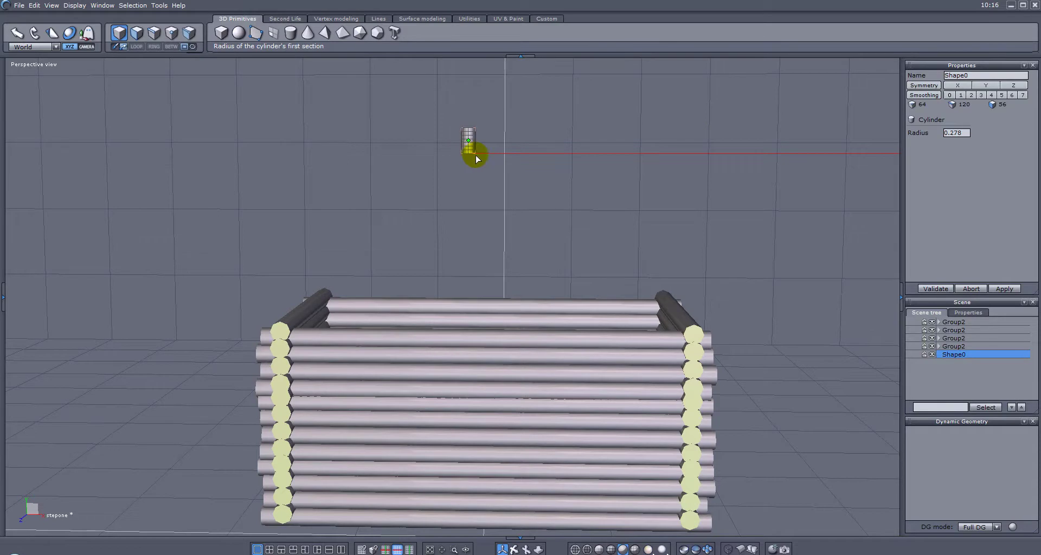
{"action": "left_click", "coordinate": [467, 309]}
{"action": "mouse_move", "coordinate": [467, 309]}
{"action": "middle_mouse_down"}
{"action": "mouse_move", "coordinate": [542, 291]}
{"action": "mouse_move", "coordinate": [464, 309]}
{"action": "middle_mouse_up"}
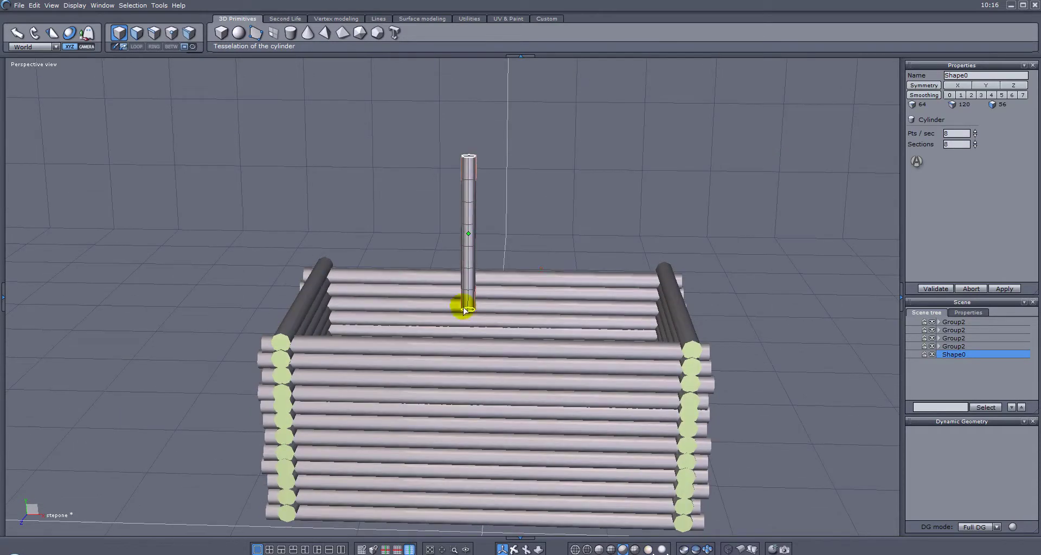
{"action": "left_click", "coordinate": [475, 163]}
{"action": "middle_click_drag", "start_coordinate": [483, 162], "coordinate": [485, 130]}
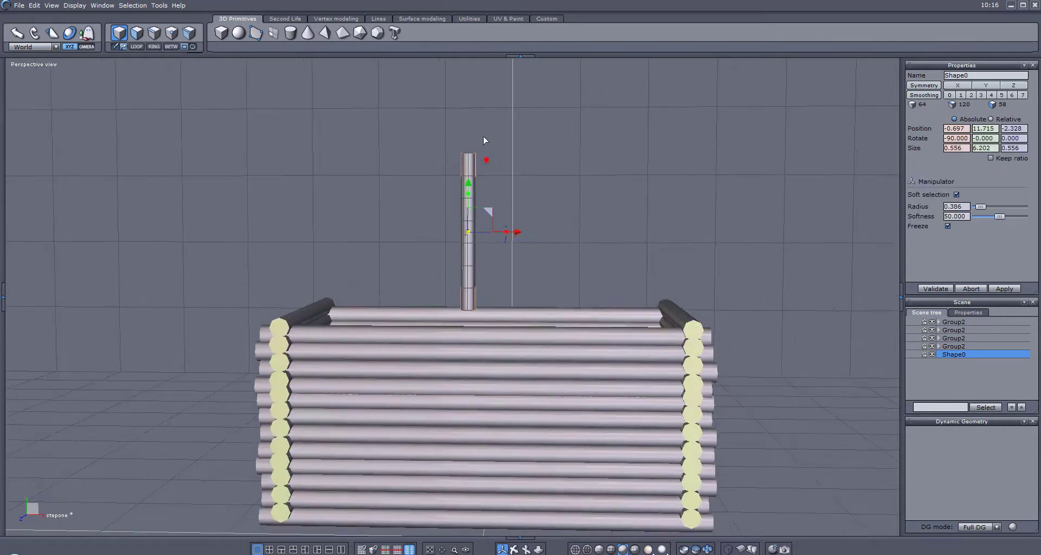
Rotate the cylinder 90° to lie parallel to the long walls, place it over the cabin and stretch it to about 16.4 long
{"action": "left_click_drag", "start_coordinate": [508, 228], "coordinate": [566, 232]}
{"action": "left_click_drag", "start_coordinate": [469, 173], "coordinate": [504, 272]}
{"action": "middle_click_drag", "start_coordinate": [511, 295], "coordinate": [520, 345]}
{"action": "left_click_drag", "start_coordinate": [520, 318], "coordinate": [546, 309]}
{"action": "middle_click_drag", "start_coordinate": [632, 220], "coordinate": [364, 355]}
{"action": "left_click_drag", "start_coordinate": [407, 343], "coordinate": [482, 344]}
{"action": "middle_click_drag", "start_coordinate": [481, 343], "coordinate": [627, 268]}
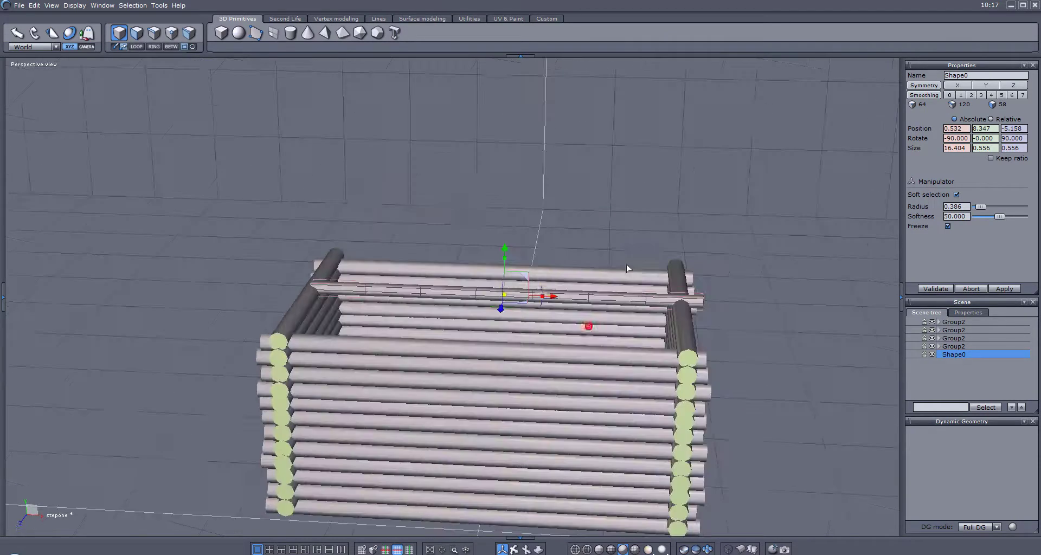
Lengthen the ridge beam to about 17.7, centre it over the cabin and raise it to about 14.67 on Y
{"action": "mouse_move", "coordinate": [550, 295]}
{"action": "left_mouse_down"}
{"action": "mouse_move", "coordinate": [529, 295]}
{"action": "mouse_move", "coordinate": [539, 295]}
{"action": "left_mouse_up"}
{"action": "middle_click_drag", "start_coordinate": [537, 297], "coordinate": [552, 268]}
{"action": "left_click_drag", "start_coordinate": [533, 271], "coordinate": [435, 155]}
{"action": "middle_click_drag", "start_coordinate": [435, 156], "coordinate": [769, 207]}
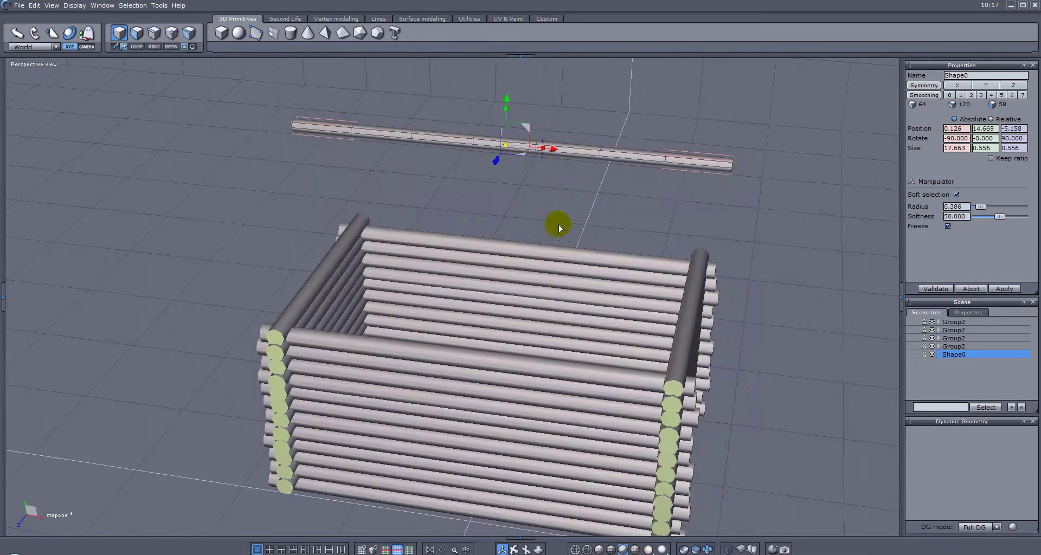
Add a cross-section loop midway along each of the beam's seven segments using Tessellation by slice
{"action": "scroll", "coordinate": [560, 234], "scroll_direction": "up", "scroll_amount": 3}
{"action": "middle_click_drag", "start_coordinate": [529, 203], "coordinate": [590, 118]}
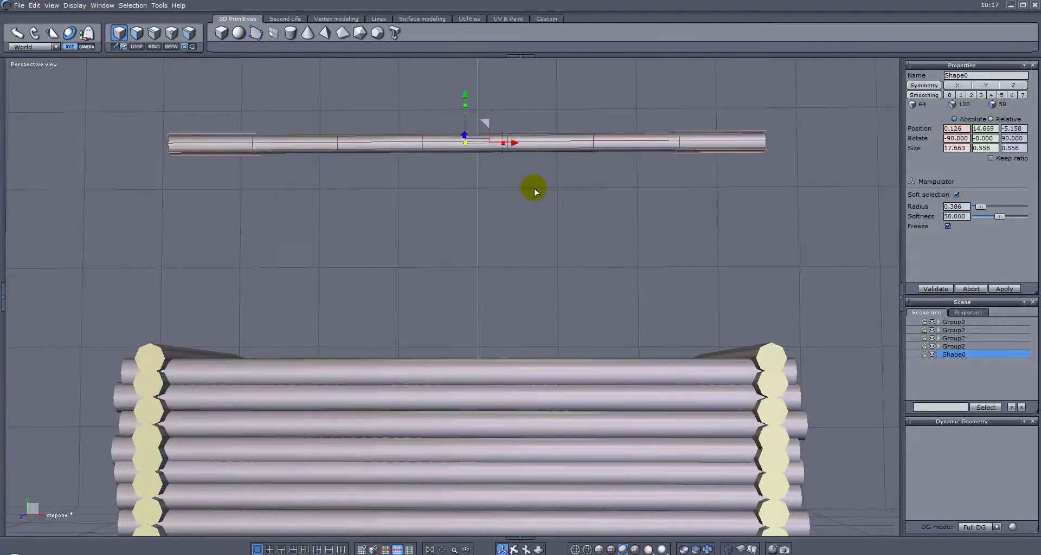
{"action": "scroll", "coordinate": [535, 189], "scroll_direction": "up", "scroll_amount": 2}
{"action": "scroll", "coordinate": [535, 190], "scroll_direction": "down", "scroll_amount": 2}
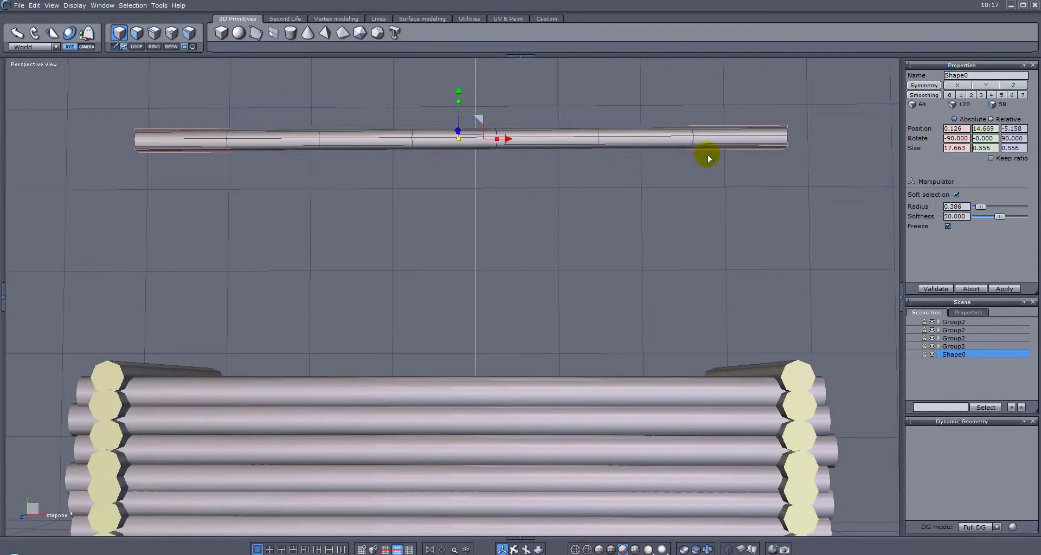
{"action": "left_click", "coordinate": [345, 19]}
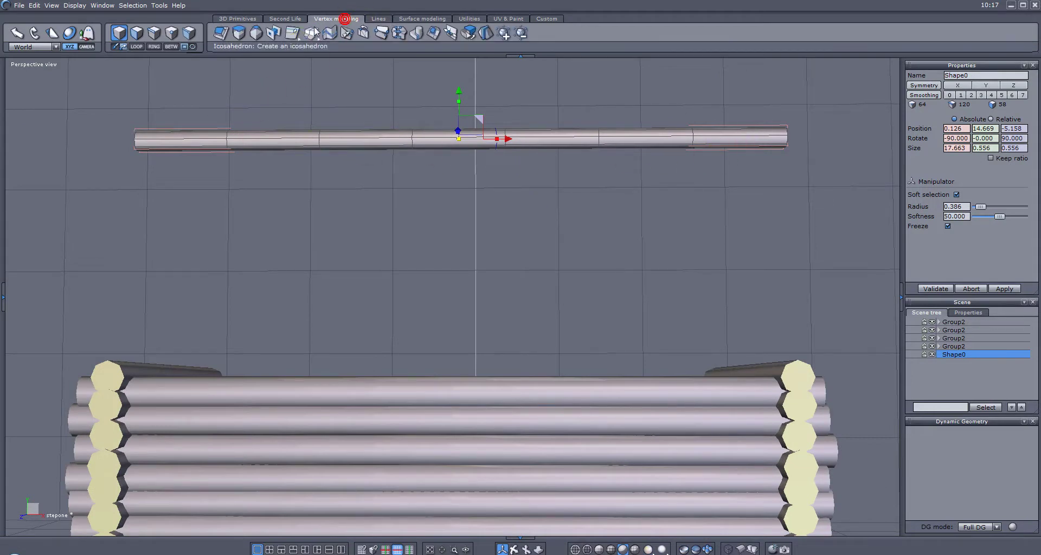
{"action": "left_click", "coordinate": [311, 33]}
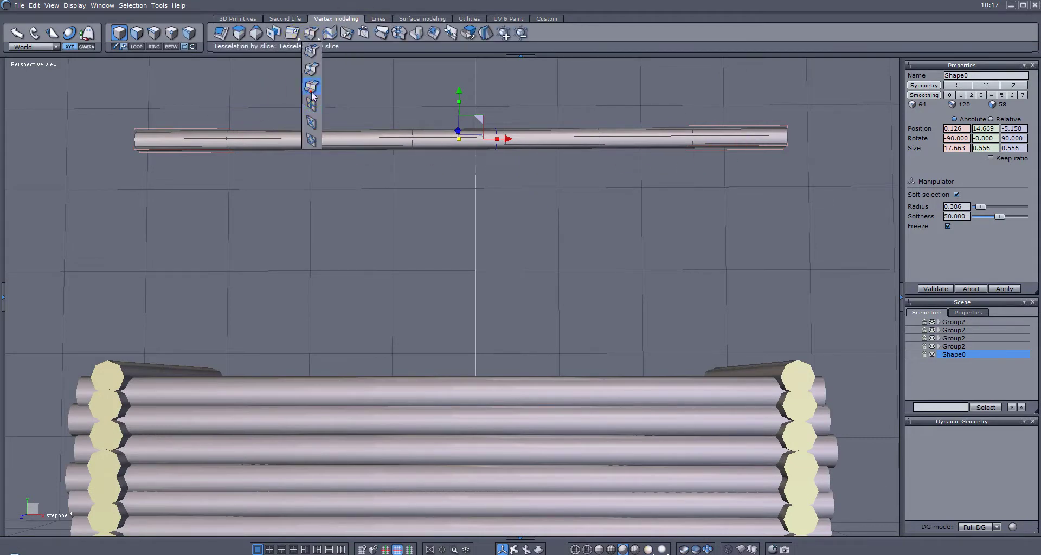
{"action": "left_click", "coordinate": [310, 92]}
{"action": "left_click", "coordinate": [370, 138]}
{"action": "left_click", "coordinate": [553, 138]}
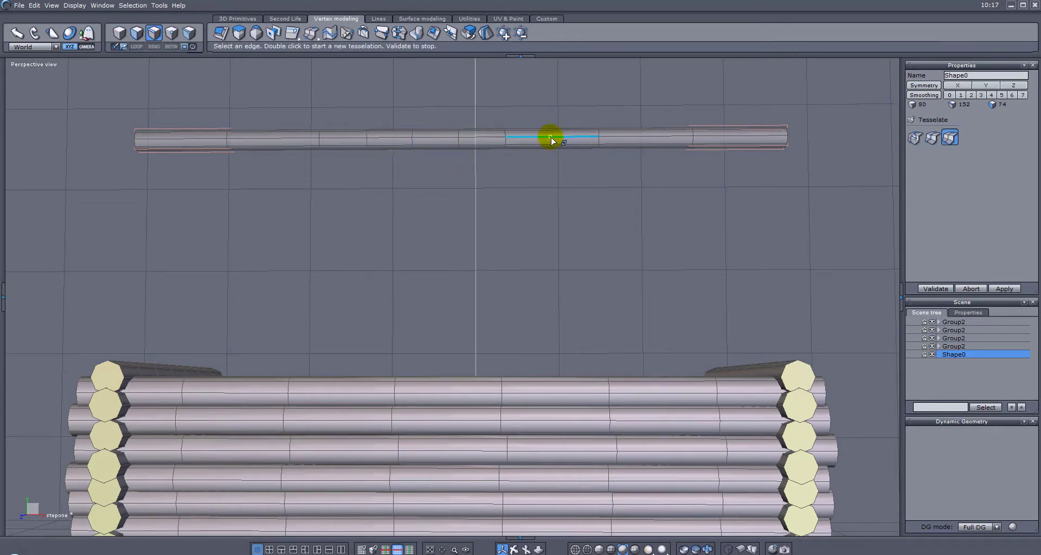
{"action": "left_click_drag", "start_coordinate": [217, 140], "coordinate": [182, 142]}
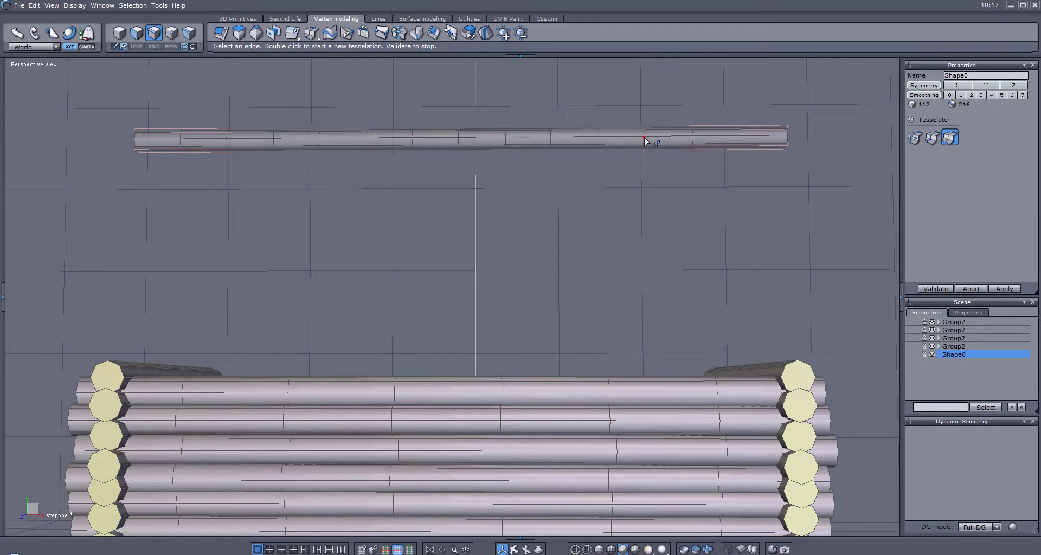
{"action": "key", "text": "Return"}
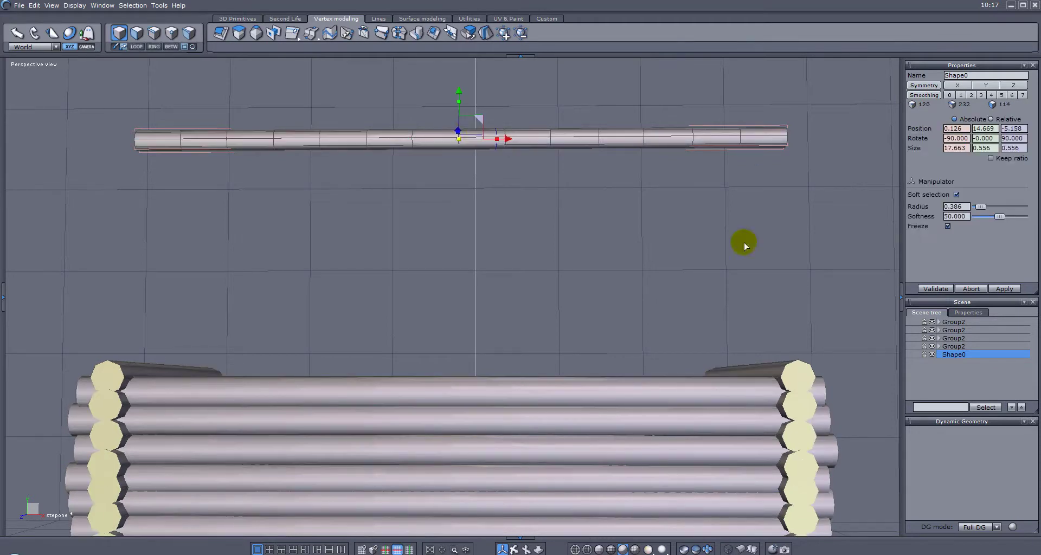
Lower the beam's middle edge loop to about 14.48 on Y, using soft selection with a radius of about 5
{"action": "left_click", "coordinate": [156, 33]}
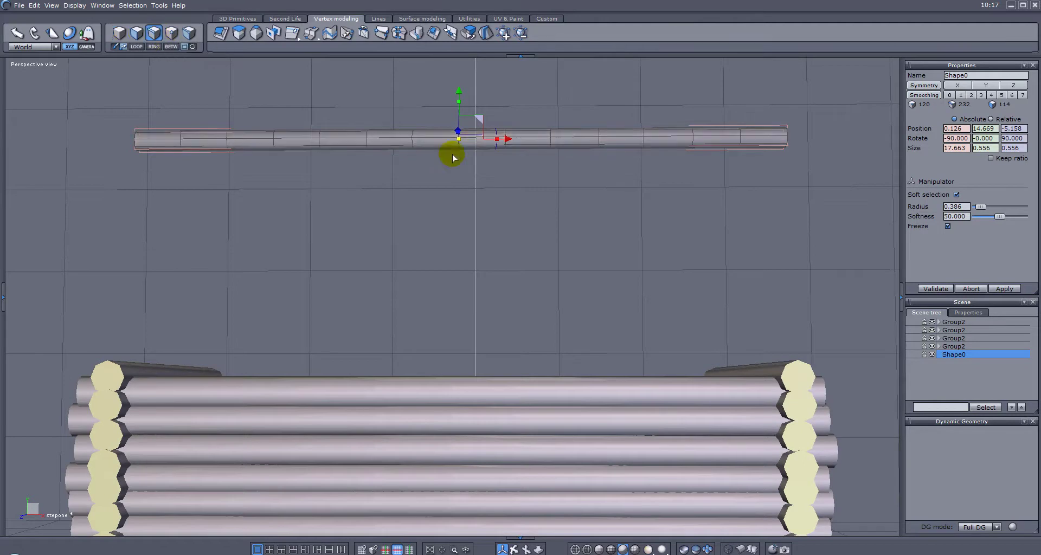
{"action": "left_click", "coordinate": [458, 150]}
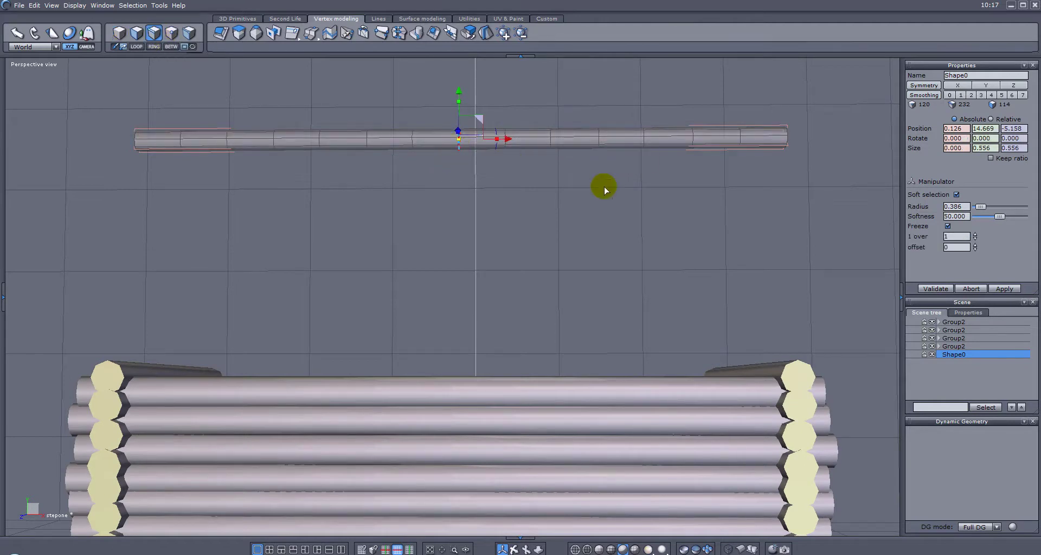
{"action": "left_click_drag", "start_coordinate": [576, 205], "coordinate": [772, 224]}
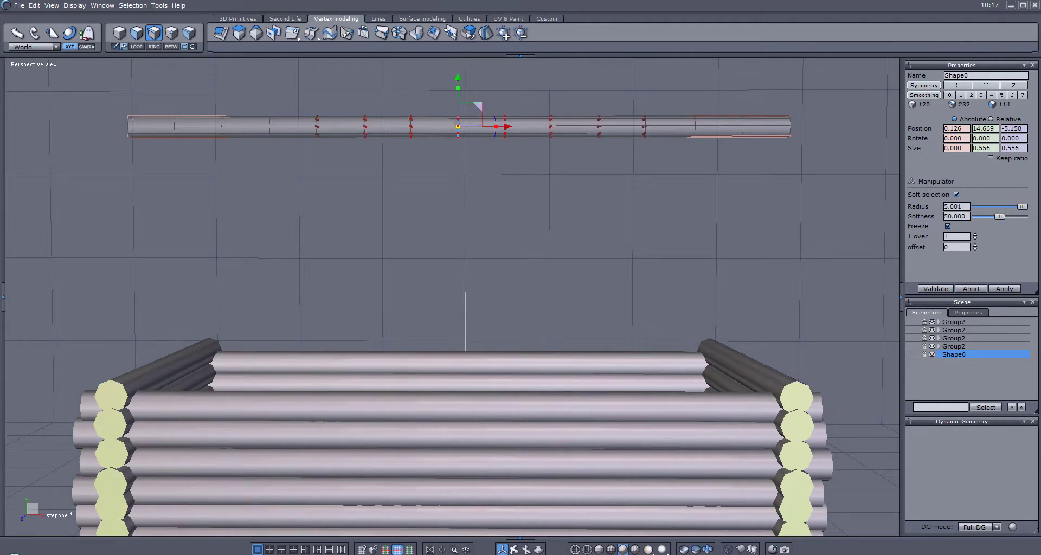
{"action": "left_click_drag", "start_coordinate": [458, 81], "coordinate": [465, 87]}
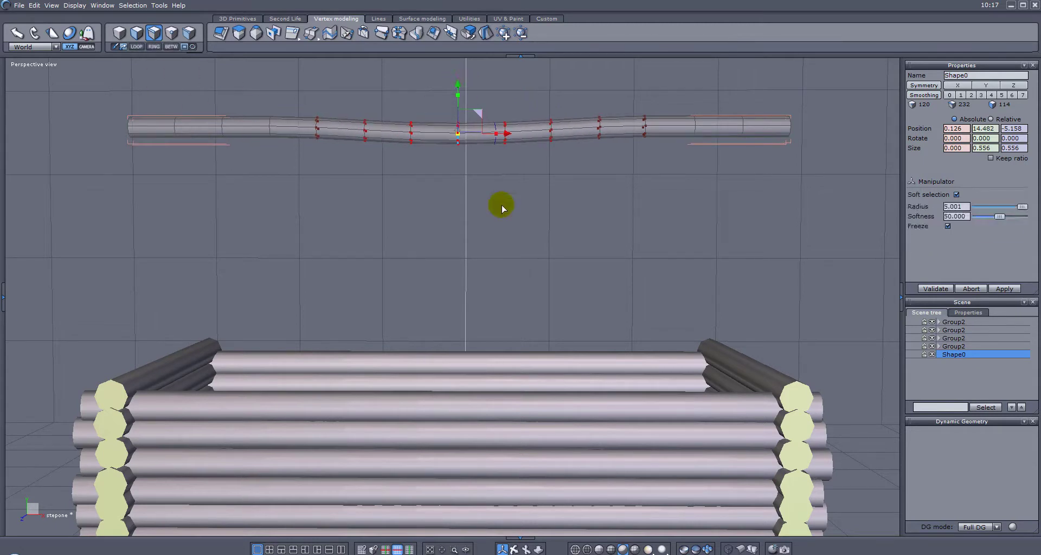
Deepen the beam's sag by soft-lowering the loops on either side to about 14.48 and 14.50, and the middle loop to about 14.40
{"action": "left_click", "coordinate": [317, 126]}
{"action": "key", "text": "alt+l"}
{"action": "left_click_drag", "start_coordinate": [315, 79], "coordinate": [313, 85]}
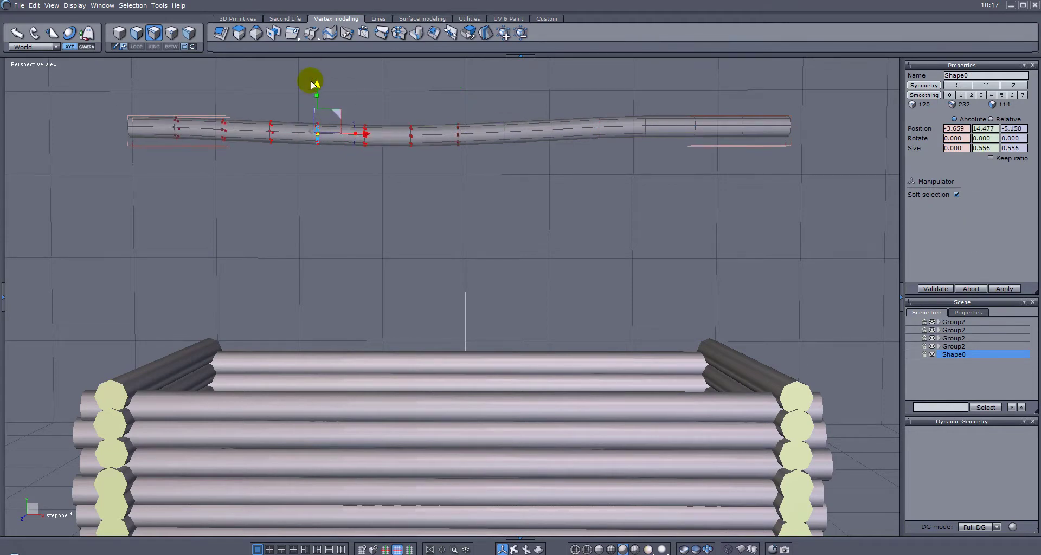
{"action": "key", "text": "alt+l"}
{"action": "left_click_drag", "start_coordinate": [645, 80], "coordinate": [646, 87]}
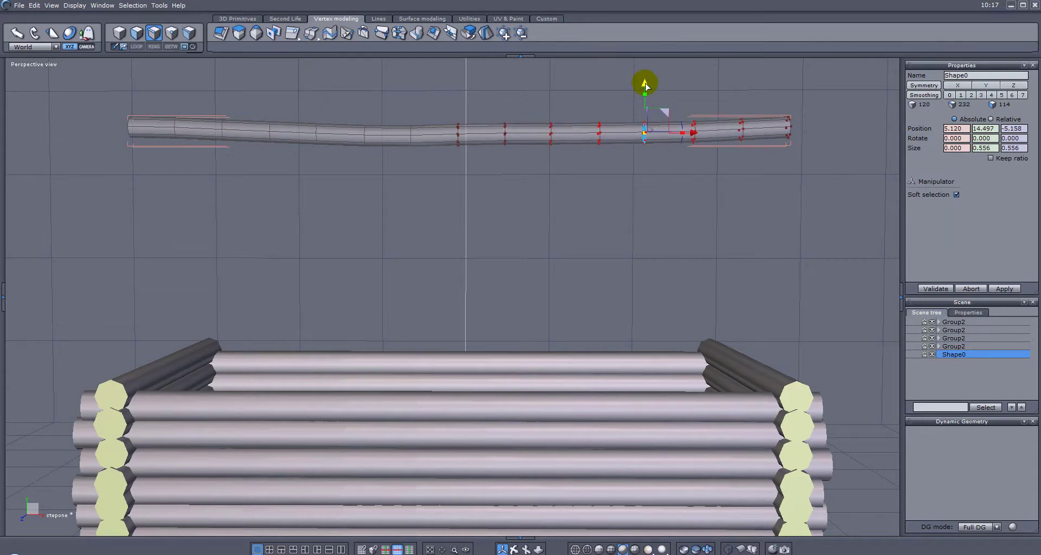
{"action": "left_click", "coordinate": [458, 131]}
{"action": "key", "text": "alt+l"}
{"action": "left_click_drag", "start_coordinate": [457, 85], "coordinate": [457, 91]}
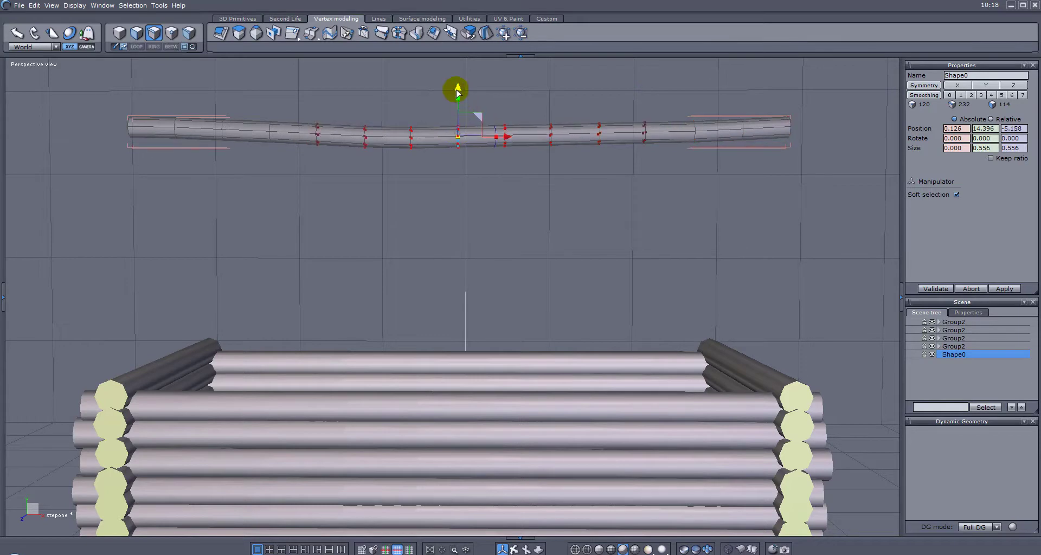
Extract a curve from the beam's lengthwise side edge line and shift it slightly away from the beam
{"action": "right_click_drag", "start_coordinate": [308, 105], "coordinate": [575, 160]}
{"action": "left_click", "coordinate": [575, 160]}
{"action": "scroll", "coordinate": [575, 160], "scroll_direction": "down", "scroll_amount": 3}
{"action": "right_click_drag", "start_coordinate": [364, 170], "coordinate": [319, 153]}
{"action": "right_click_drag", "start_coordinate": [371, 133], "coordinate": [380, 154]}
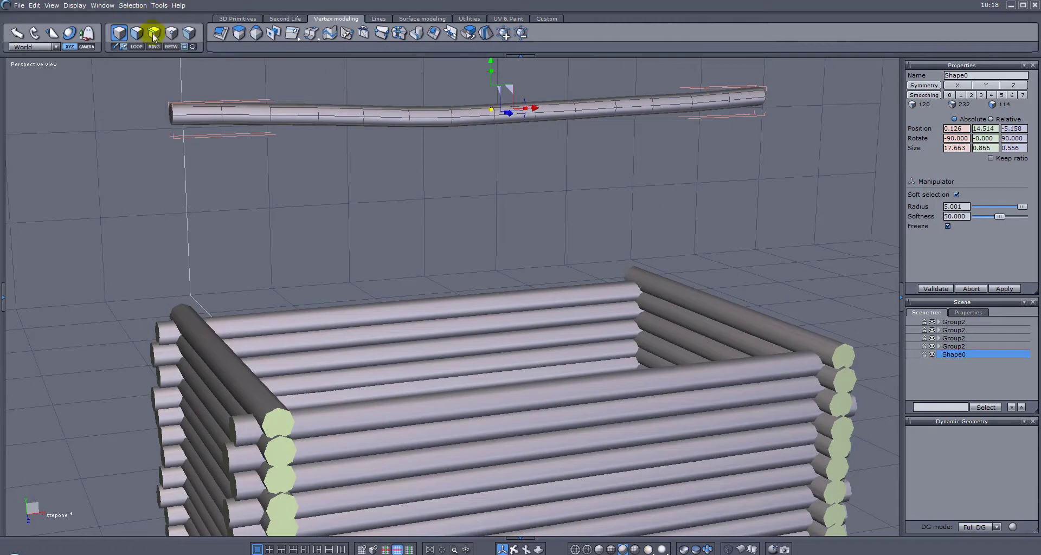
{"action": "left_click", "coordinate": [154, 33]}
{"action": "left_click", "coordinate": [243, 117]}
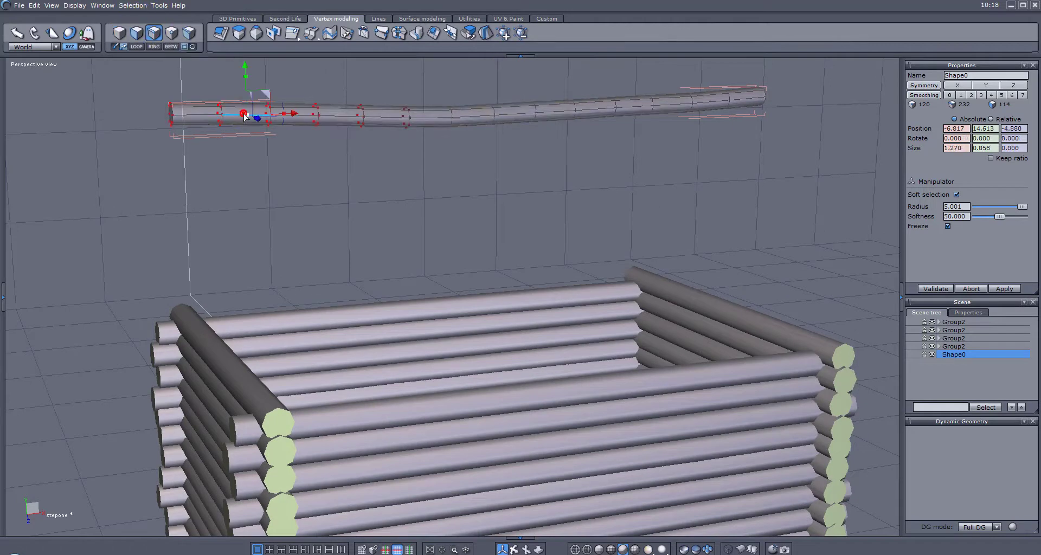
{"action": "double_click", "coordinate": [244, 116]}
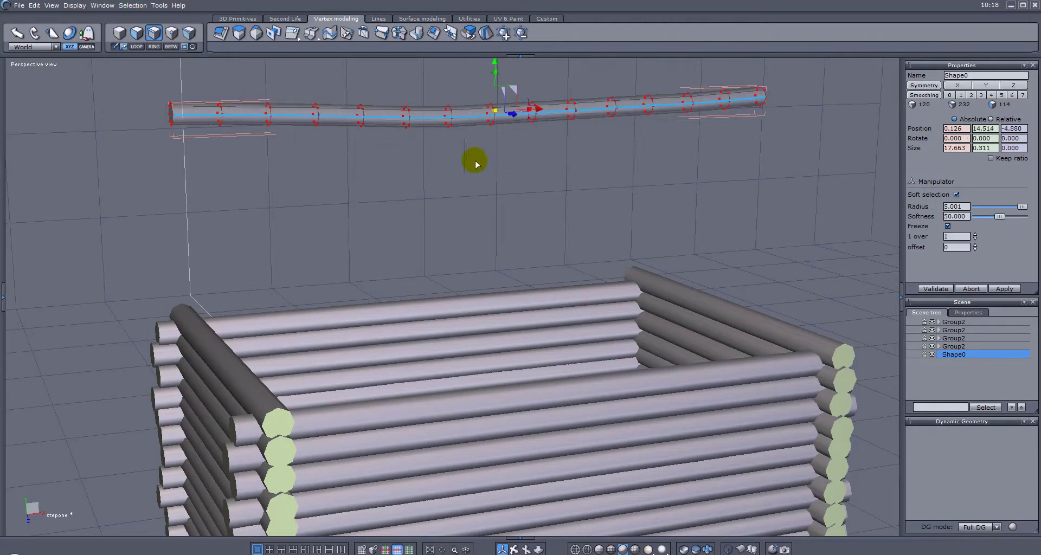
{"action": "right_click_drag", "start_coordinate": [508, 162], "coordinate": [760, 177]}
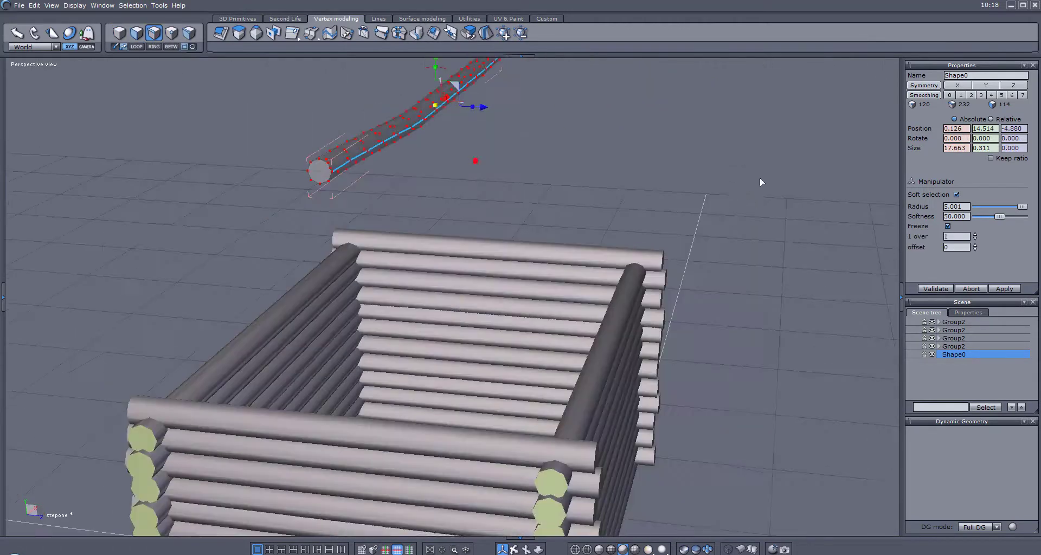
{"action": "left_click", "coordinate": [379, 18]}
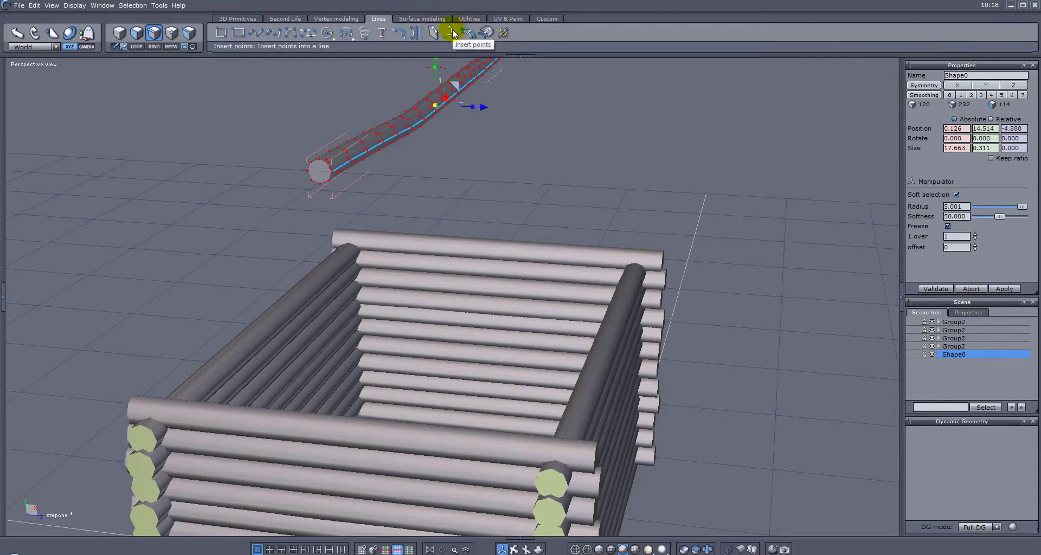
{"action": "left_click", "coordinate": [487, 32]}
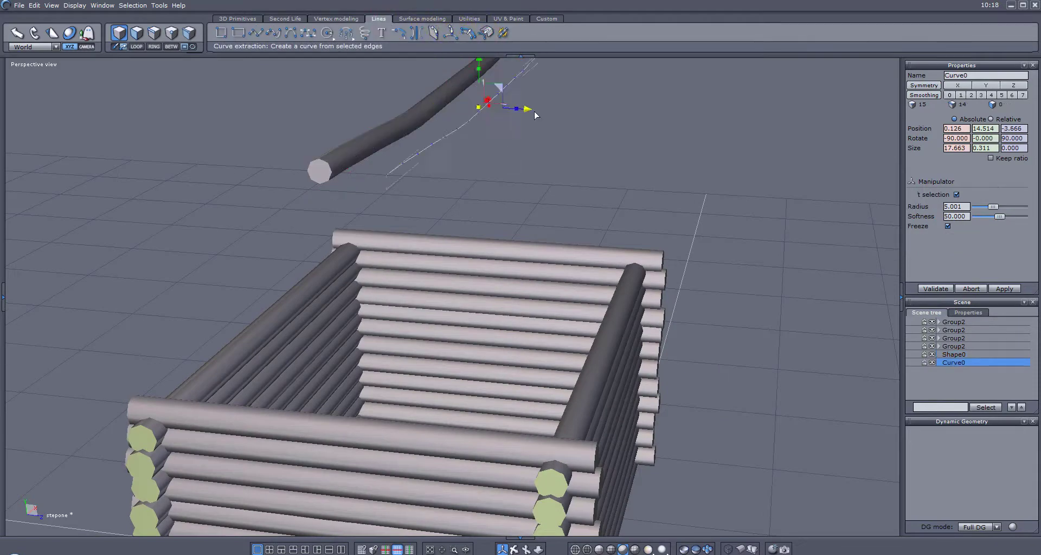
Extend the extracted curve sideways into a flat roof sheet whose outer edge lies at about 4.89 on Z
{"action": "scroll", "coordinate": [573, 141], "scroll_direction": "up", "scroll_amount": 2}
{"action": "right_click_drag", "start_coordinate": [569, 131], "coordinate": [591, 217], "text": "alt"}
{"action": "left_click_drag", "start_coordinate": [592, 217], "coordinate": [937, 239], "text": "alt"}
{"action": "scroll", "coordinate": [653, 237], "scroll_direction": "down", "scroll_amount": 4}
{"action": "left_click_drag", "start_coordinate": [645, 257], "coordinate": [483, 225], "text": "alt"}
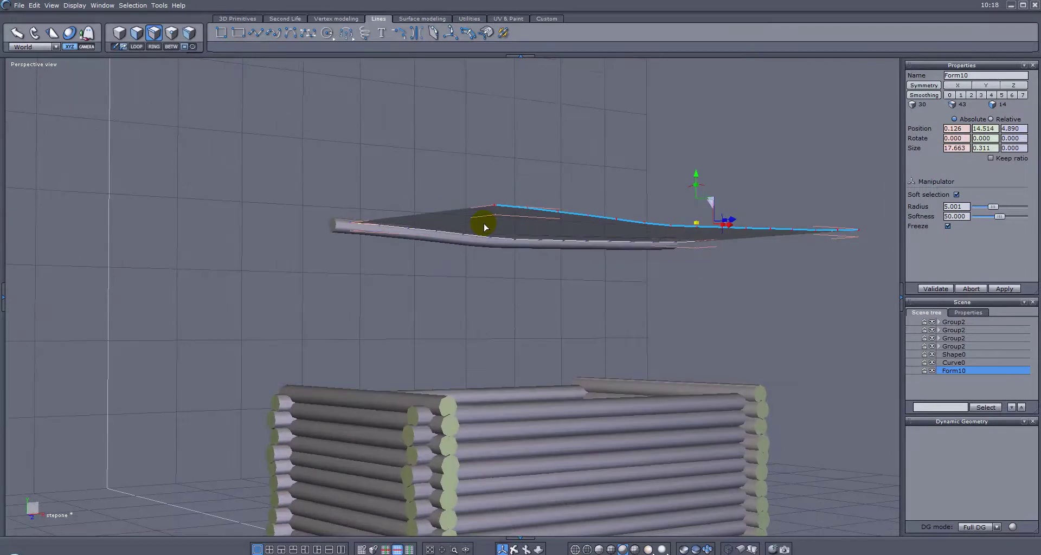
Give the roof sheet a thin Thickness and collapse its dynamic geometry
{"action": "left_click", "coordinate": [426, 19]}
{"action": "left_click", "coordinate": [343, 33]}
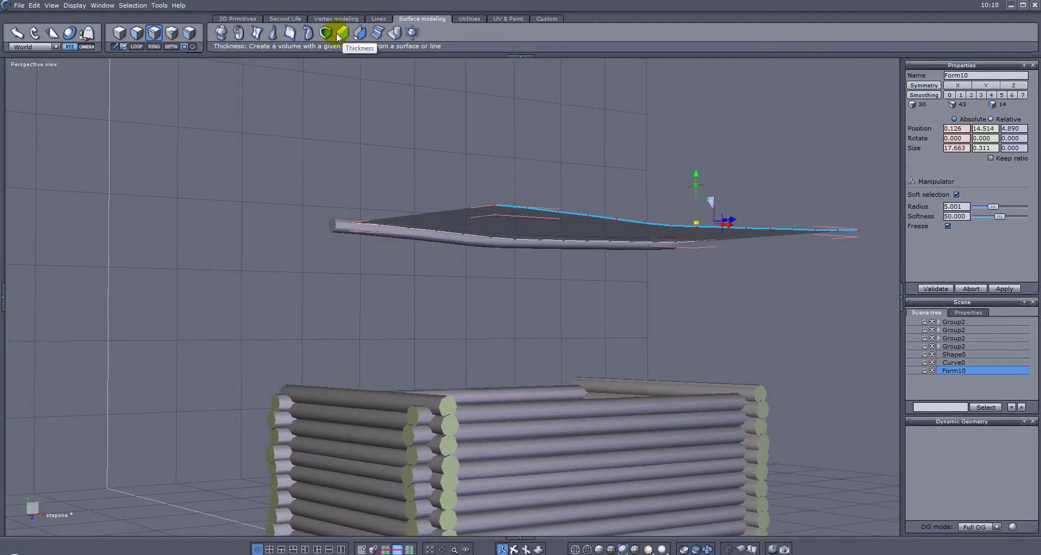
{"action": "left_click", "coordinate": [534, 116]}
{"action": "left_click_drag", "start_coordinate": [539, 128], "coordinate": [636, 147], "text": "alt"}
{"action": "key", "text": "plus"}
{"action": "key", "text": "Return"}
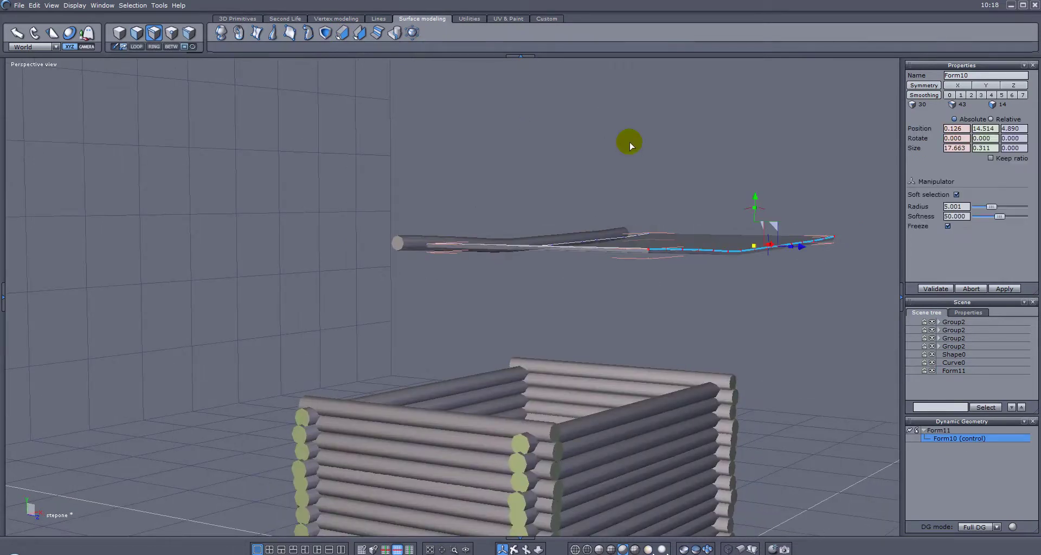
{"action": "left_click", "coordinate": [911, 432]}
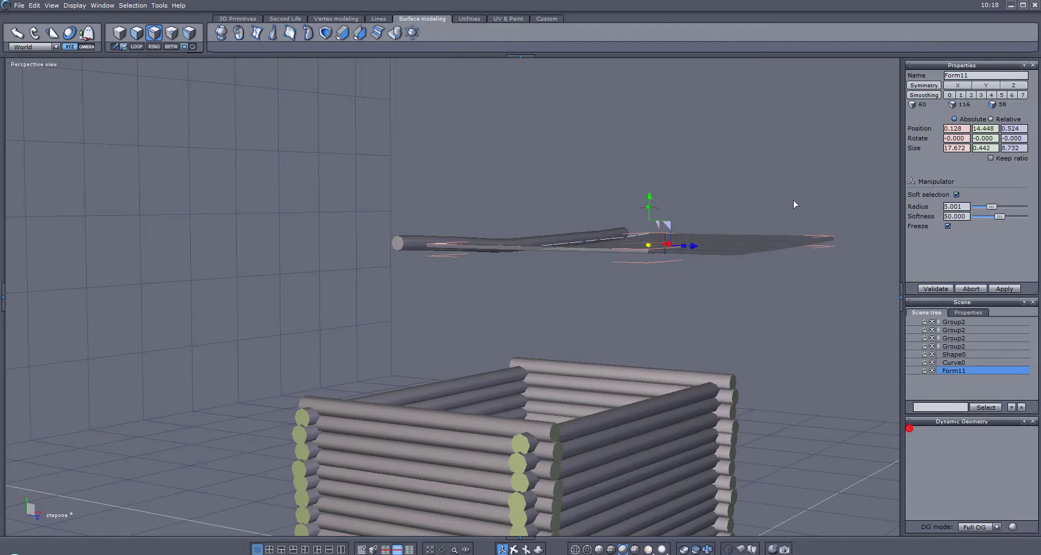
Lower the thickened roof panel slightly and tilt it 45° about the X axis in object mode
{"action": "mouse_move", "coordinate": [652, 196]}
{"action": "left_mouse_down"}
{"action": "mouse_move", "coordinate": [653, 239]}
{"action": "mouse_move", "coordinate": [652, 202]}
{"action": "left_mouse_up"}
{"action": "right_click_drag", "start_coordinate": [652, 202], "coordinate": [769, 195]}
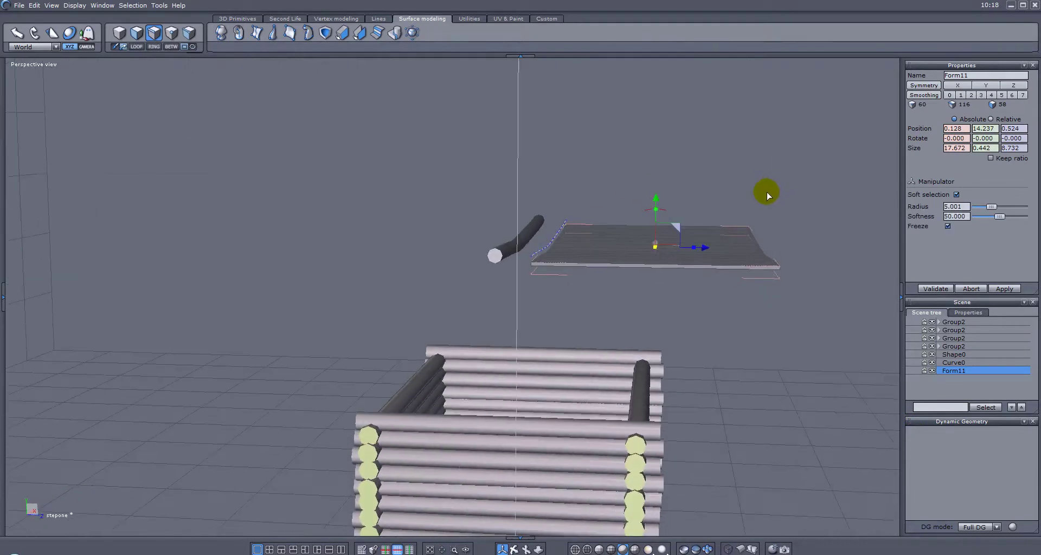
{"action": "left_click", "coordinate": [118, 32]}
{"action": "right_click_drag", "start_coordinate": [707, 89], "coordinate": [708, 112]}
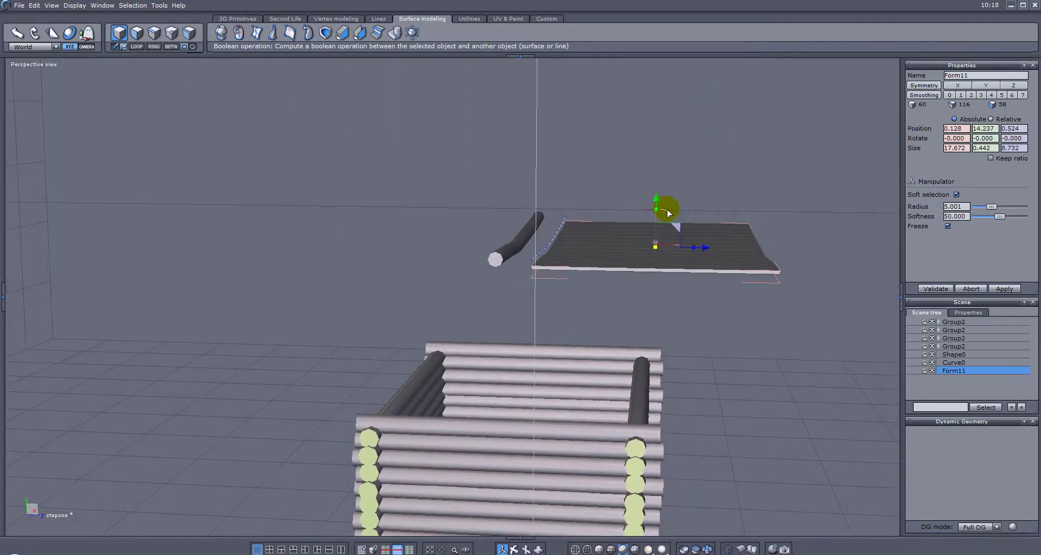
{"action": "left_click_drag", "start_coordinate": [670, 217], "coordinate": [613, 281]}
{"action": "mouse_move", "coordinate": [768, 244]}
{"action": "right_mouse_down"}
{"action": "mouse_move", "coordinate": [758, 252]}
{"action": "mouse_move", "coordinate": [427, 189]}
{"action": "mouse_move", "coordinate": [509, 132]}
{"action": "mouse_move", "coordinate": [766, 184]}
{"action": "mouse_move", "coordinate": [764, 235]}
{"action": "mouse_move", "coordinate": [759, 228]}
{"action": "right_mouse_up"}
Align the manipulator to the selection and slide the panel against the ridge beam, at about 11.12 on Y and -1.59 on Z
{"action": "left_click", "coordinate": [44, 48]}
{"action": "left_click_drag", "start_coordinate": [621, 340], "coordinate": [646, 368]}
{"action": "right_click_drag", "start_coordinate": [679, 247], "coordinate": [692, 228]}
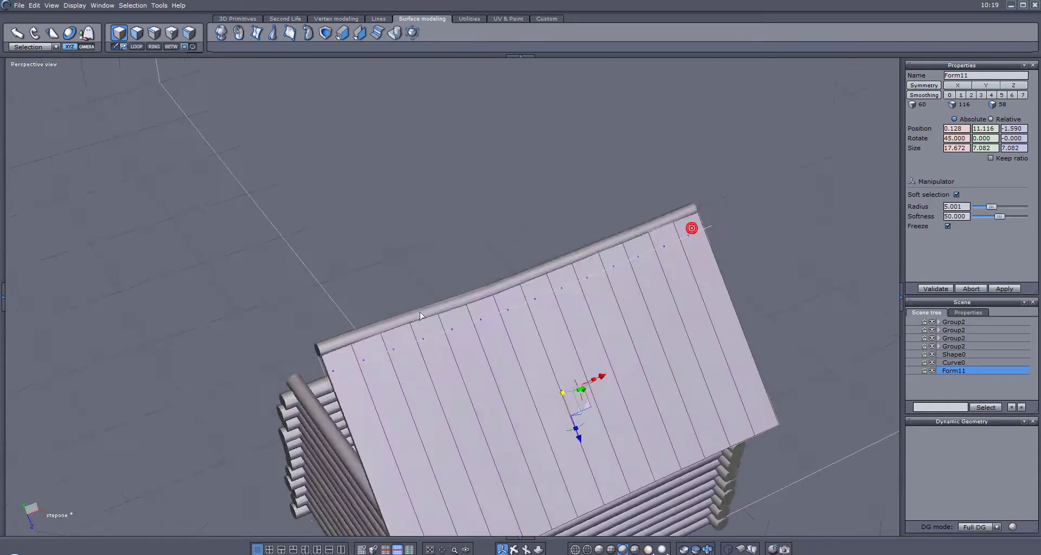
Examine from the front and the gable end how the roof panel meets the ridge beam and log walls
{"action": "right_click_drag", "start_coordinate": [729, 267], "coordinate": [531, 286]}
{"action": "right_click_drag", "start_coordinate": [608, 300], "coordinate": [623, 314]}
{"action": "right_click_drag", "start_coordinate": [606, 167], "coordinate": [535, 397]}
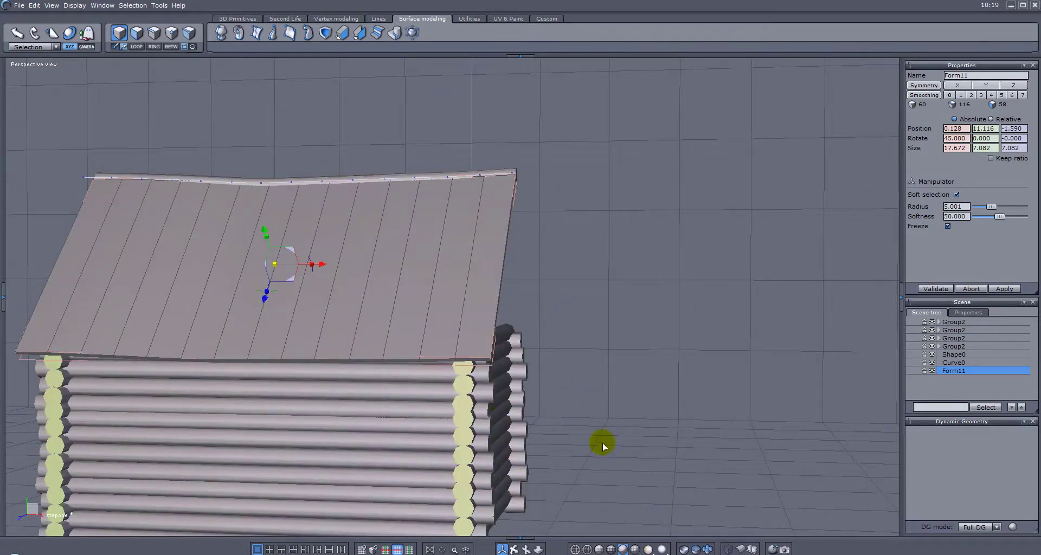
{"action": "right_click_drag", "start_coordinate": [690, 414], "coordinate": [299, 432]}
{"action": "scroll", "coordinate": [334, 301], "scroll_direction": "up", "scroll_amount": 4}
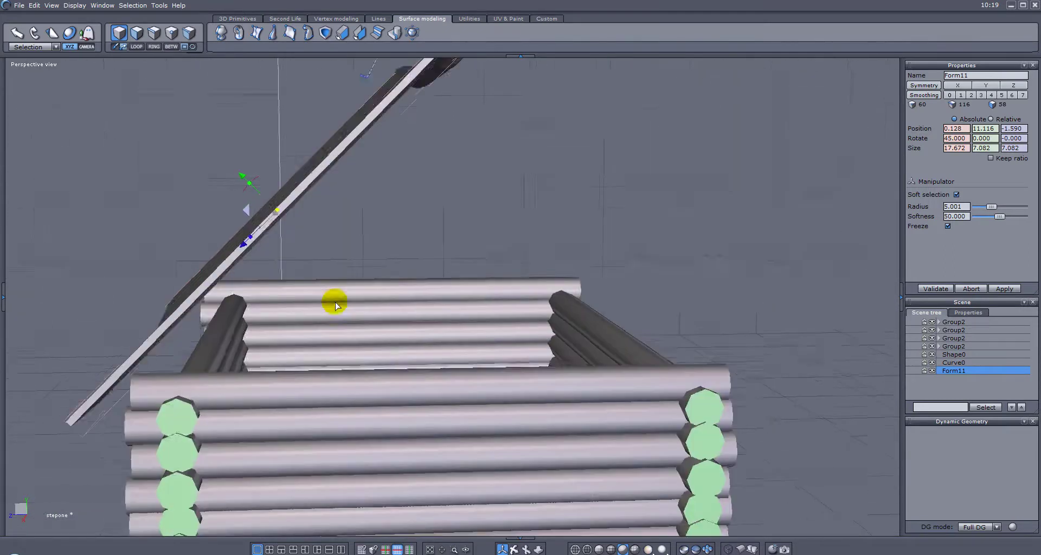
{"action": "right_click_drag", "start_coordinate": [334, 300], "coordinate": [327, 297]}
{"action": "middle_click_drag", "start_coordinate": [327, 296], "coordinate": [355, 335]}
{"action": "right_click_drag", "start_coordinate": [355, 335], "coordinate": [350, 332]}
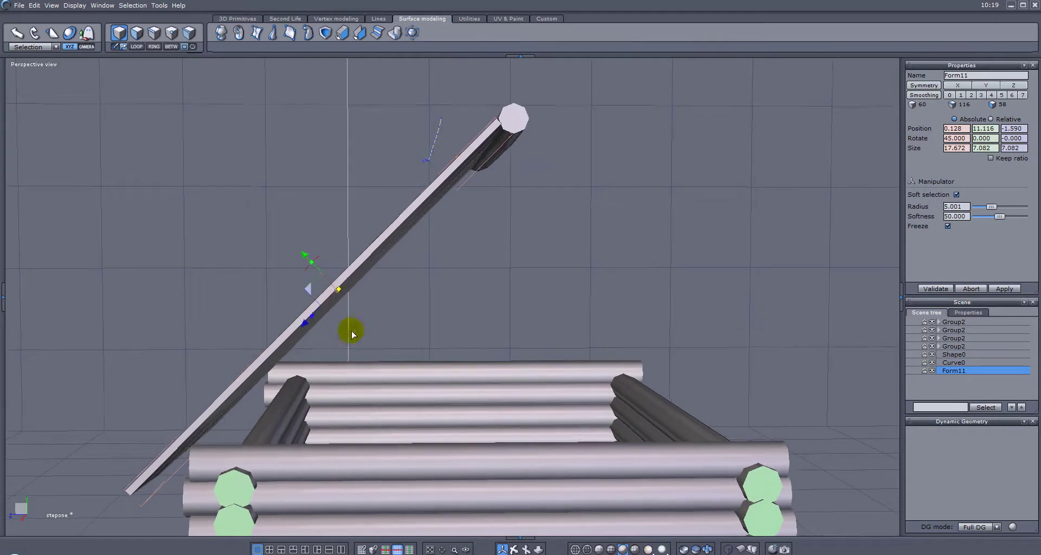
Nudge the roof panel against the ridge beam to about 11.06 on Y and -1.71 on Z
{"action": "left_click_drag", "start_coordinate": [324, 292], "coordinate": [315, 293]}
{"action": "right_click_drag", "start_coordinate": [258, 274], "coordinate": [427, 288]}
{"action": "right_click_drag", "start_coordinate": [221, 270], "coordinate": [606, 252]}
{"action": "scroll", "coordinate": [565, 273], "scroll_direction": "down", "scroll_amount": 5}
{"action": "right_click_drag", "start_coordinate": [297, 267], "coordinate": [684, 288]}
{"action": "right_click_drag", "start_coordinate": [520, 292], "coordinate": [534, 400]}
{"action": "scroll", "coordinate": [558, 299], "scroll_direction": "up", "scroll_amount": 4}
Align the manipulator to World and make a copy of the roof panel rotated 180° about the vertical axis
{"action": "left_click", "coordinate": [37, 50]}
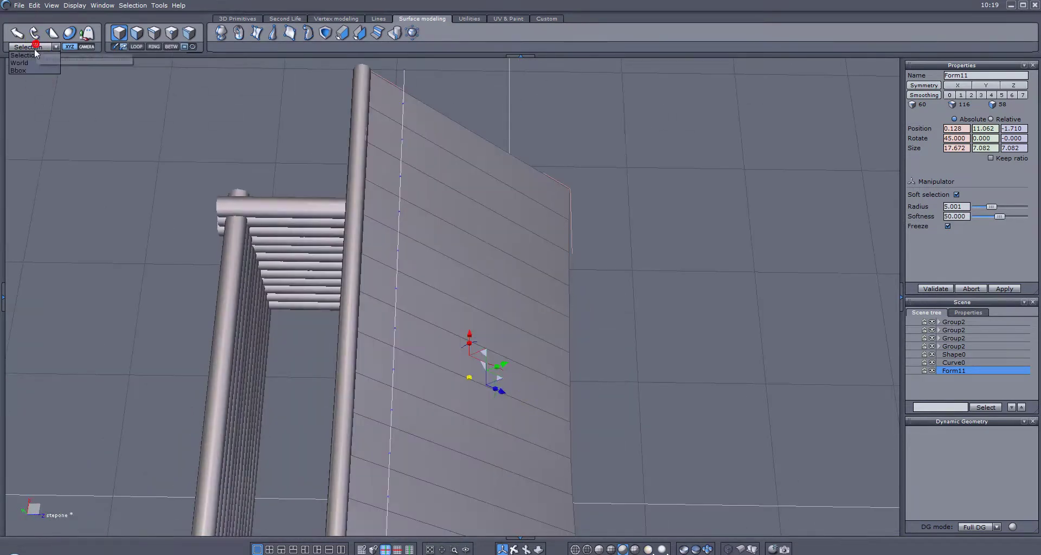
{"action": "left_click", "coordinate": [35, 61]}
{"action": "right_click_drag", "start_coordinate": [493, 378], "coordinate": [511, 402]}
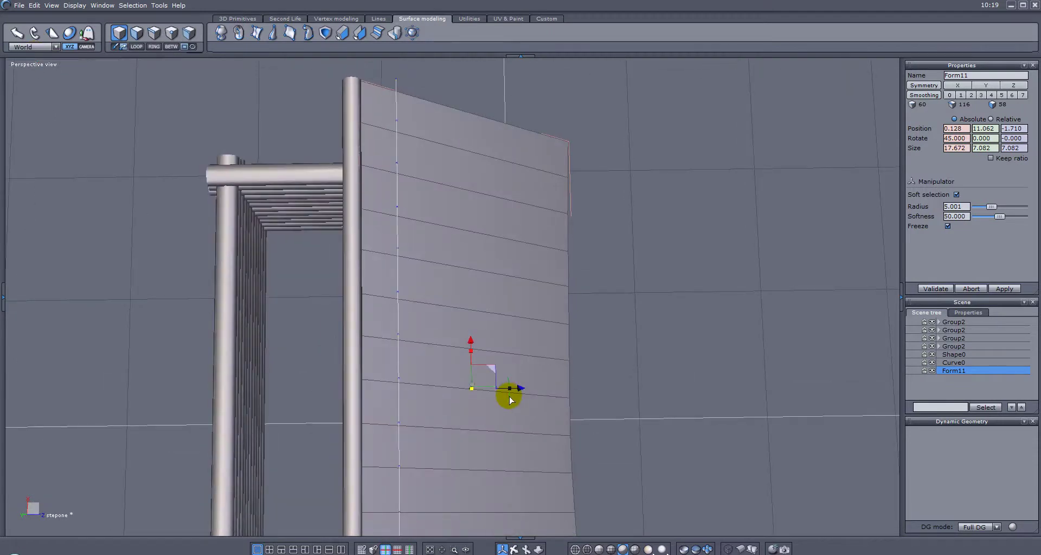
{"action": "left_click_drag", "start_coordinate": [508, 398], "coordinate": [396, 385], "text": "ctrl"}
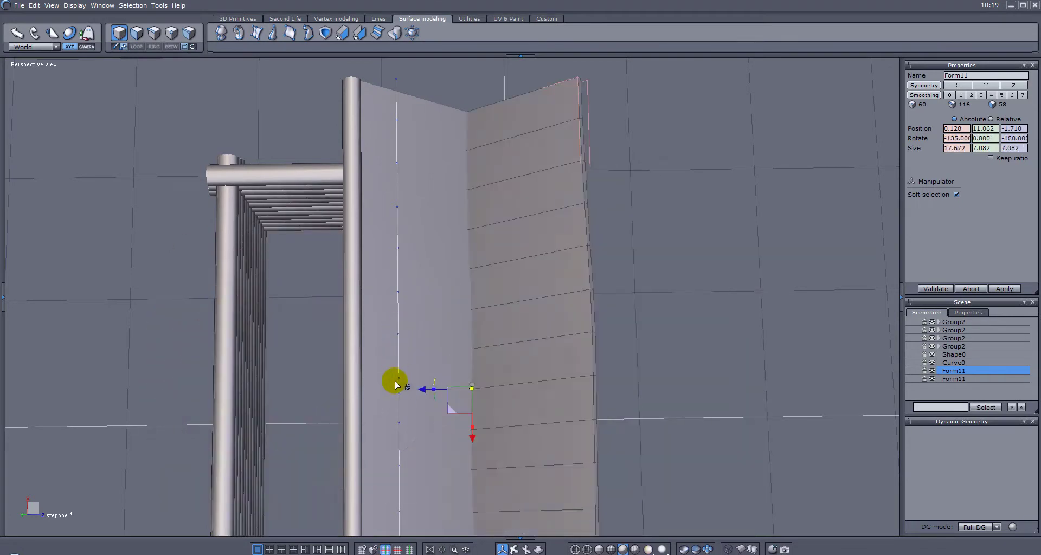
Slide the copied roof panel along Z to the opposite side of the ridge, at about -7.94
{"action": "right_click_drag", "start_coordinate": [627, 378], "coordinate": [635, 170]}
{"action": "left_click_drag", "start_coordinate": [528, 292], "coordinate": [301, 291]}
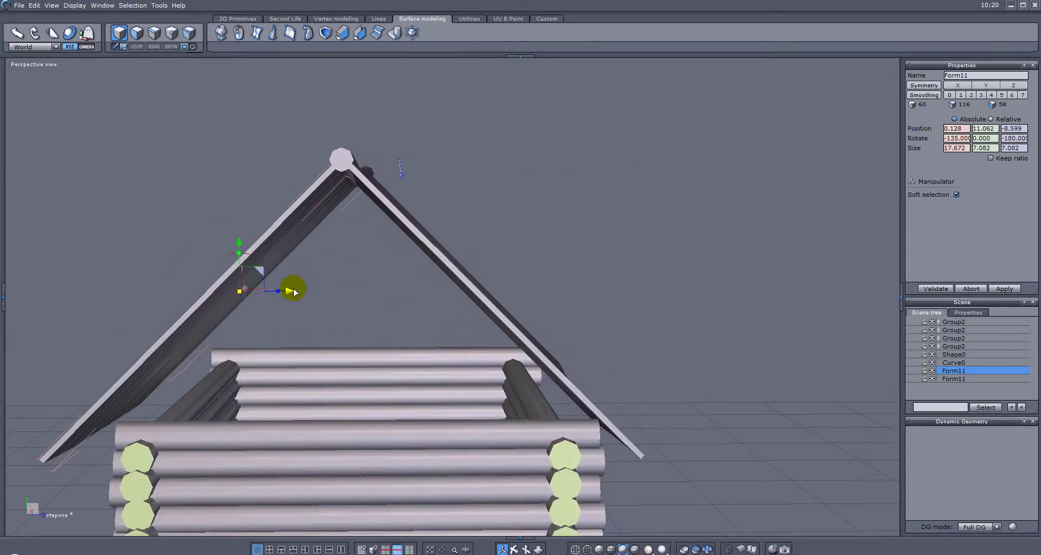
{"action": "left_click_drag", "start_coordinate": [293, 292], "coordinate": [309, 291]}
{"action": "middle_click_drag", "start_coordinate": [310, 291], "coordinate": [279, 360]}
{"action": "left_click_drag", "start_coordinate": [321, 278], "coordinate": [330, 279]}
{"action": "middle_click_drag", "start_coordinate": [484, 247], "coordinate": [388, 252]}
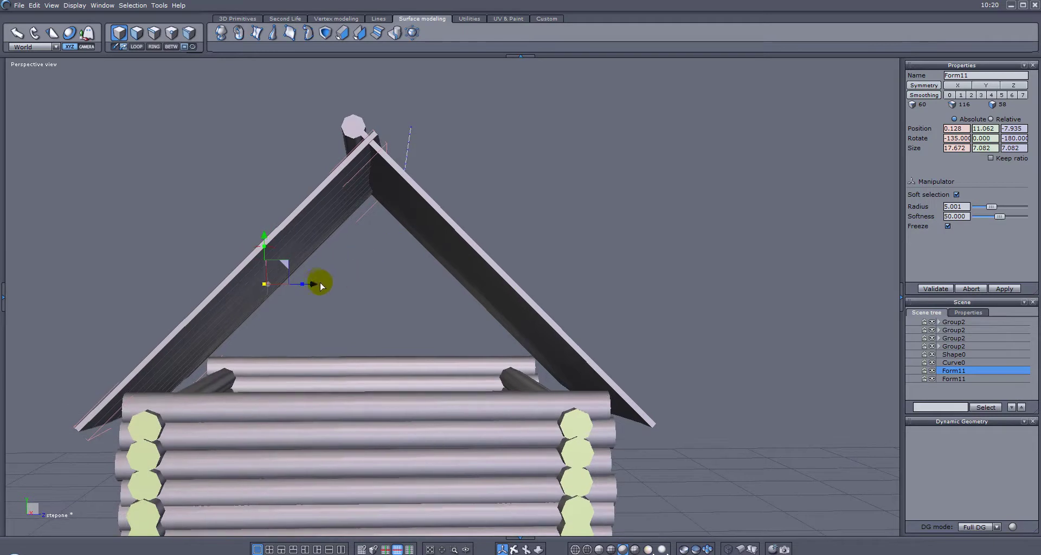
Shift the original panel to about 10.85 on Y and -1.45 on Z, and adjust the copied panel to match at the peak
{"action": "middle_click_drag", "start_coordinate": [334, 282], "coordinate": [450, 278]}
{"action": "left_click", "coordinate": [494, 286]}
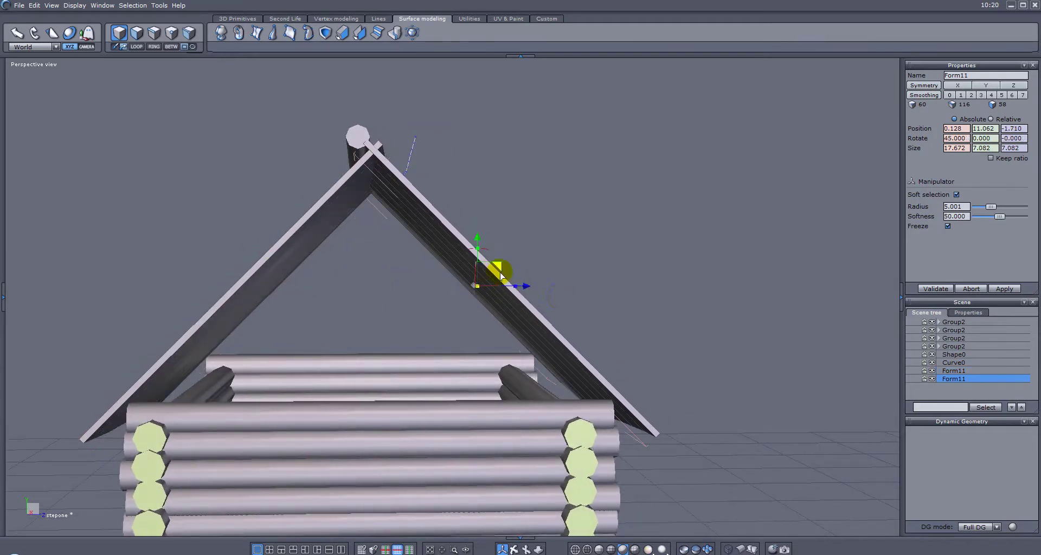
{"action": "left_click_drag", "start_coordinate": [501, 267], "coordinate": [510, 274]}
{"action": "left_click", "coordinate": [307, 261]}
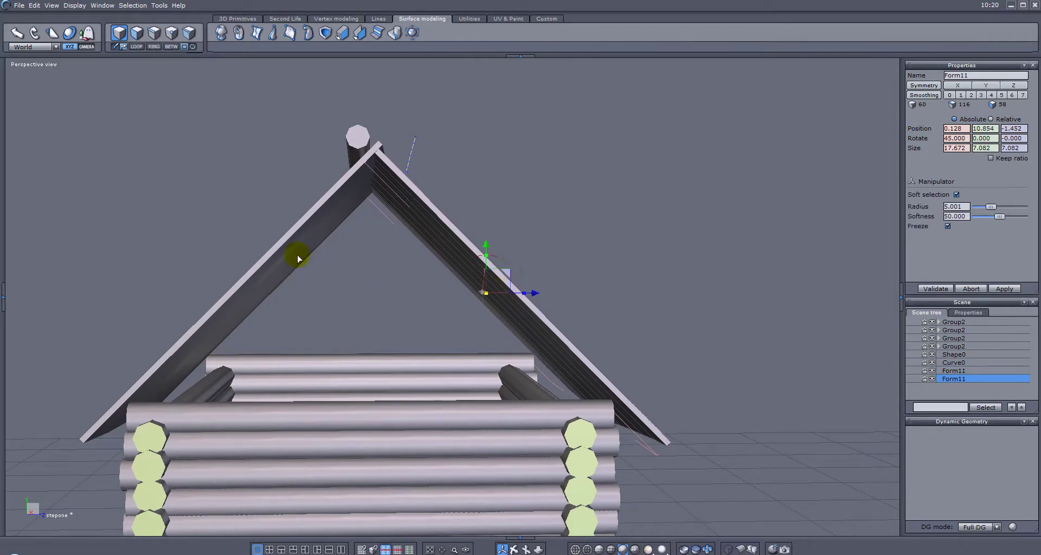
{"action": "left_click_drag", "start_coordinate": [287, 267], "coordinate": [283, 276]}
Move the ridge beam into the peak between both roof panels, at about 14.33 on Y and -4.74 on Z
{"action": "right_click_drag", "start_coordinate": [364, 262], "coordinate": [461, 171]}
{"action": "left_click", "coordinate": [363, 210]}
{"action": "left_click", "coordinate": [363, 210]}
{"action": "left_click_drag", "start_coordinate": [401, 207], "coordinate": [413, 204]}
{"action": "right_click_drag", "start_coordinate": [433, 203], "coordinate": [441, 163]}
{"action": "left_click_drag", "start_coordinate": [372, 116], "coordinate": [368, 128]}
{"action": "right_click_drag", "start_coordinate": [368, 129], "coordinate": [607, 148]}
{"action": "right_click_drag", "start_coordinate": [470, 162], "coordinate": [566, 206]}
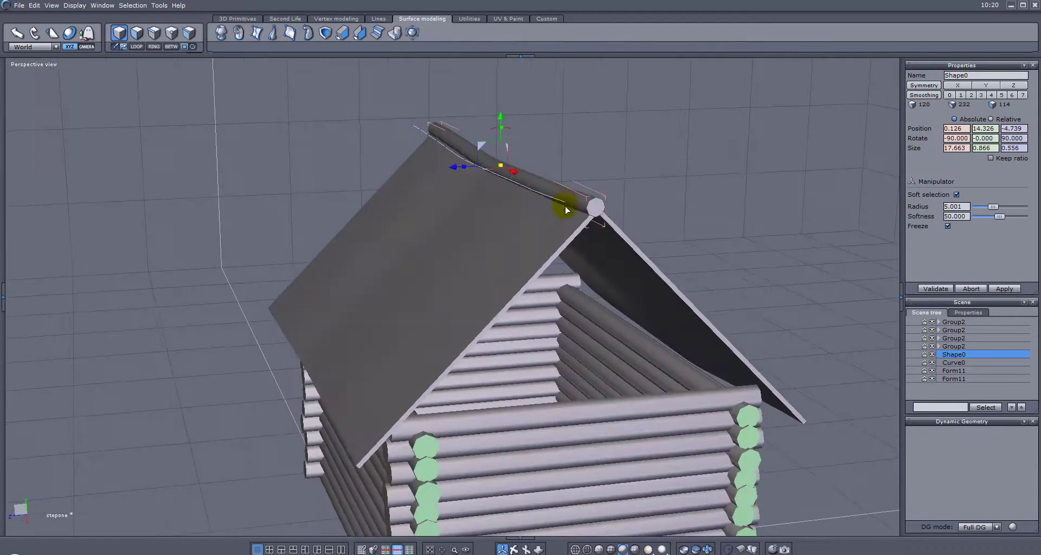
Move the guide curve away from the ridge beam along Z, clear of the cabin, to about -19.81
{"action": "right_click_drag", "start_coordinate": [483, 175], "coordinate": [433, 104]}
{"action": "left_click", "coordinate": [338, 92]}
{"action": "right_click_drag", "start_coordinate": [330, 153], "coordinate": [303, 157]}
{"action": "middle_click_drag", "start_coordinate": [297, 160], "coordinate": [469, 250]}
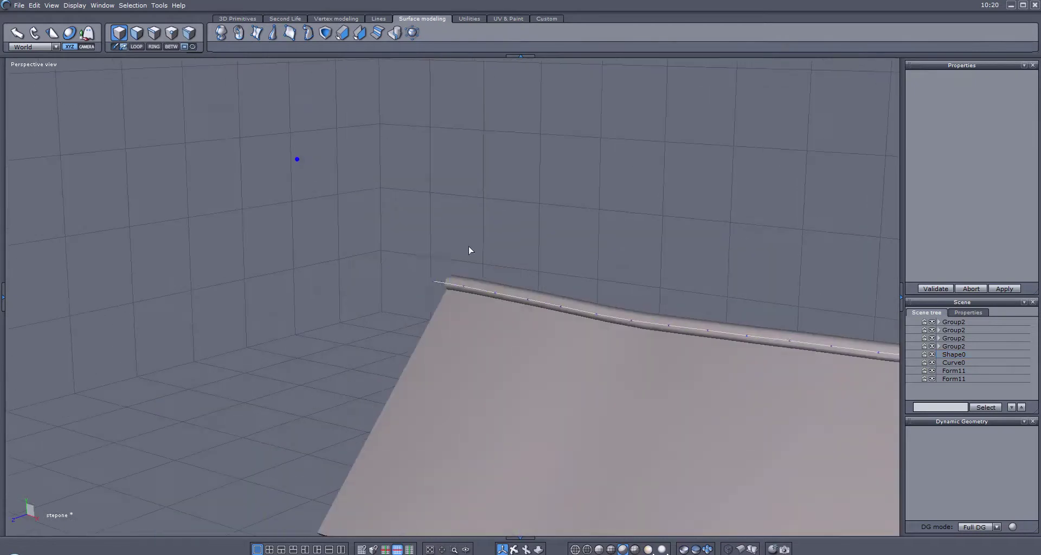
{"action": "left_click", "coordinate": [439, 284]}
{"action": "right_click_drag", "start_coordinate": [391, 281], "coordinate": [503, 283]}
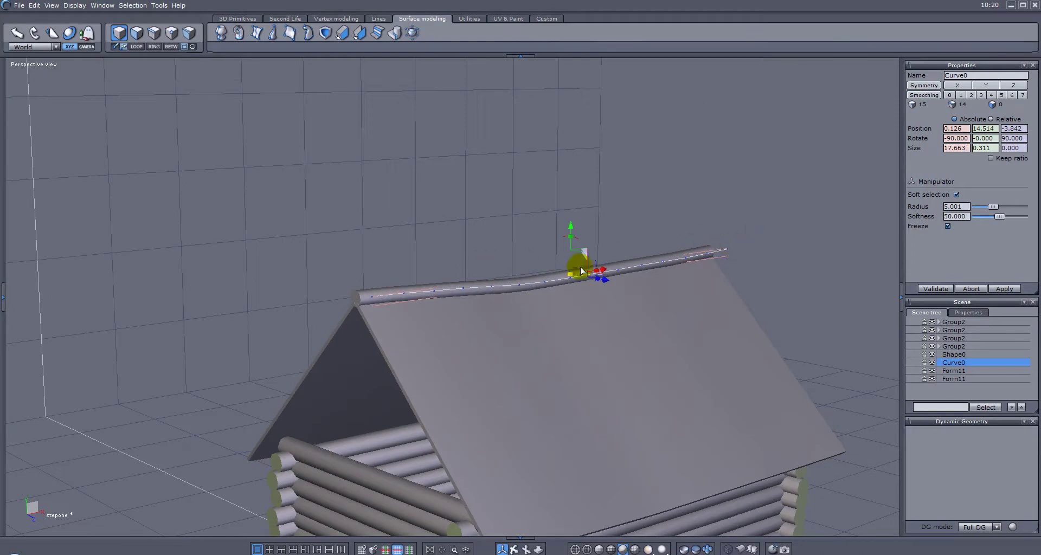
{"action": "right_click_drag", "start_coordinate": [483, 291], "coordinate": [580, 306]}
{"action": "left_click_drag", "start_coordinate": [515, 243], "coordinate": [127, 226]}
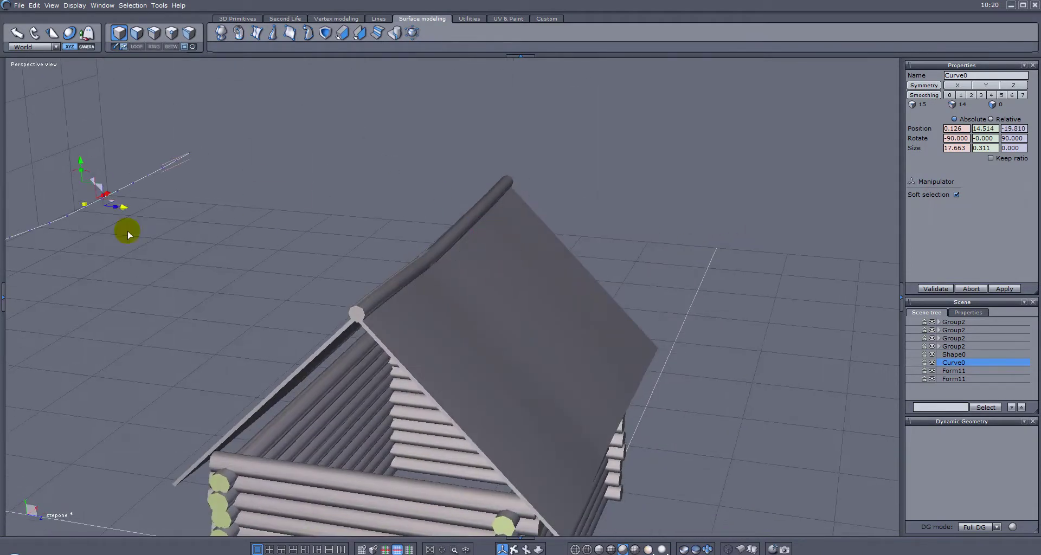
{"action": "right_click_drag", "start_coordinate": [327, 313], "coordinate": [640, 369]}
{"action": "left_click_drag", "start_coordinate": [440, 367], "coordinate": [273, 294], "text": "alt"}
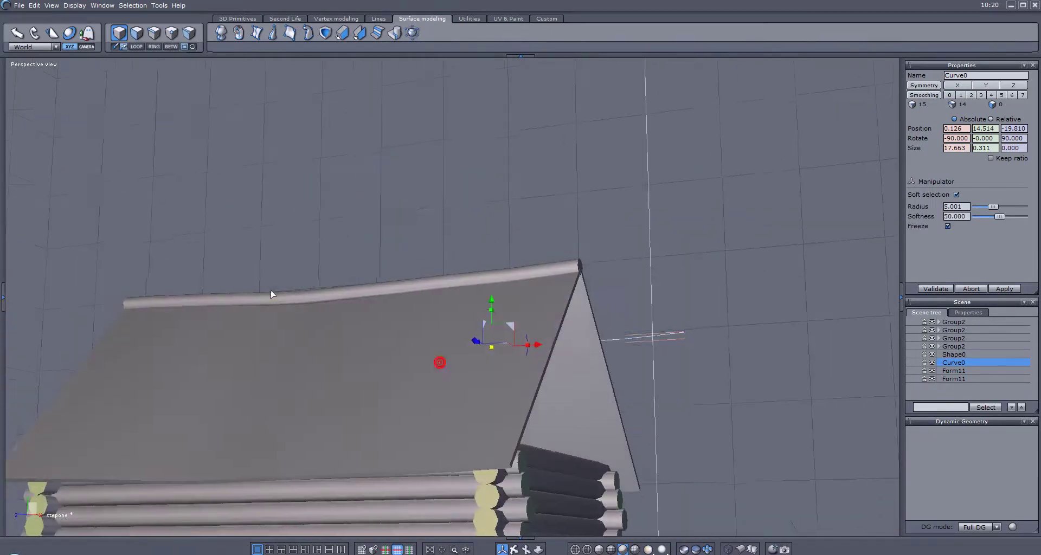
Try to lengthen the ridge beam at the gable by extruding its end face into narrowing, downward-bent segments
{"action": "right_click_drag", "start_coordinate": [617, 264], "coordinate": [403, 317]}
{"action": "scroll", "coordinate": [658, 329], "scroll_direction": "up", "scroll_amount": 3}
{"action": "mouse_move", "coordinate": [577, 321]}
{"action": "right_mouse_down"}
{"action": "mouse_move", "coordinate": [724, 359]}
{"action": "mouse_move", "coordinate": [694, 333]}
{"action": "mouse_move", "coordinate": [704, 300]}
{"action": "mouse_move", "coordinate": [570, 319]}
{"action": "right_mouse_up"}
{"action": "scroll", "coordinate": [681, 296], "scroll_direction": "up", "scroll_amount": 2}
{"action": "left_click", "coordinate": [498, 206]}
{"action": "left_click", "coordinate": [136, 35]}
{"action": "left_click", "coordinate": [518, 201]}
{"action": "right_click_drag", "start_coordinate": [577, 275], "coordinate": [720, 270]}
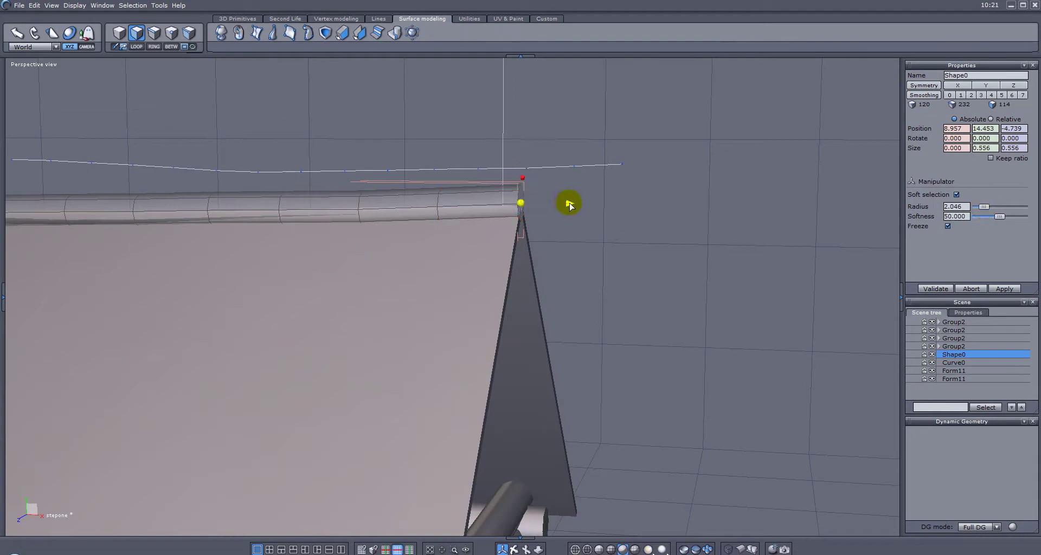
{"action": "left_click_drag", "start_coordinate": [570, 205], "coordinate": [636, 223]}
{"action": "left_click", "coordinate": [567, 205]}
{"action": "left_click_drag", "start_coordinate": [623, 186], "coordinate": [633, 209]}
{"action": "right_click_drag", "start_coordinate": [723, 235], "coordinate": [538, 302]}
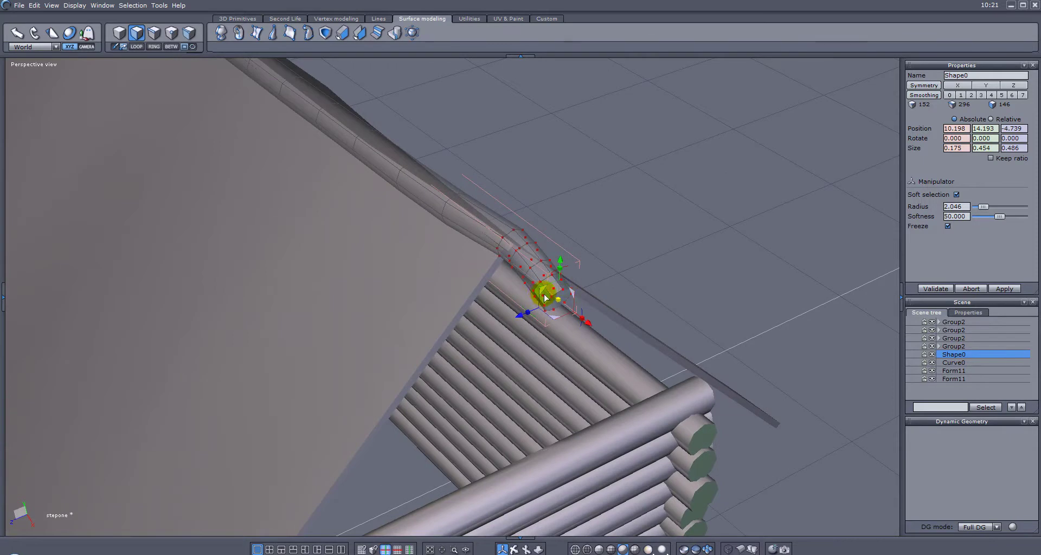
Undo the extrusions on the ridge beam's end and return to object mode
{"action": "left_click", "coordinate": [648, 294]}
{"action": "right_click_drag", "start_coordinate": [556, 330], "coordinate": [670, 285]}
{"action": "key", "text": "ctrl+z"}
{"action": "key", "text": "ctrl+z"}
{"action": "key", "text": "ctrl+z"}
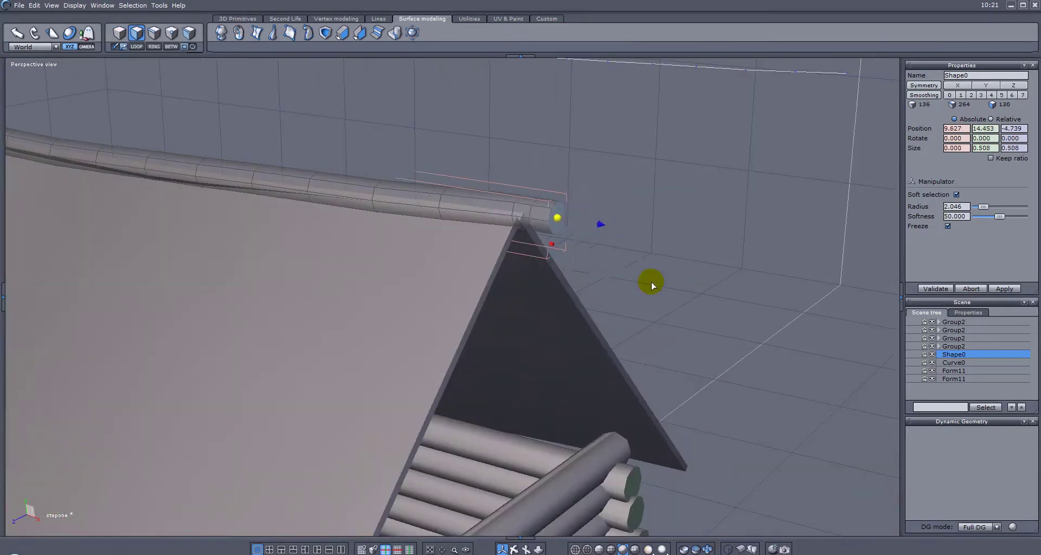
{"action": "key", "text": "ctrl+z"}
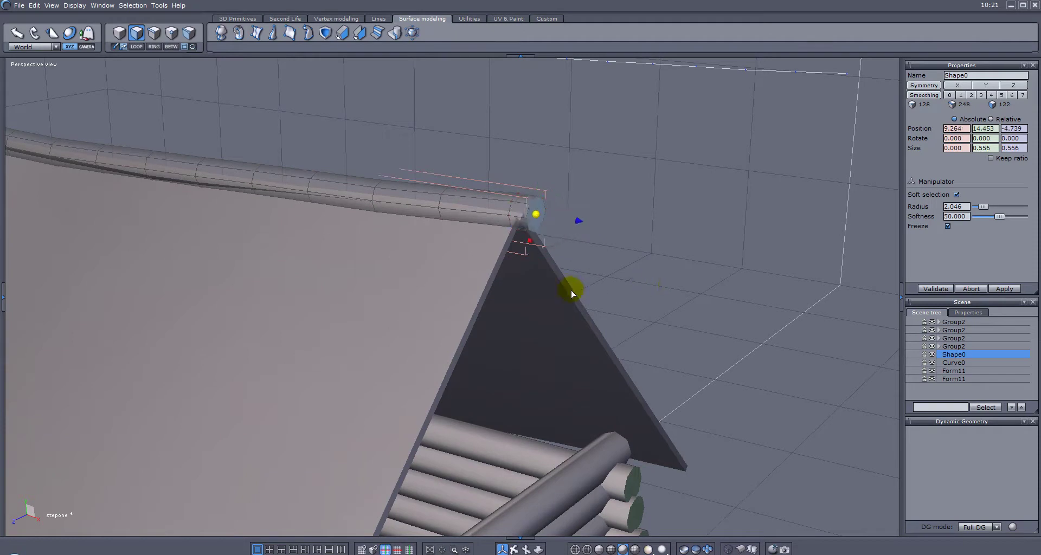
{"action": "key", "text": "ctrl+z"}
{"action": "key", "text": "Escape"}
Examine the ridge beam's end and the gable opening from several sides
{"action": "right_click_drag", "start_coordinate": [421, 301], "coordinate": [509, 257]}
{"action": "scroll", "coordinate": [520, 252], "scroll_direction": "down", "scroll_amount": 5}
{"action": "middle_click_drag", "start_coordinate": [513, 258], "coordinate": [470, 313]}
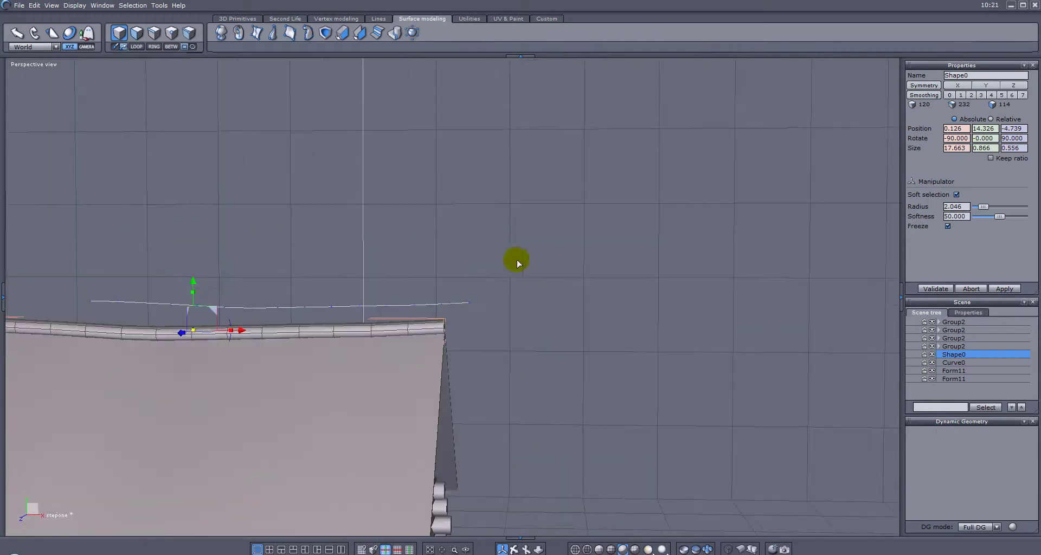
{"action": "right_click_drag", "start_coordinate": [522, 364], "coordinate": [483, 362]}
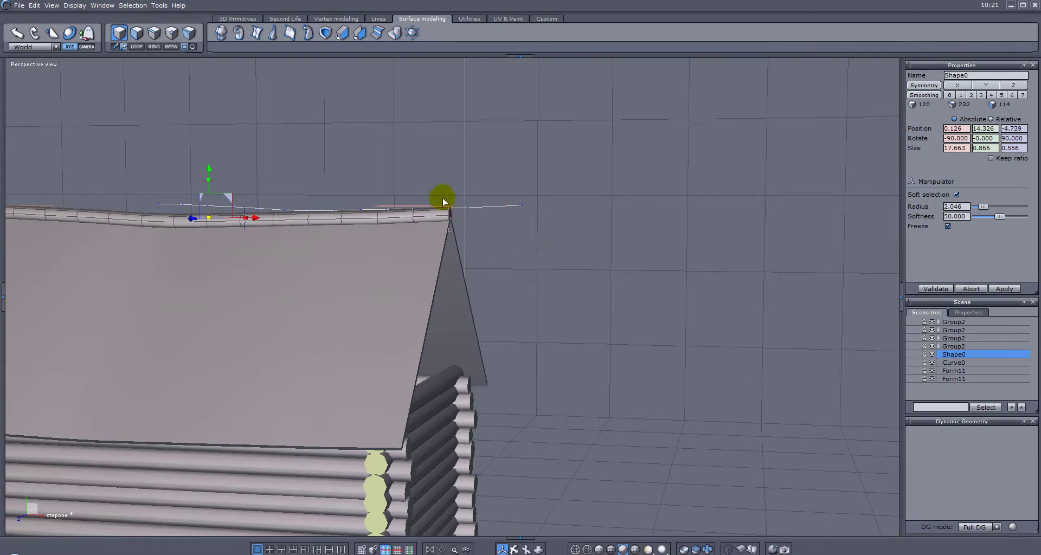
{"action": "right_click_drag", "start_coordinate": [434, 242], "coordinate": [503, 259]}
{"action": "middle_click_drag", "start_coordinate": [493, 267], "coordinate": [471, 300]}
{"action": "right_click_drag", "start_coordinate": [460, 299], "coordinate": [172, 229]}
{"action": "right_click_drag", "start_coordinate": [327, 309], "coordinate": [516, 364]}
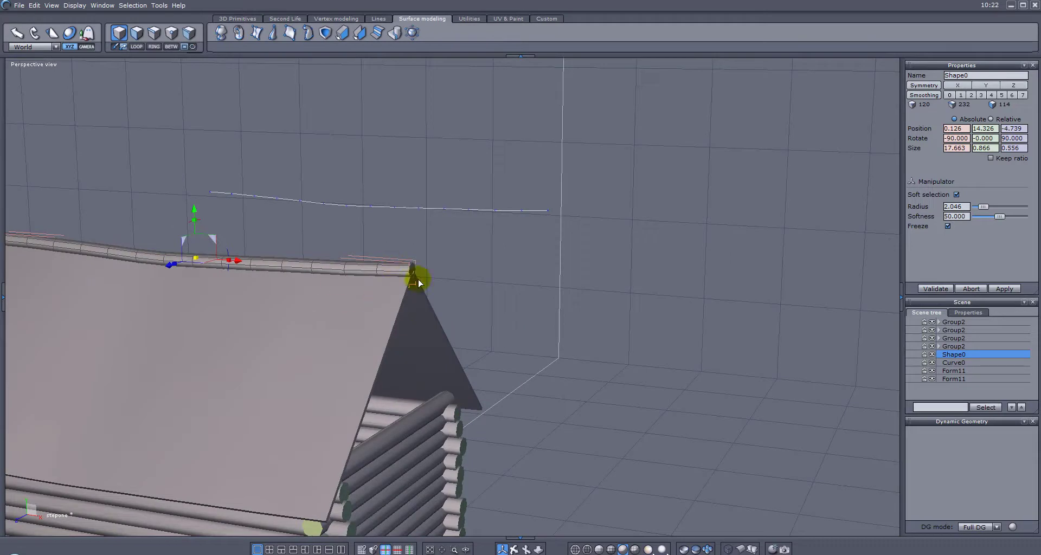
{"action": "right_click_drag", "start_coordinate": [343, 316], "coordinate": [397, 323]}
{"action": "middle_click_drag", "start_coordinate": [398, 323], "coordinate": [418, 289]}
{"action": "scroll", "coordinate": [415, 288], "scroll_direction": "up", "scroll_amount": 2}
{"action": "middle_click_drag", "start_coordinate": [413, 242], "coordinate": [388, 308]}
{"action": "right_click_drag", "start_coordinate": [395, 307], "coordinate": [425, 339]}
{"action": "middle_click_drag", "start_coordinate": [425, 339], "coordinate": [434, 288]}
{"action": "right_click_drag", "start_coordinate": [434, 288], "coordinate": [309, 290]}
{"action": "right_click_drag", "start_coordinate": [386, 221], "coordinate": [553, 229]}
Create a vertical cylinder beside the gable, about 0.48 in diameter and 2.62 tall, and increase its number of sections
{"action": "left_click", "coordinate": [238, 19]}
{"action": "left_click", "coordinate": [256, 33]}
{"action": "left_click_drag", "start_coordinate": [452, 297], "coordinate": [584, 209]}
{"action": "left_click", "coordinate": [584, 206]}
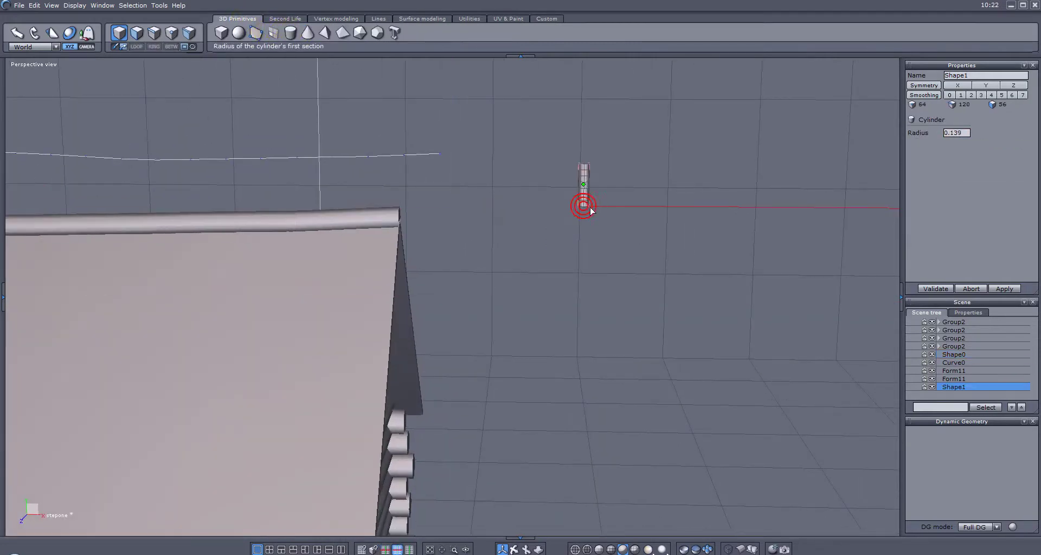
{"action": "left_click", "coordinate": [594, 207]}
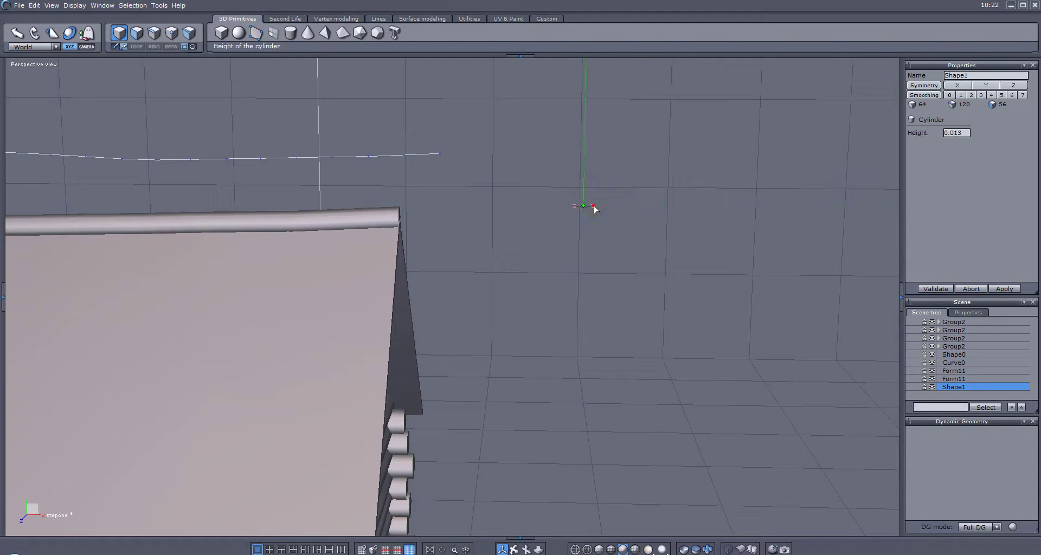
{"action": "left_click", "coordinate": [599, 315]}
{"action": "right_click_drag", "start_coordinate": [645, 323], "coordinate": [632, 347]}
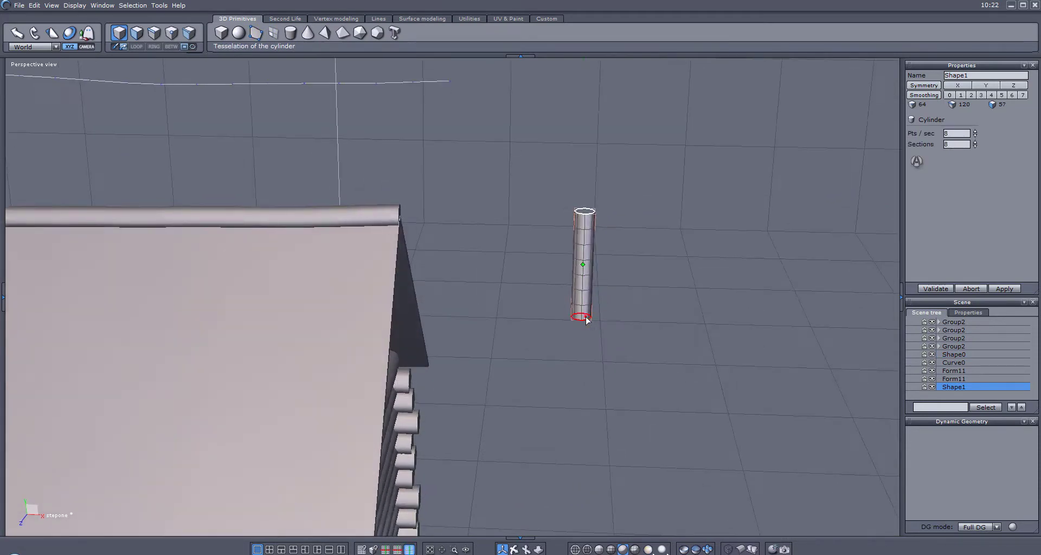
{"action": "right_click_drag", "start_coordinate": [650, 254], "coordinate": [665, 278]}
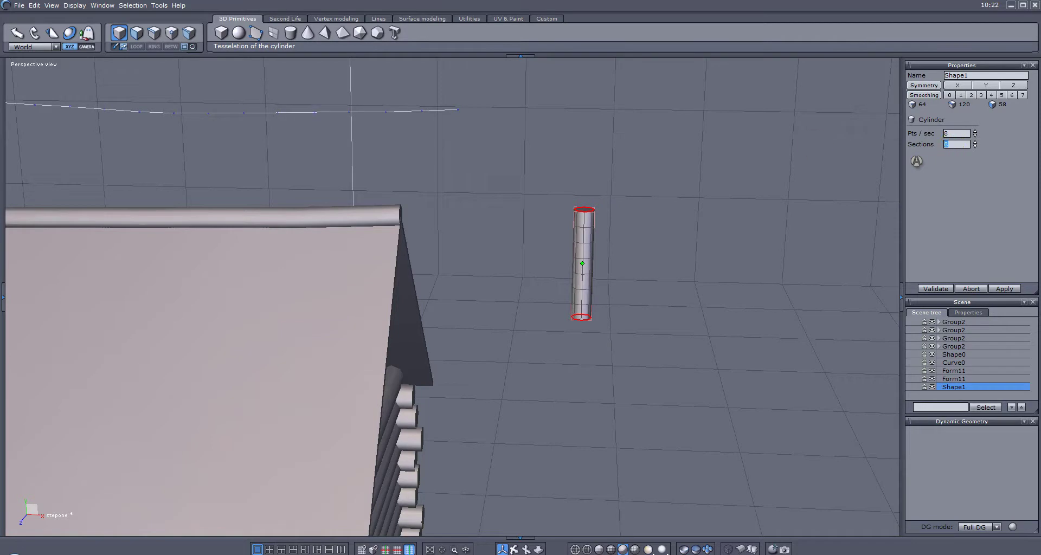
{"action": "right_click_drag", "start_coordinate": [723, 324], "coordinate": [732, 295]}
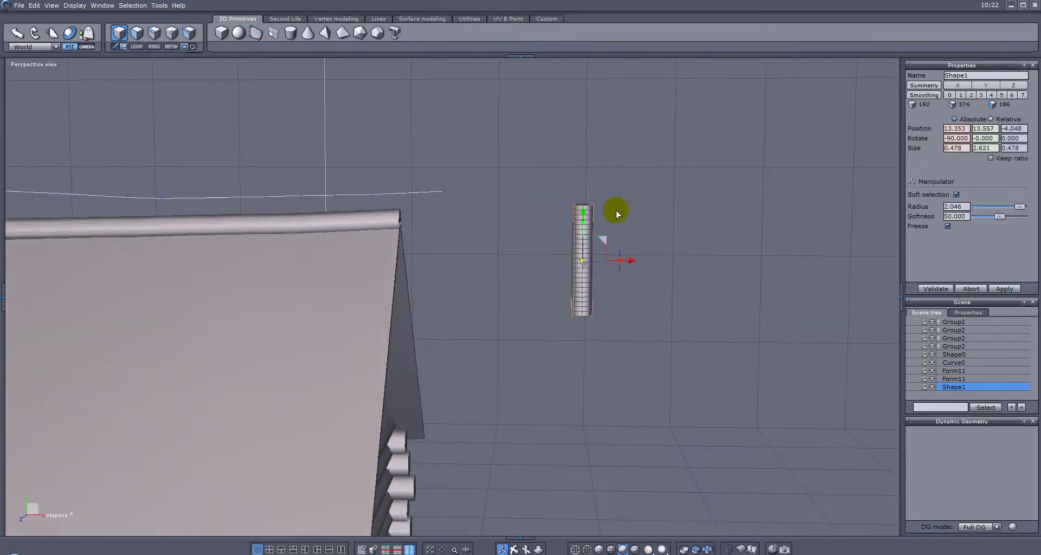
Lengthen the new cylinder to about 4.28 and rotate it to -90° about Z so it lies horizontally
{"action": "left_click_drag", "start_coordinate": [578, 225], "coordinate": [581, 201]}
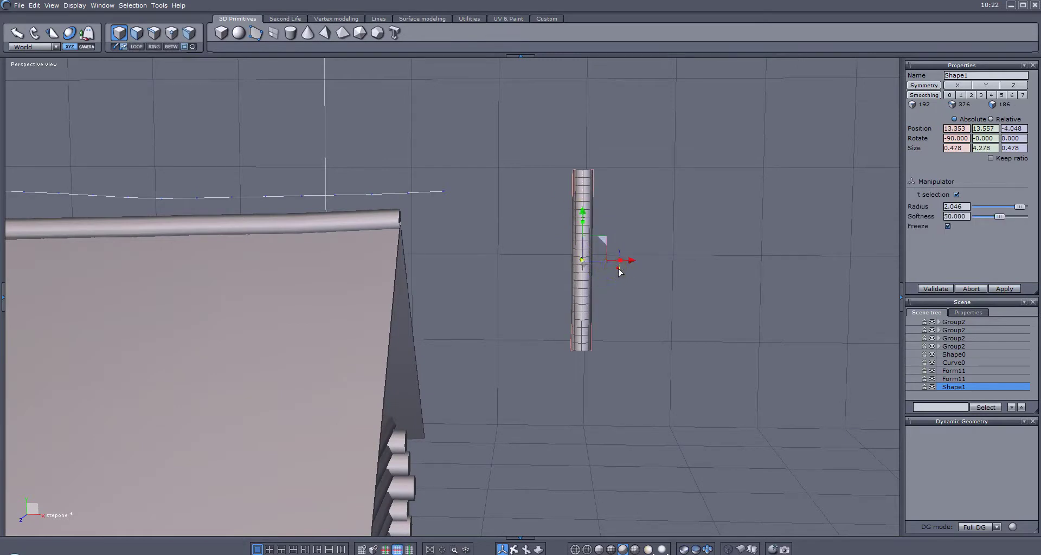
{"action": "left_click_drag", "start_coordinate": [618, 267], "coordinate": [602, 280]}
{"action": "right_click_drag", "start_coordinate": [655, 301], "coordinate": [396, 310]}
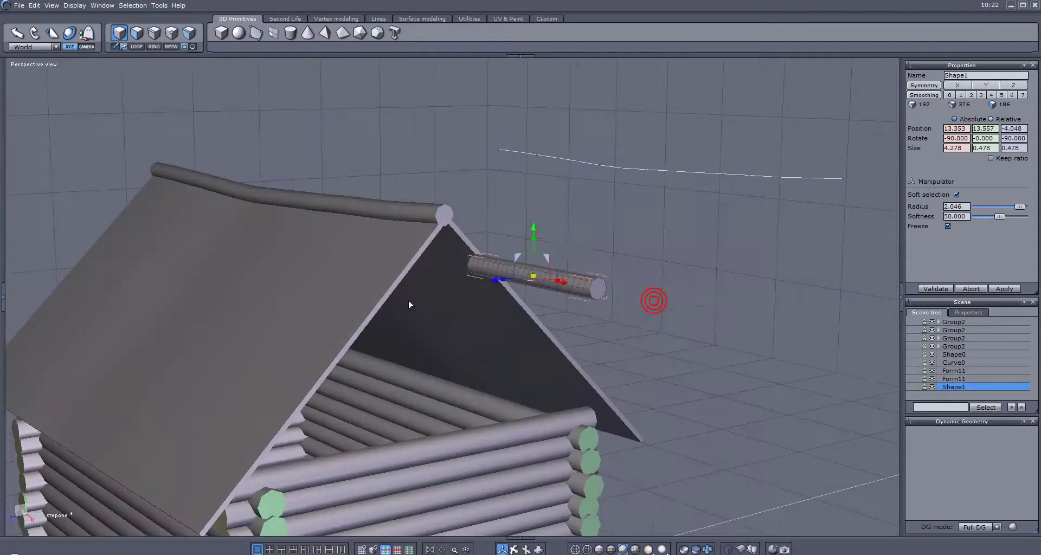
Raise the horizontal cylinder to about 14.73 on Y, near the height of the ridge beam
{"action": "left_click_drag", "start_coordinate": [534, 226], "coordinate": [521, 175]}
{"action": "right_click_drag", "start_coordinate": [521, 174], "coordinate": [731, 201]}
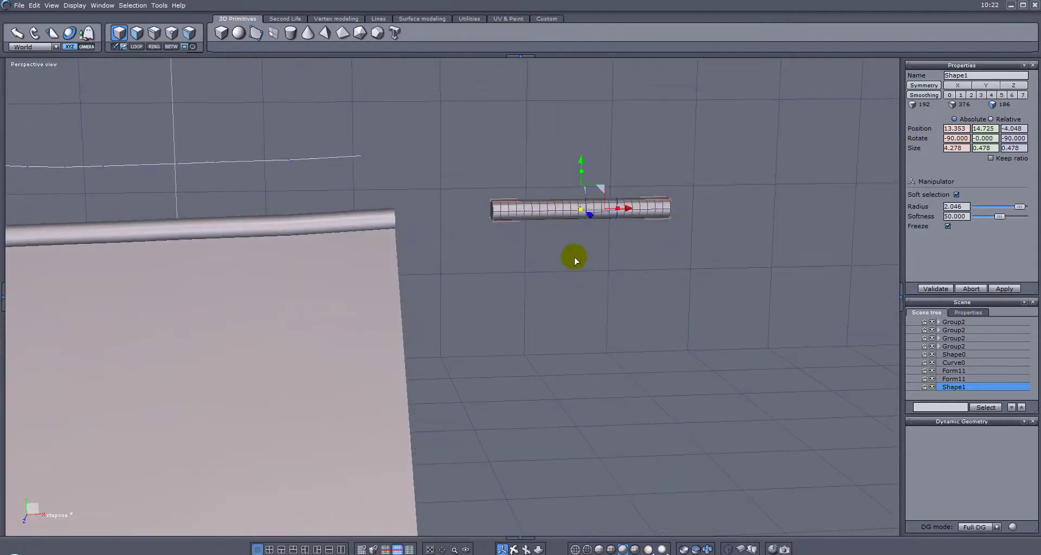
{"action": "right_click_drag", "start_coordinate": [664, 266], "coordinate": [536, 275]}
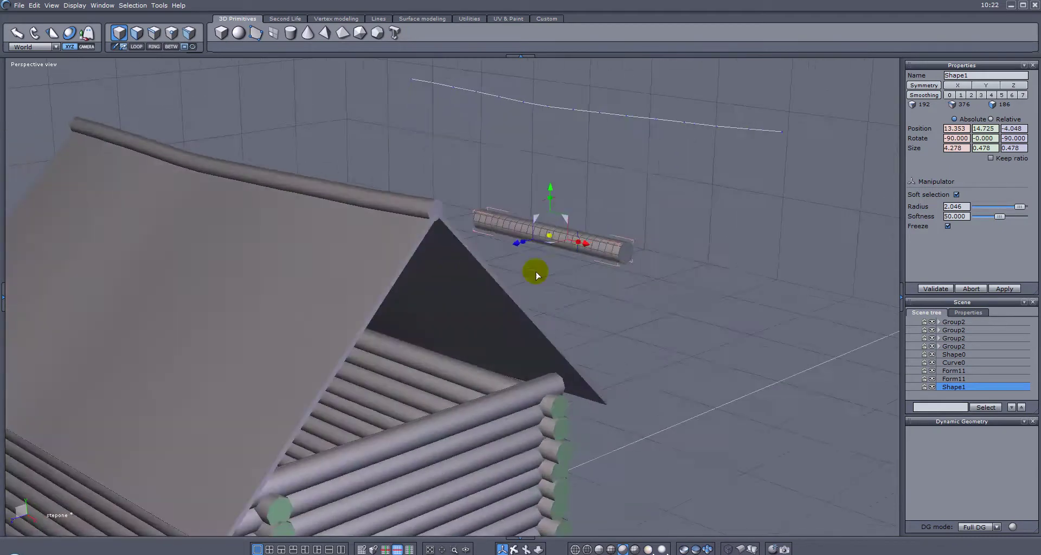
Taper the cylinder's outer end to about 0.21 using soft selection with a radius of about 2.17, then return to object mode
{"action": "left_click", "coordinate": [135, 29]}
{"action": "left_click", "coordinate": [626, 253]}
{"action": "right_click_drag", "start_coordinate": [692, 311], "coordinate": [866, 312]}
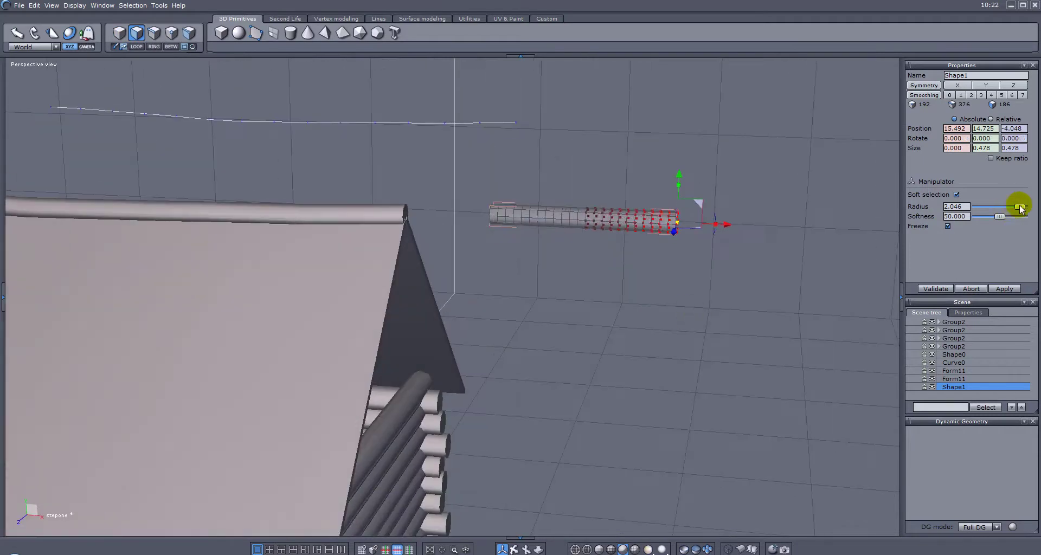
{"action": "left_click_drag", "start_coordinate": [681, 226], "coordinate": [651, 223]}
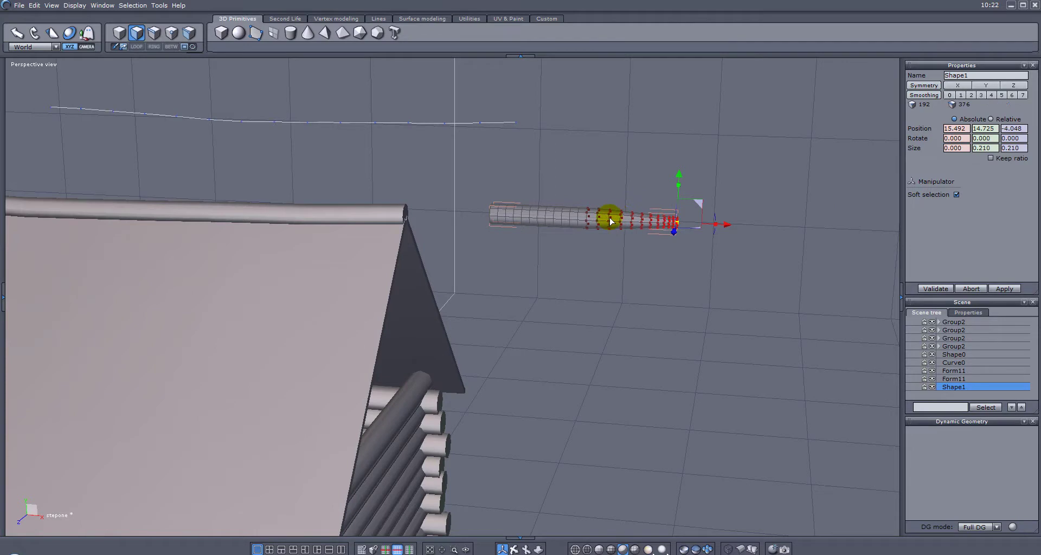
{"action": "left_click_drag", "start_coordinate": [609, 221], "coordinate": [611, 221]}
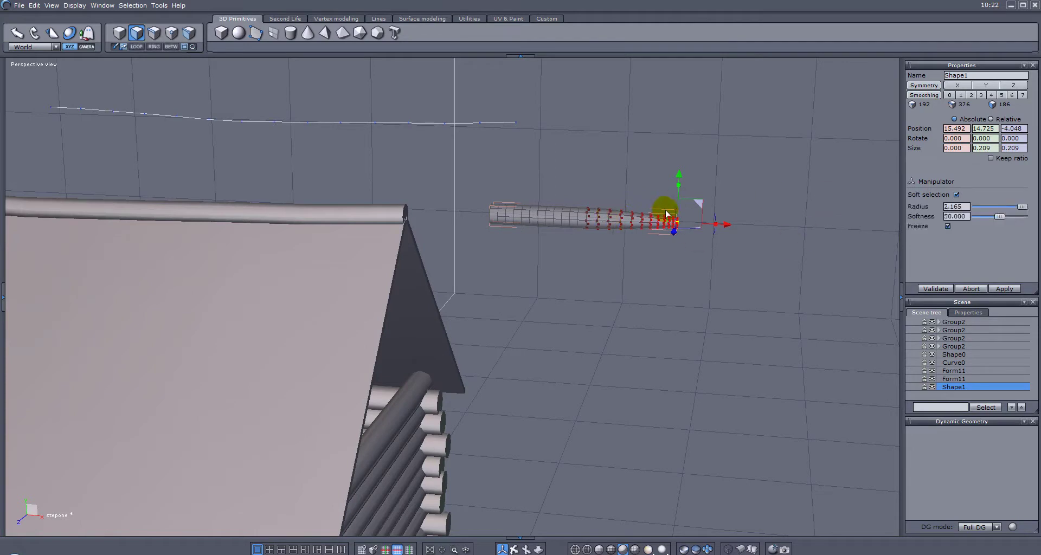
{"action": "key", "text": "F4"}
{"action": "right_click_drag", "start_coordinate": [797, 241], "coordinate": [848, 246]}
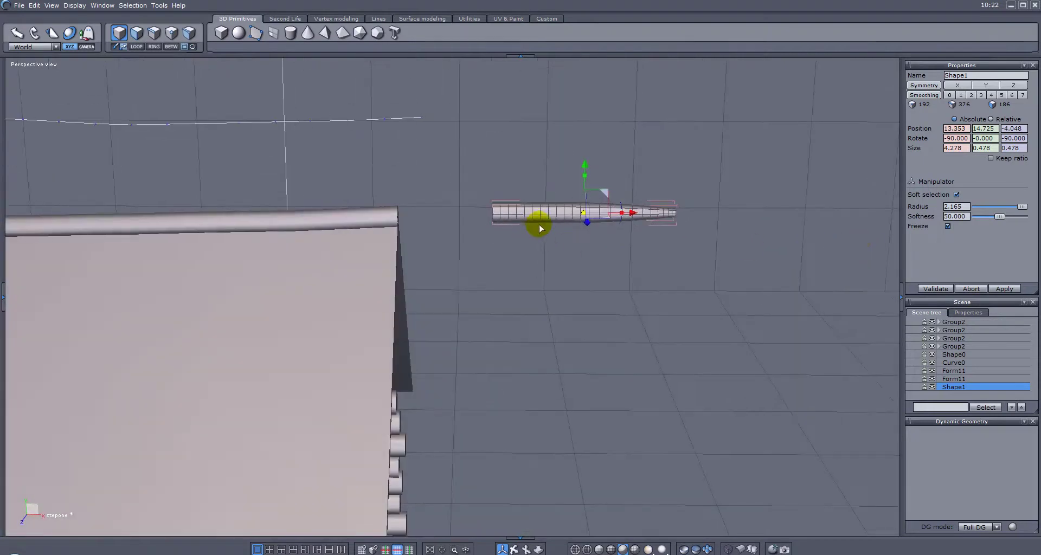
Draw an interpolated curve below the tapered cylinder, about 3.5 long and 1.4 high, curling inward at its outer end like a hook
{"action": "left_click", "coordinate": [384, 18]}
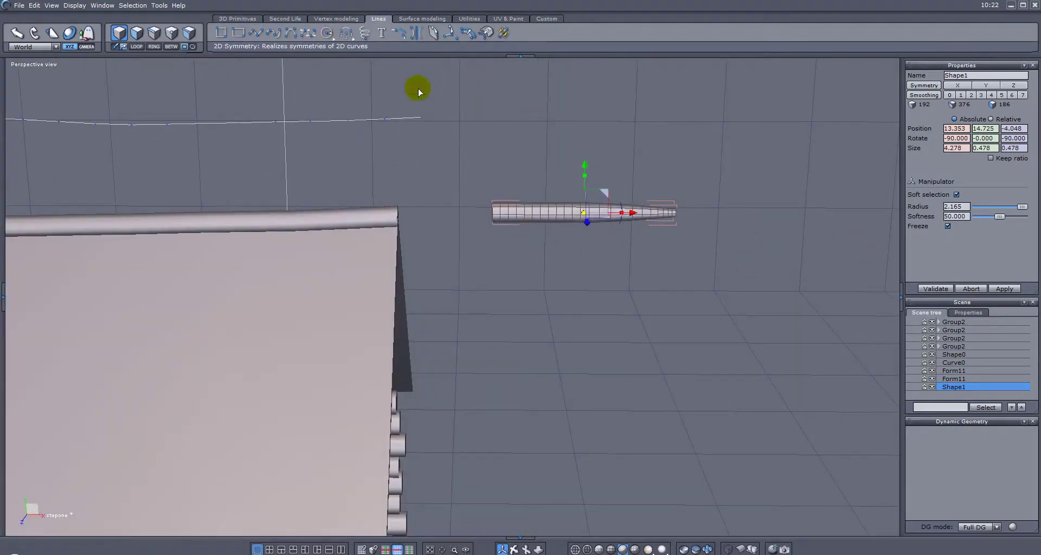
{"action": "left_click", "coordinate": [269, 34]}
{"action": "left_click", "coordinate": [502, 249]}
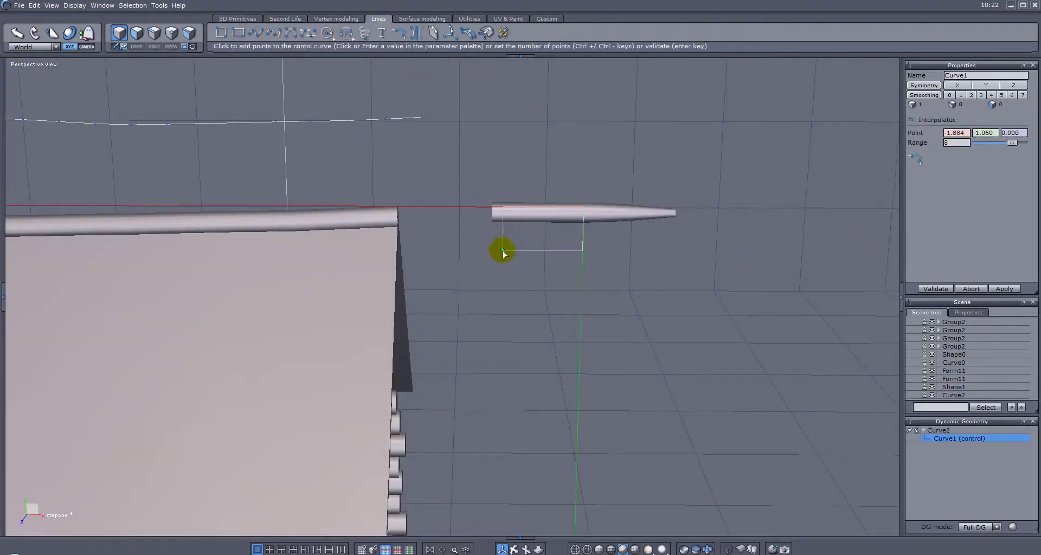
{"action": "left_click", "coordinate": [548, 242]}
{"action": "left_click", "coordinate": [566, 239]}
{"action": "left_click", "coordinate": [648, 262]}
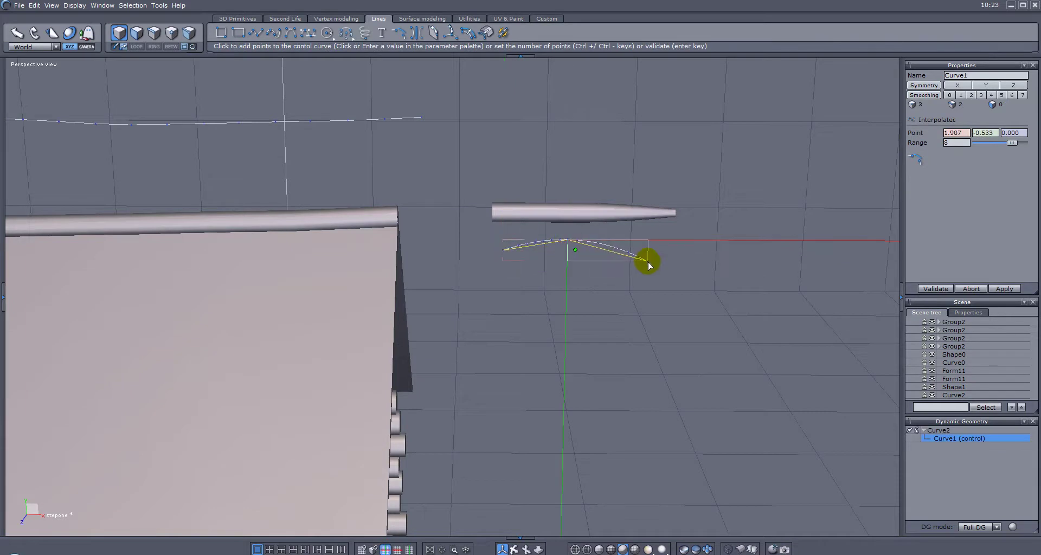
{"action": "left_click", "coordinate": [646, 291]}
{"action": "left_click", "coordinate": [605, 287]}
{"action": "key", "text": "Return"}
{"action": "mouse_move", "coordinate": [752, 296]}
{"action": "right_mouse_down"}
{"action": "mouse_move", "coordinate": [739, 305]}
{"action": "mouse_move", "coordinate": [723, 281]}
{"action": "mouse_move", "coordinate": [755, 293]}
{"action": "right_mouse_up"}
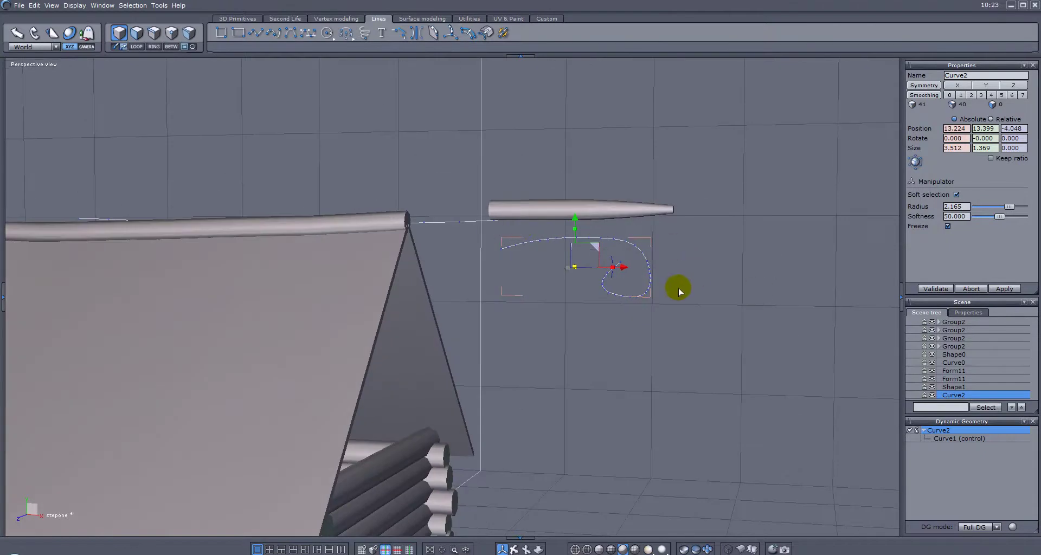
Try bending the tapered cylinder along the hook-shaped curve with the Bend tool, and undo it
{"action": "left_click", "coordinate": [426, 19]}
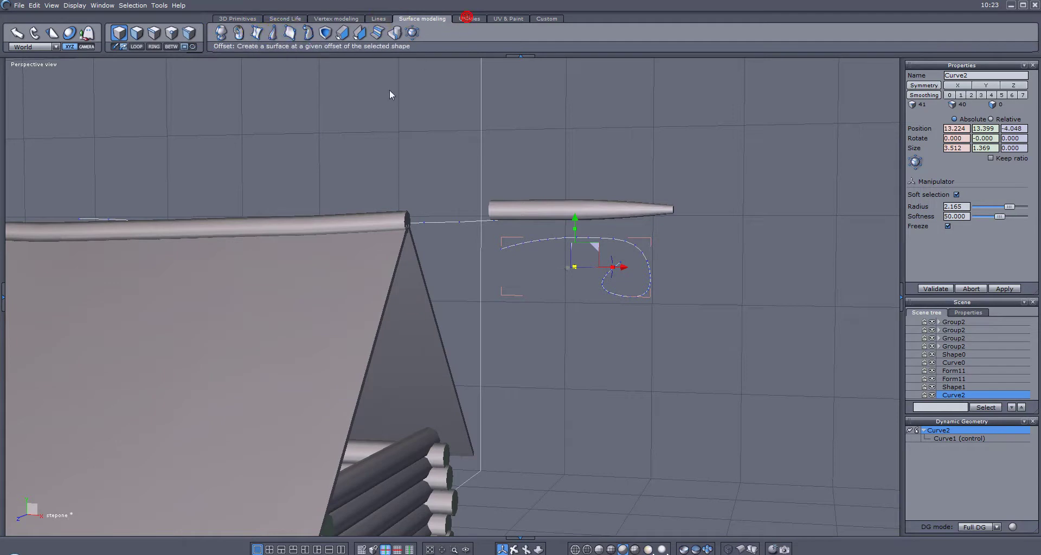
{"action": "left_click", "coordinate": [469, 19]}
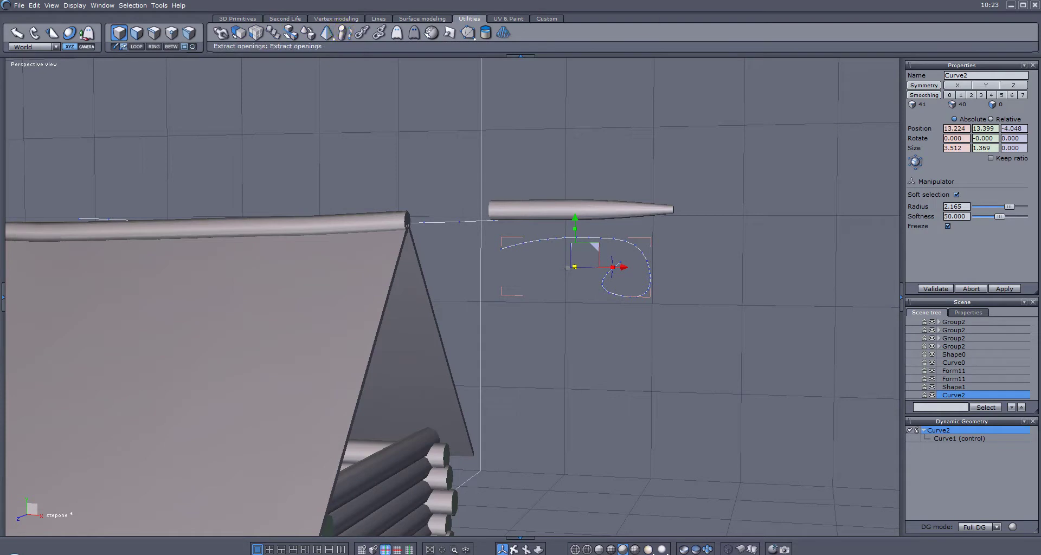
{"action": "key", "text": "Escape"}
{"action": "left_click", "coordinate": [611, 207]}
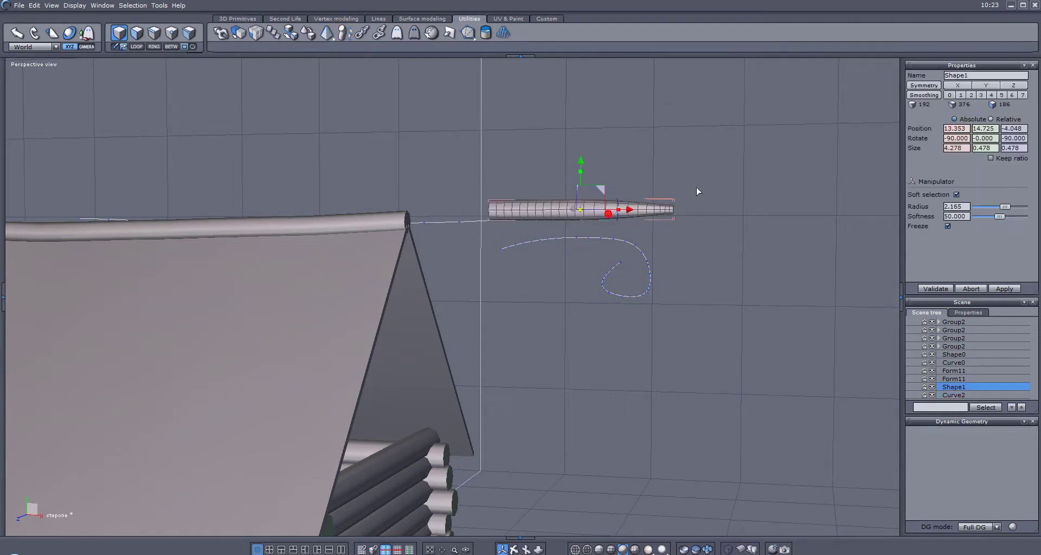
{"action": "left_click", "coordinate": [343, 33]}
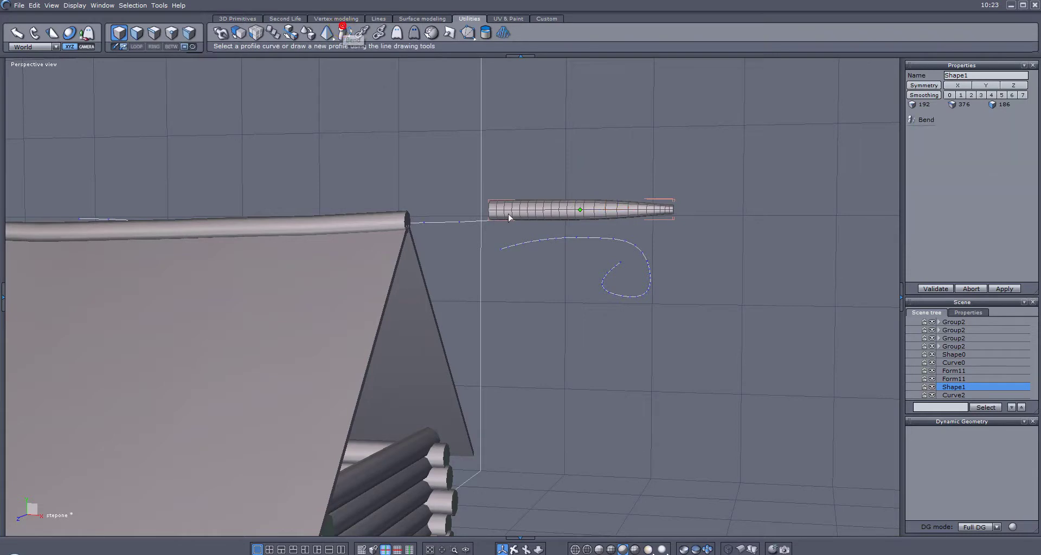
{"action": "left_click", "coordinate": [612, 242]}
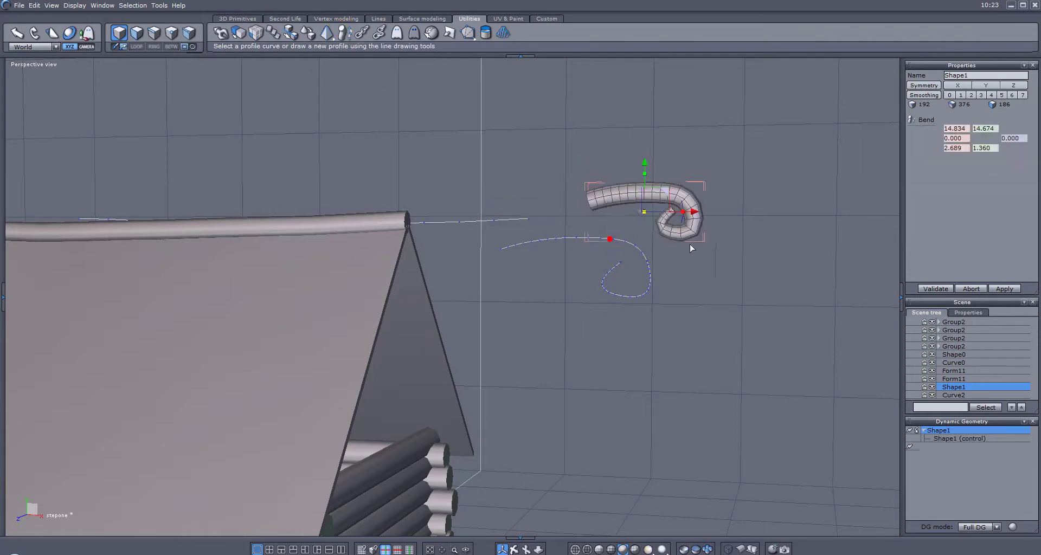
{"action": "right_click_drag", "start_coordinate": [750, 167], "coordinate": [794, 279]}
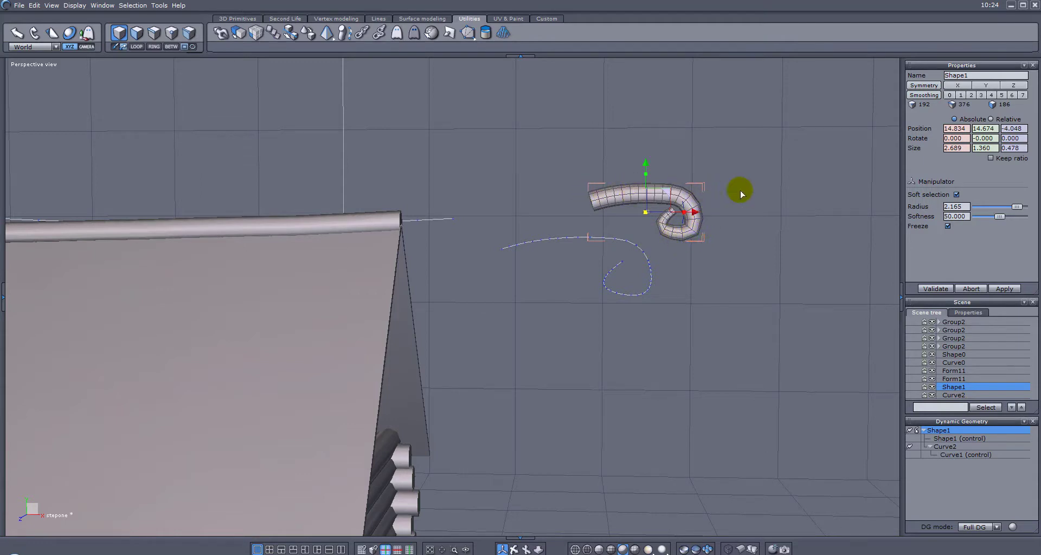
{"action": "middle_click_drag", "start_coordinate": [533, 212], "coordinate": [565, 248]}
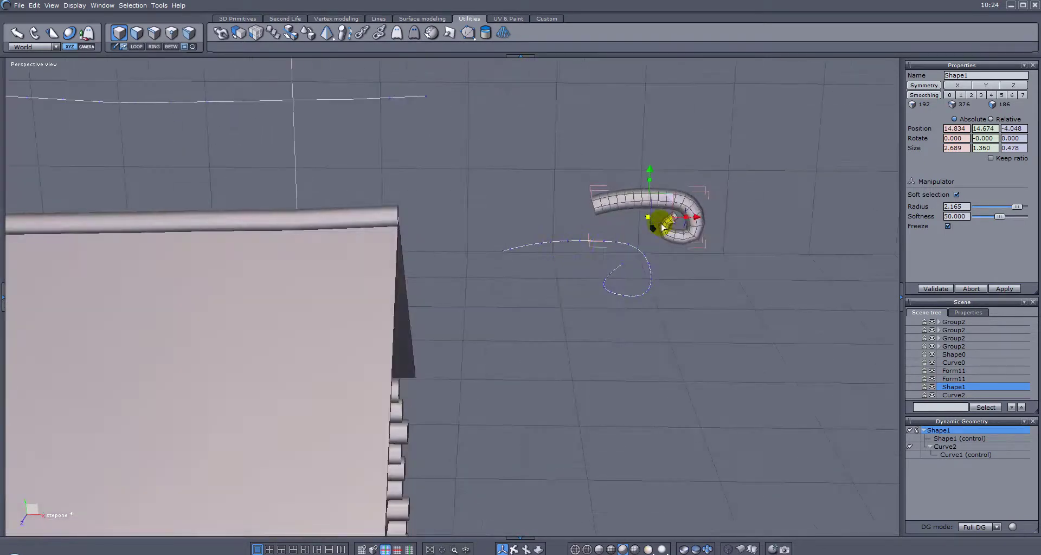
{"action": "key", "text": "ctrl+z"}
{"action": "key", "text": "ctrl+z"}
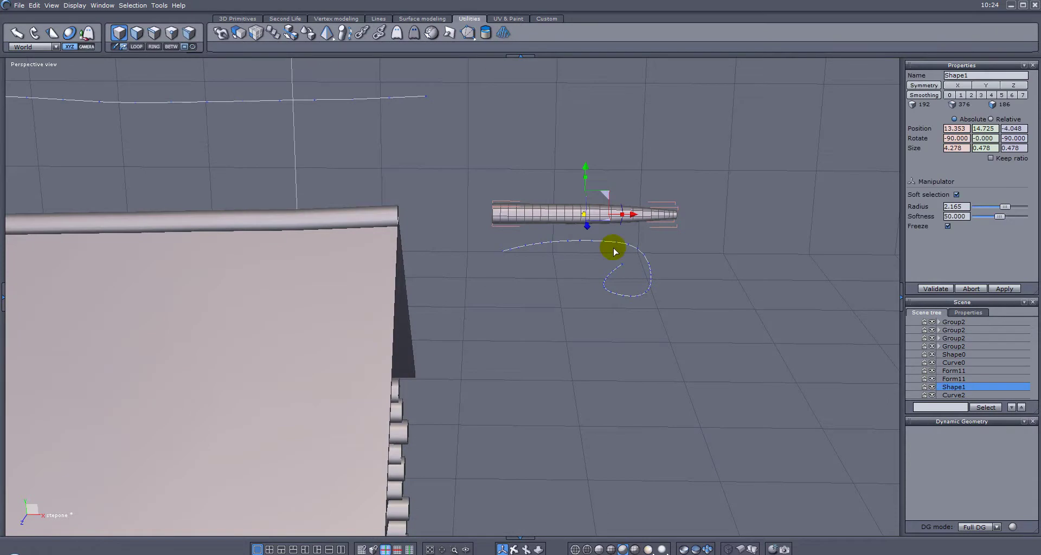
Collapse the hook curve's dynamic geometry and shift a point on its upper stretch to about X 12.79, Y 14.03
{"action": "scroll", "coordinate": [613, 247], "scroll_direction": "up", "scroll_amount": 2}
{"action": "left_click", "coordinate": [630, 240]}
{"action": "left_click", "coordinate": [171, 34]}
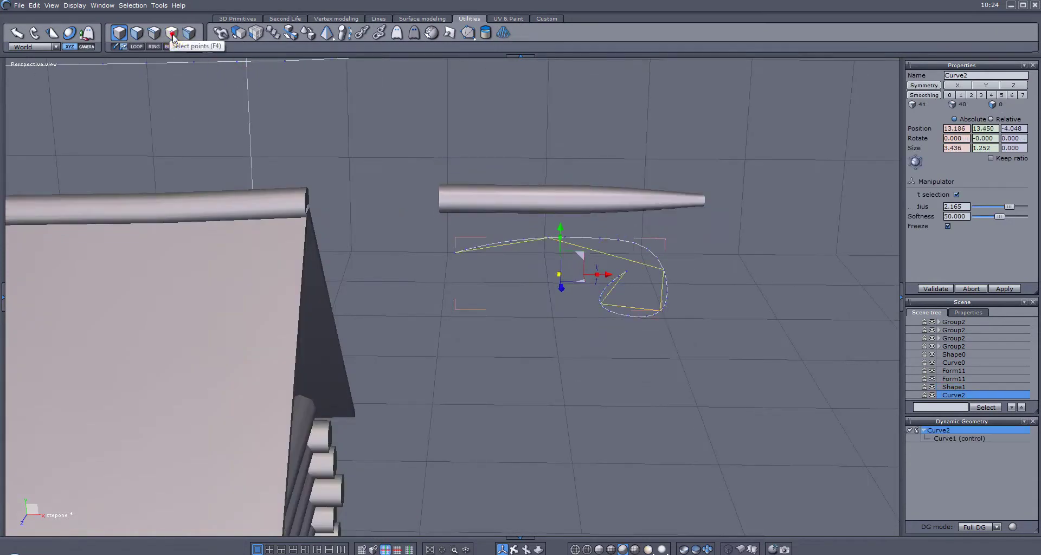
{"action": "left_click", "coordinate": [911, 432]}
{"action": "left_click", "coordinate": [575, 240]}
{"action": "left_click", "coordinate": [549, 241]}
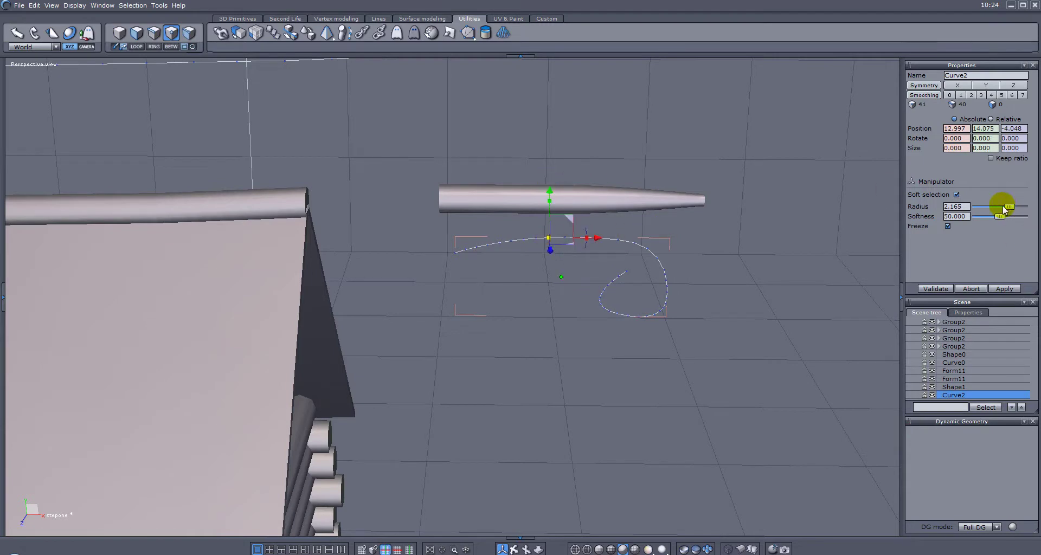
{"action": "mouse_move", "coordinate": [544, 203]}
{"action": "left_mouse_down"}
{"action": "mouse_move", "coordinate": [553, 195]}
{"action": "mouse_move", "coordinate": [537, 196]}
{"action": "left_mouse_up"}
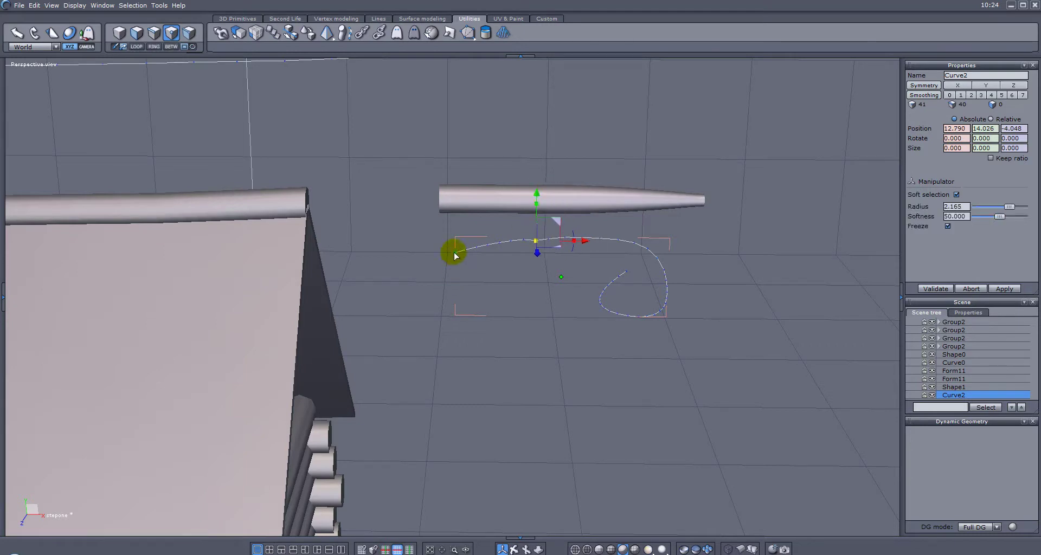
Smooth the hook curve's straight start by adjusting neighbouring points, including one to about X 12.2, Y 13.98, and return to object mode
{"action": "left_click_drag", "start_coordinate": [457, 211], "coordinate": [457, 208]}
{"action": "right_click_drag", "start_coordinate": [470, 335], "coordinate": [613, 309]}
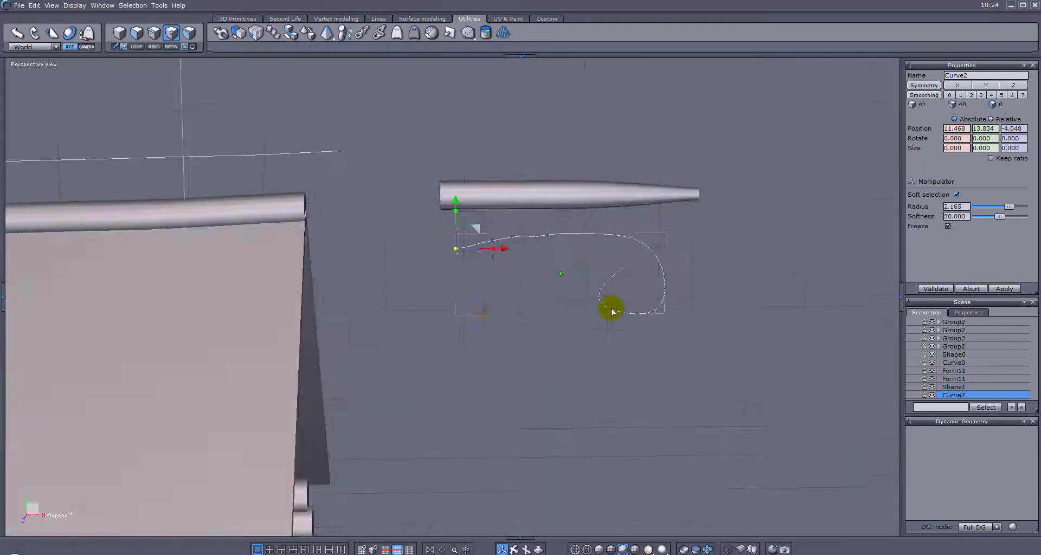
{"action": "scroll", "coordinate": [563, 273], "scroll_direction": "up", "scroll_amount": 4}
{"action": "left_click_drag", "start_coordinate": [442, 122], "coordinate": [442, 127]}
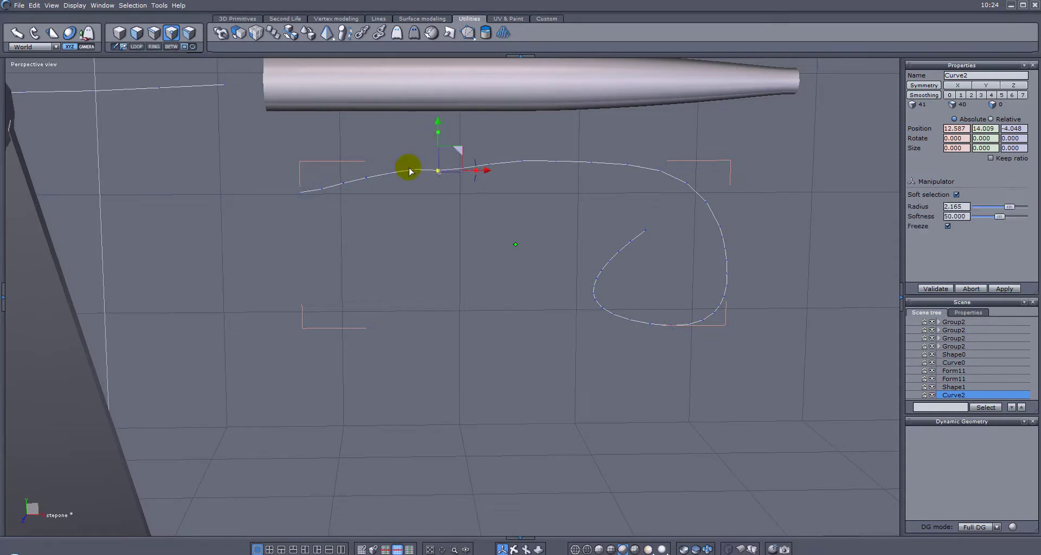
{"action": "left_click_drag", "start_coordinate": [412, 119], "coordinate": [368, 153]}
{"action": "left_click", "coordinate": [389, 174]}
{"action": "left_click_drag", "start_coordinate": [391, 128], "coordinate": [392, 130]}
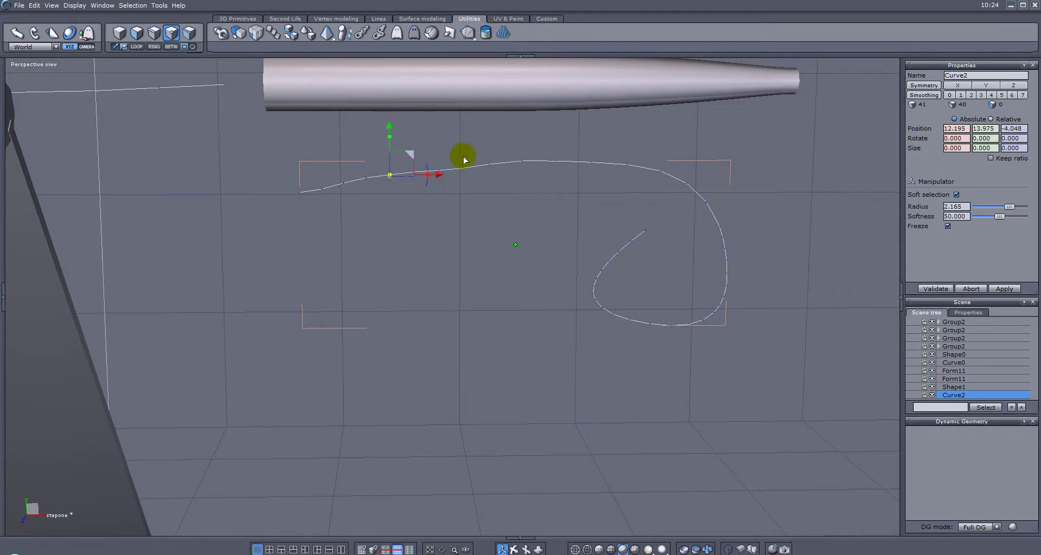
{"action": "scroll", "coordinate": [565, 280], "scroll_direction": "down", "scroll_amount": 5}
{"action": "scroll", "coordinate": [616, 313], "scroll_direction": "down", "scroll_amount": 2}
{"action": "left_click", "coordinate": [616, 314]}
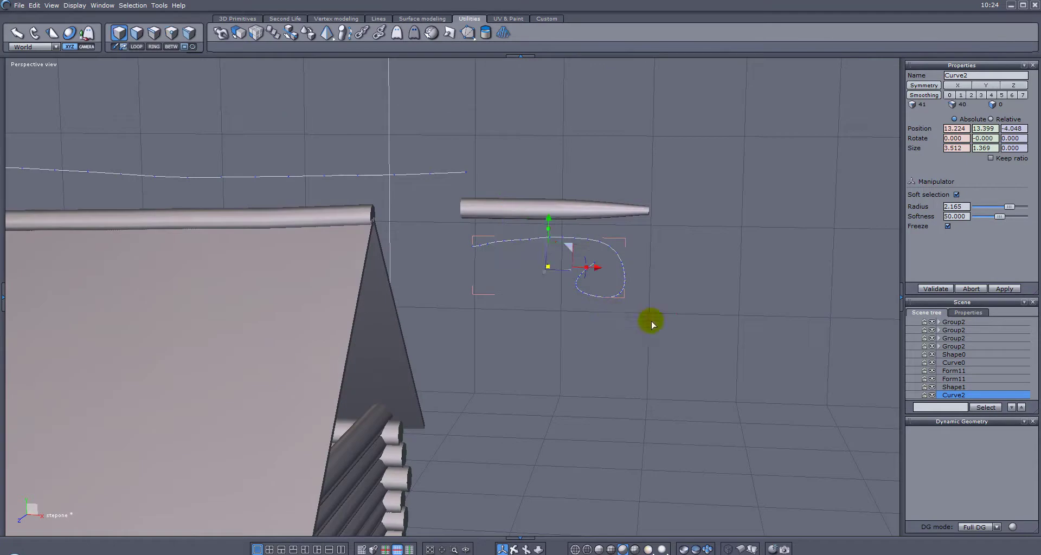
Bend the tapered cylinder along the smoothed hook curve and collapse its dynamic geometry
{"action": "left_click", "coordinate": [584, 206]}
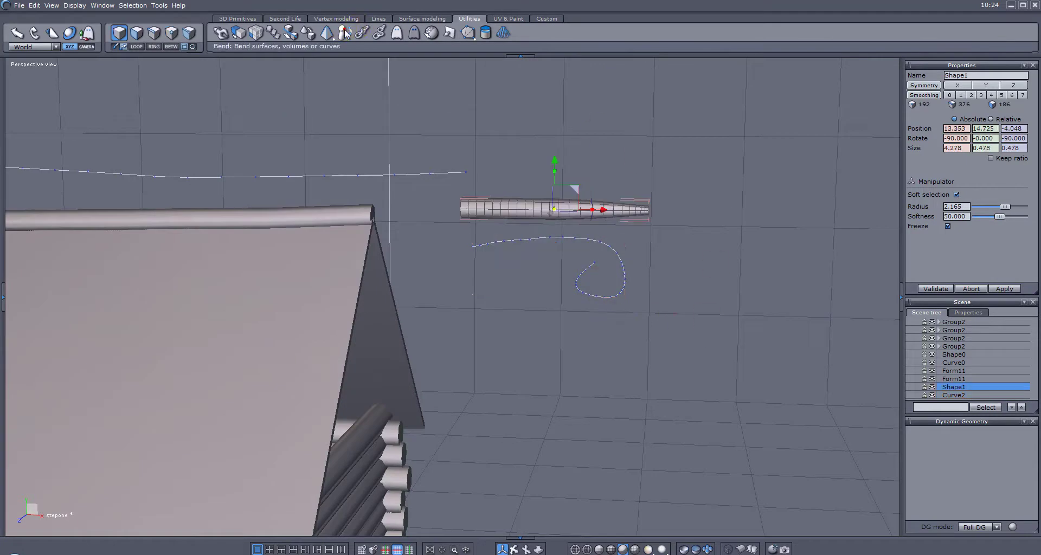
{"action": "left_click", "coordinate": [343, 31]}
{"action": "left_click", "coordinate": [622, 263]}
{"action": "right_click_drag", "start_coordinate": [688, 278], "coordinate": [708, 244]}
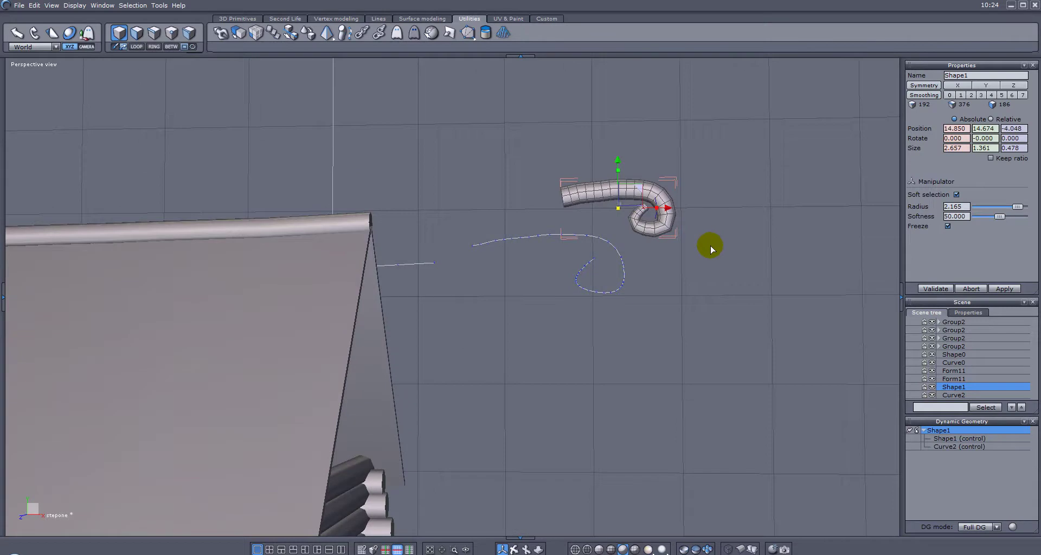
{"action": "left_click", "coordinate": [911, 431]}
Move the curled ornament beside the end of the ridge beam, at about X 10.37, Y 14.25, Z -4.66
{"action": "right_click_drag", "start_coordinate": [632, 181], "coordinate": [658, 248]}
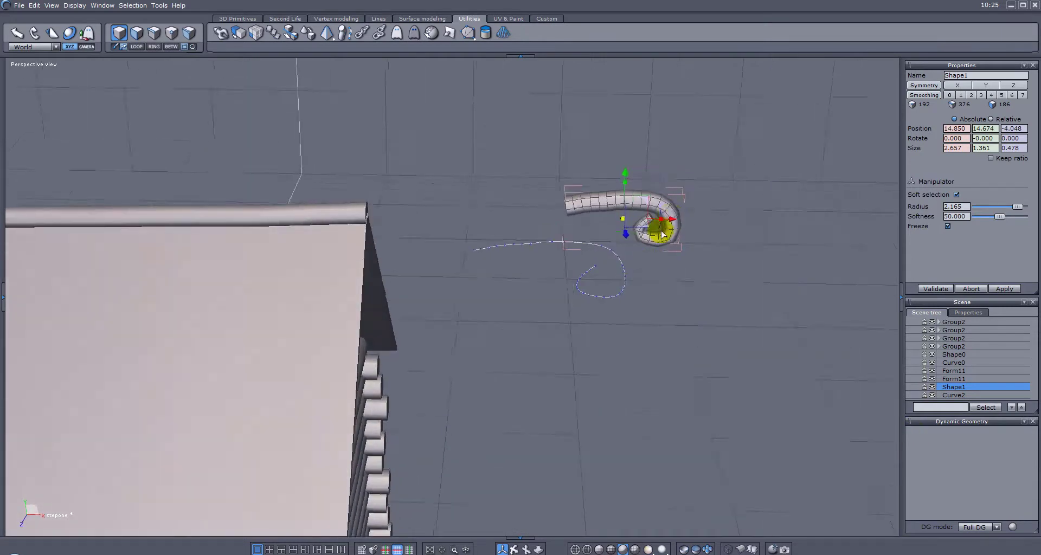
{"action": "left_click_drag", "start_coordinate": [671, 218], "coordinate": [473, 215]}
{"action": "right_click_drag", "start_coordinate": [499, 198], "coordinate": [539, 239]}
{"action": "left_click_drag", "start_coordinate": [498, 238], "coordinate": [469, 234]}
{"action": "right_click_drag", "start_coordinate": [531, 245], "coordinate": [157, 147]}
{"action": "scroll", "coordinate": [448, 182], "scroll_direction": "up", "scroll_amount": 3}
{"action": "left_click_drag", "start_coordinate": [397, 193], "coordinate": [397, 225]}
Tilt the curled ornament about -9.17° around Z and shift it to about X 10.2, Y 14.02 to meet the beam end
{"action": "right_click_drag", "start_coordinate": [398, 225], "coordinate": [433, 295]}
{"action": "left_click_drag", "start_coordinate": [458, 284], "coordinate": [455, 293]}
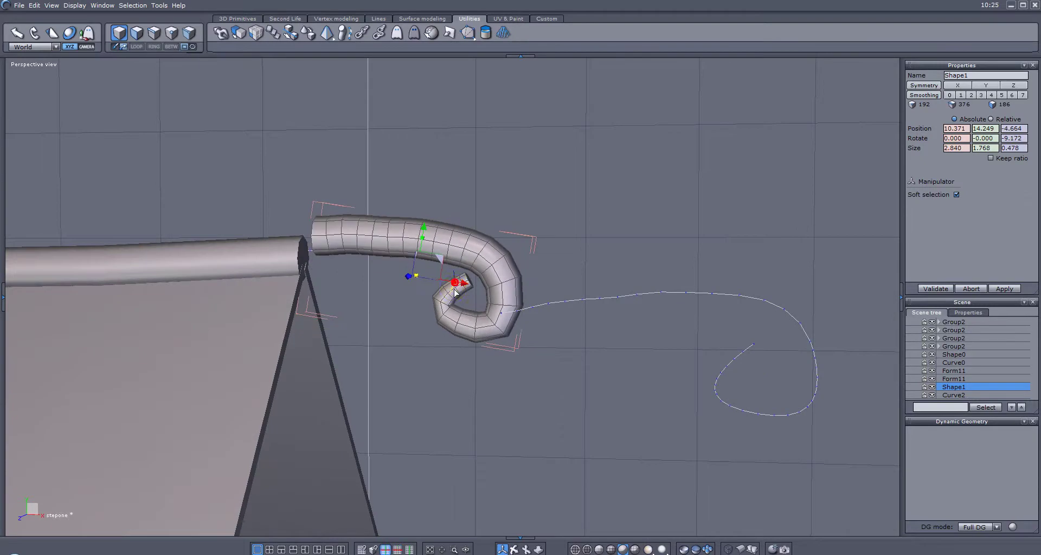
{"action": "left_click_drag", "start_coordinate": [437, 254], "coordinate": [424, 277]}
{"action": "right_click_drag", "start_coordinate": [426, 278], "coordinate": [484, 291]}
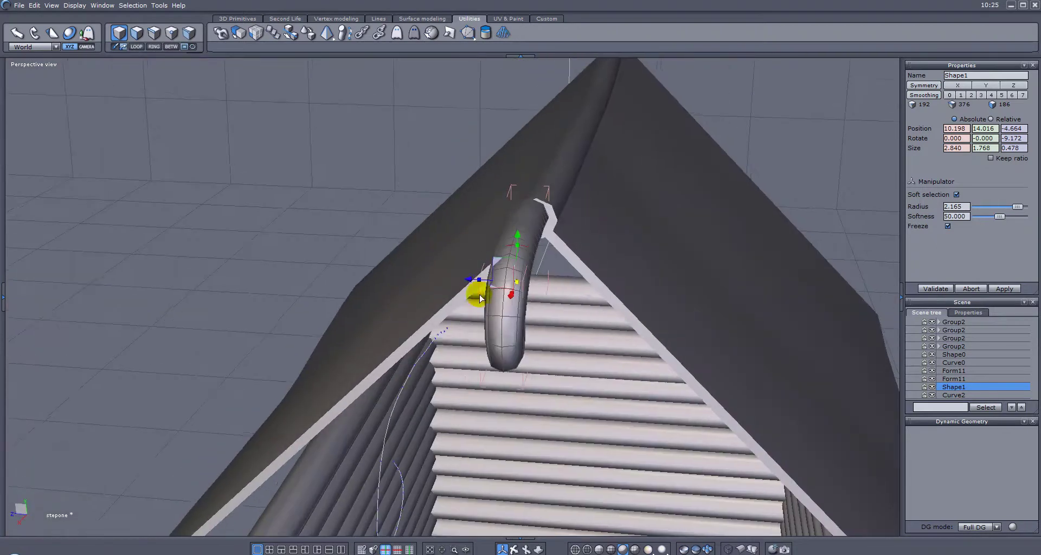
Centre the ornament on the ridge at about Z -4.74, enlarge its thickness to about 0.55, and lower it to about Y 13.9
{"action": "left_click_drag", "start_coordinate": [466, 280], "coordinate": [550, 284]}
{"action": "right_click_drag", "start_coordinate": [550, 283], "coordinate": [656, 236]}
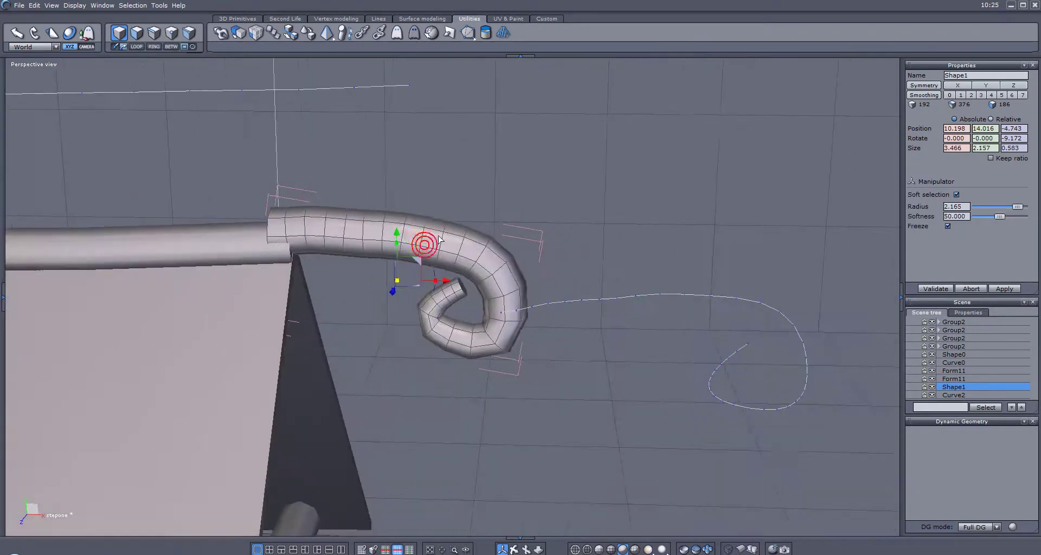
{"action": "left_click_drag", "start_coordinate": [401, 233], "coordinate": [406, 241]}
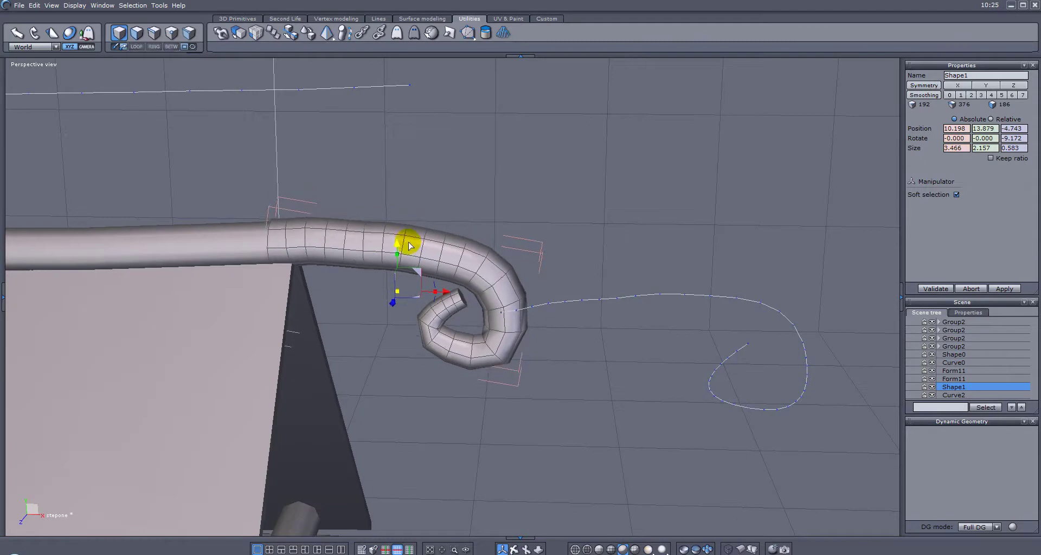
{"action": "left_click_drag", "start_coordinate": [399, 293], "coordinate": [394, 291]}
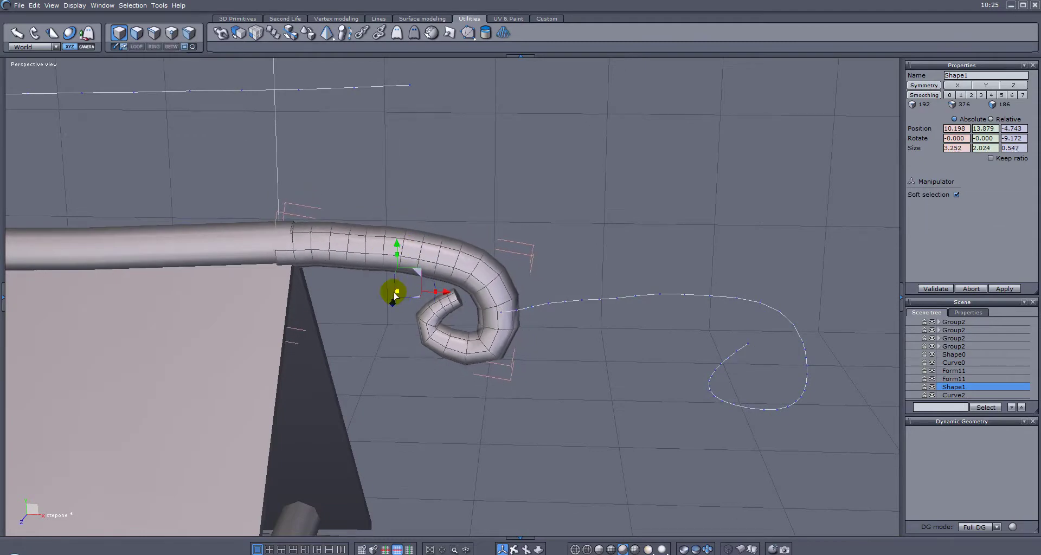
{"action": "left_click_drag", "start_coordinate": [396, 245], "coordinate": [396, 243]}
{"action": "left_click_drag", "start_coordinate": [413, 277], "coordinate": [426, 291]}
Deselect the ornament and delete the hook-shaped guide curve beside the ridge end
{"action": "scroll", "coordinate": [426, 291], "scroll_direction": "down", "scroll_amount": 3}
{"action": "middle_click_drag", "start_coordinate": [456, 341], "coordinate": [139, 402]}
{"action": "left_click", "coordinate": [522, 299]}
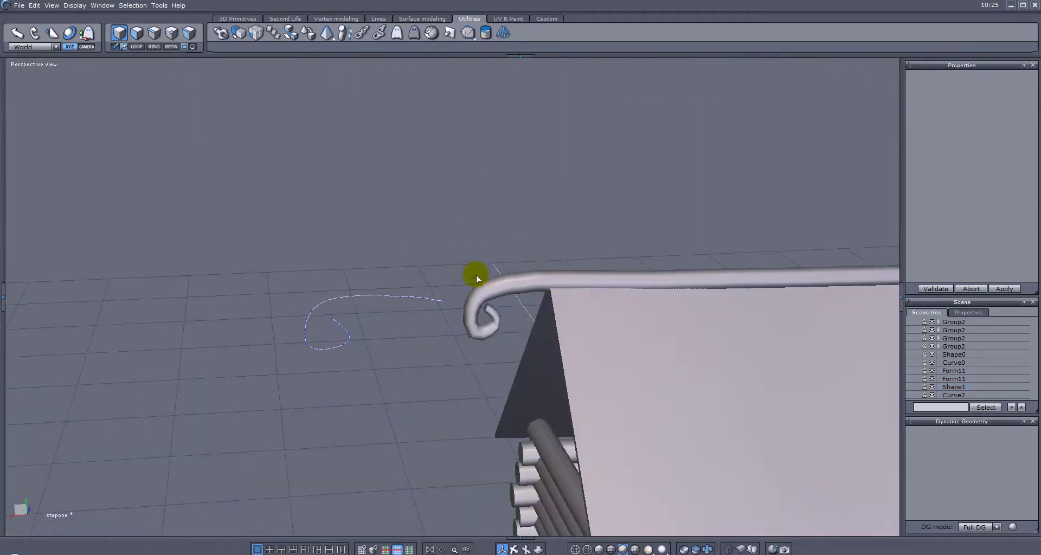
{"action": "left_click", "coordinate": [364, 298]}
{"action": "key", "text": "Delete"}
Make a mirrored copy of the curled ornament and place it at the opposite ridge end, at about X -9.65
{"action": "middle_click_drag", "start_coordinate": [316, 308], "coordinate": [660, 299]}
{"action": "scroll", "coordinate": [491, 285], "scroll_direction": "down", "scroll_amount": 4}
{"action": "middle_click_drag", "start_coordinate": [283, 253], "coordinate": [563, 299]}
{"action": "left_click", "coordinate": [708, 399]}
{"action": "middle_click_drag", "start_coordinate": [569, 400], "coordinate": [801, 391]}
{"action": "left_click_drag", "start_coordinate": [734, 336], "coordinate": [332, 298], "text": "shift"}
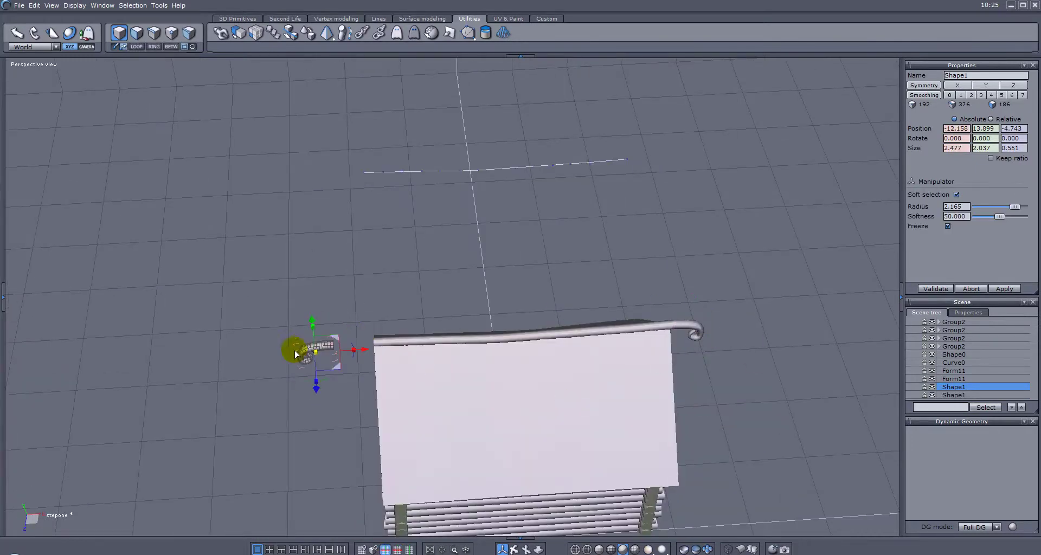
{"action": "left_click_drag", "start_coordinate": [364, 351], "coordinate": [409, 355]}
Align the copied ornament with the ridge beam's end at about X -9.76, Y 13.94, and deselect it
{"action": "right_click_drag", "start_coordinate": [348, 360], "coordinate": [810, 318]}
{"action": "scroll", "coordinate": [613, 411], "scroll_direction": "up", "scroll_amount": 2}
{"action": "right_click_drag", "start_coordinate": [426, 438], "coordinate": [476, 290]}
{"action": "right_click_drag", "start_coordinate": [334, 370], "coordinate": [731, 451]}
{"action": "scroll", "coordinate": [604, 446], "scroll_direction": "up", "scroll_amount": 2}
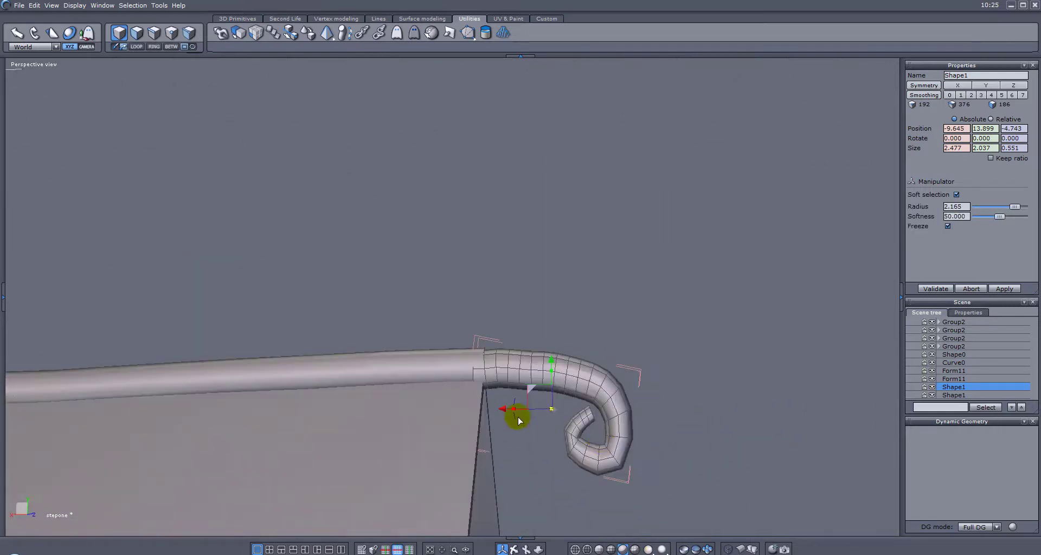
{"action": "left_click_drag", "start_coordinate": [551, 360], "coordinate": [552, 356]}
{"action": "left_click_drag", "start_coordinate": [507, 404], "coordinate": [515, 404]}
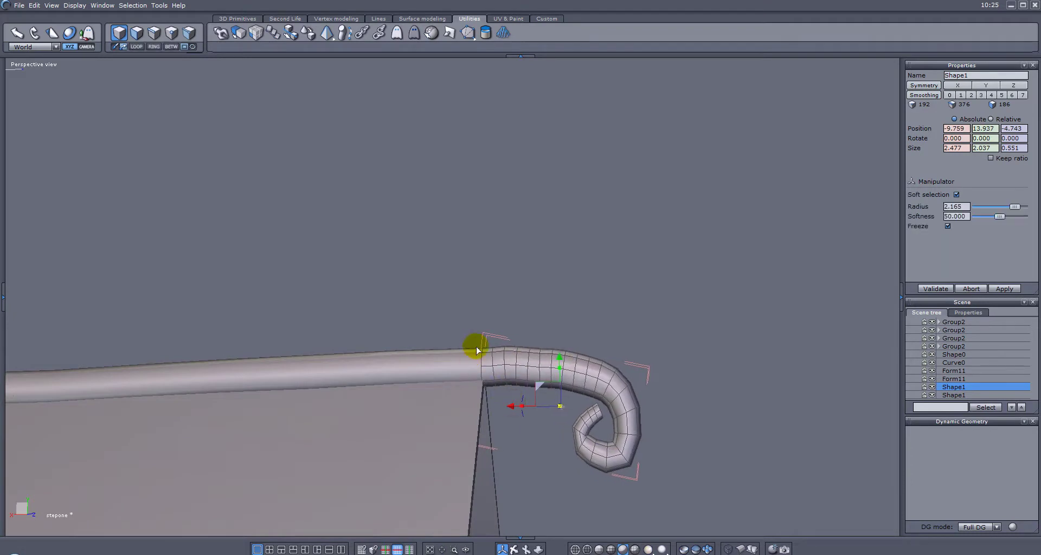
{"action": "scroll", "coordinate": [471, 358], "scroll_direction": "down", "scroll_amount": 4}
{"action": "right_click_drag", "start_coordinate": [407, 378], "coordinate": [541, 396]}
{"action": "key", "text": "Escape"}
Extract the sloping gable-end edge of one roof panel as a separate curve
{"action": "right_click_drag", "start_coordinate": [286, 401], "coordinate": [758, 421]}
{"action": "right_click_drag", "start_coordinate": [544, 432], "coordinate": [416, 391]}
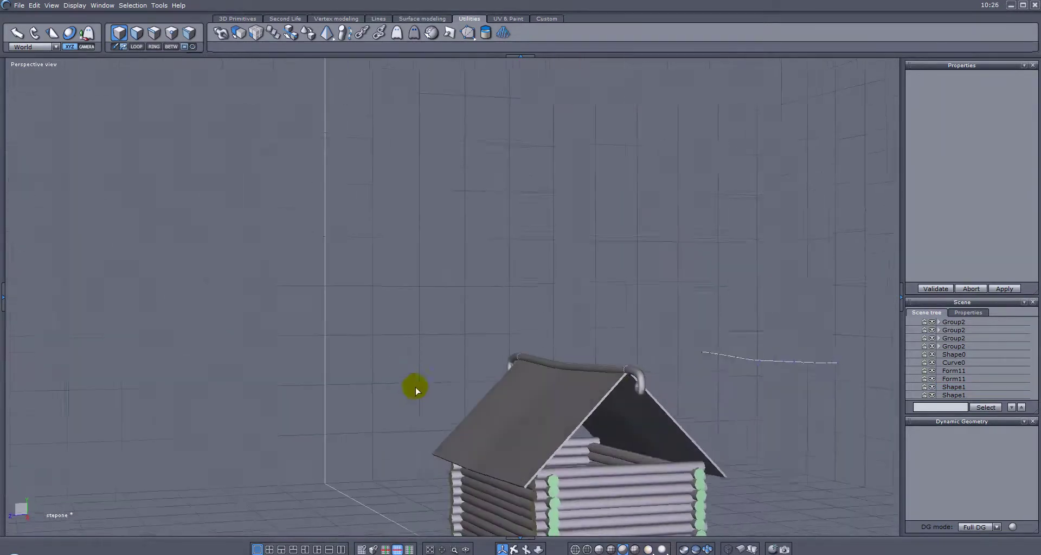
{"action": "right_click_drag", "start_coordinate": [583, 379], "coordinate": [549, 385]}
{"action": "right_click_drag", "start_coordinate": [549, 329], "coordinate": [332, 212]}
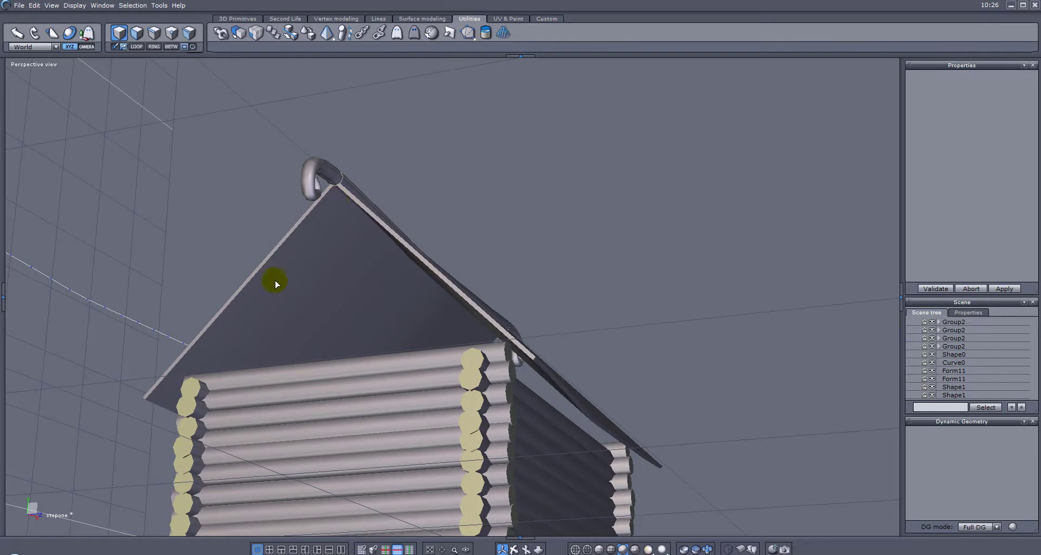
{"action": "right_click_drag", "start_coordinate": [589, 399], "coordinate": [722, 450]}
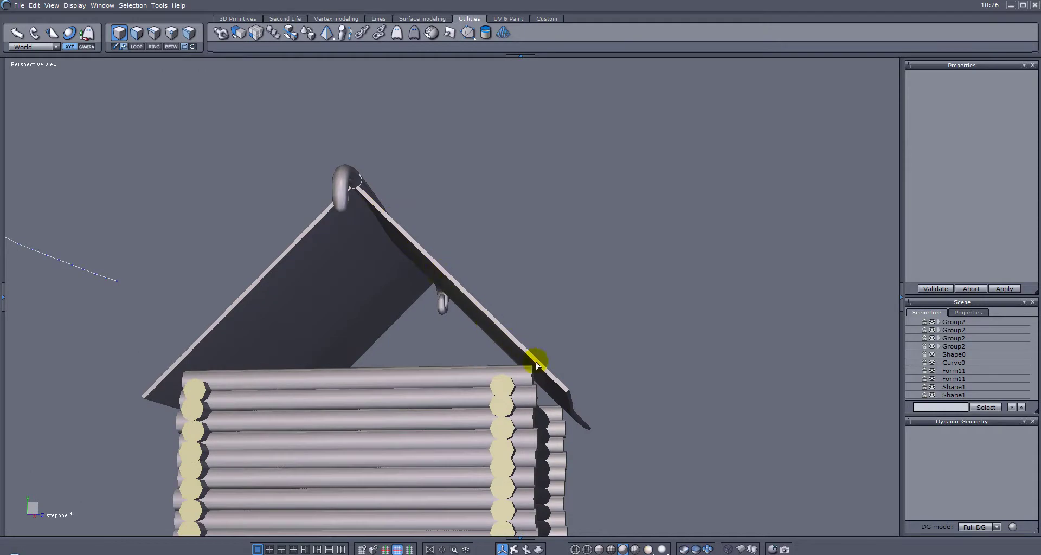
{"action": "right_click_drag", "start_coordinate": [136, 422], "coordinate": [554, 352]}
{"action": "left_click", "coordinate": [574, 341]}
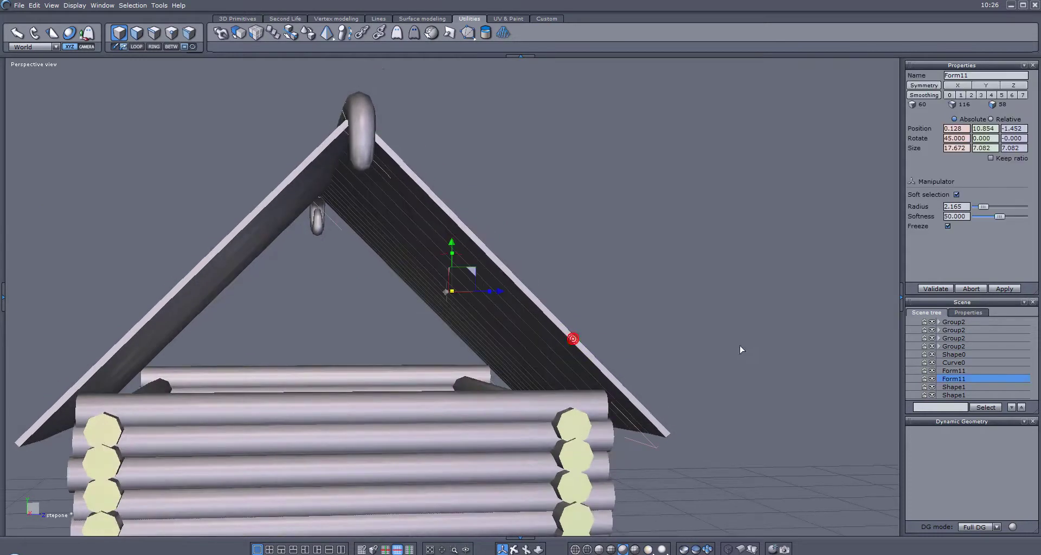
{"action": "left_click", "coordinate": [378, 19]}
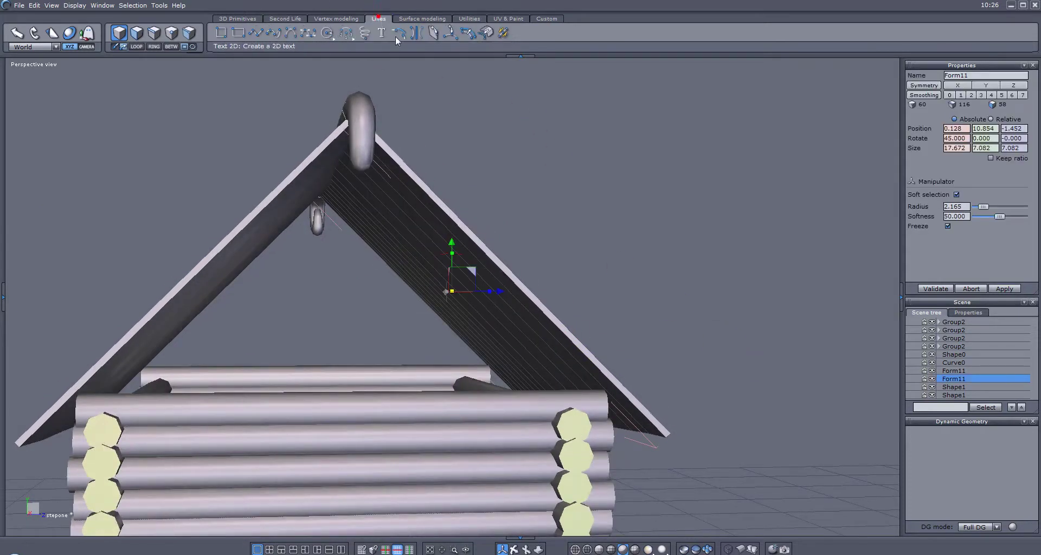
{"action": "left_click", "coordinate": [154, 33]}
{"action": "left_click", "coordinate": [530, 297]}
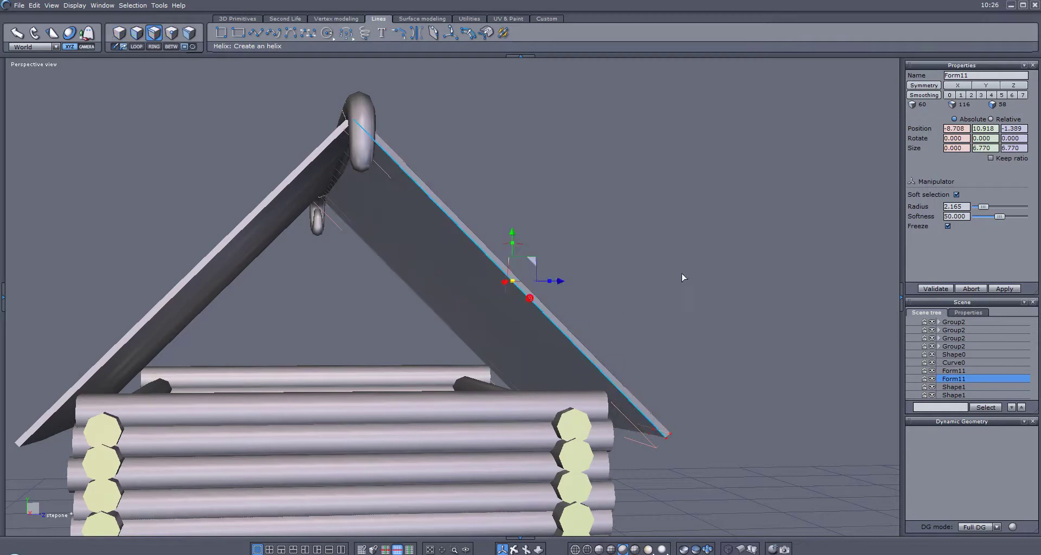
{"action": "left_click", "coordinate": [485, 31]}
Move the extracted curve outward from the gable end to about X -9.44
{"action": "right_click_drag", "start_coordinate": [761, 228], "coordinate": [285, 297]}
{"action": "left_click_drag", "start_coordinate": [325, 304], "coordinate": [285, 302]}
{"action": "right_click_drag", "start_coordinate": [339, 296], "coordinate": [716, 277]}
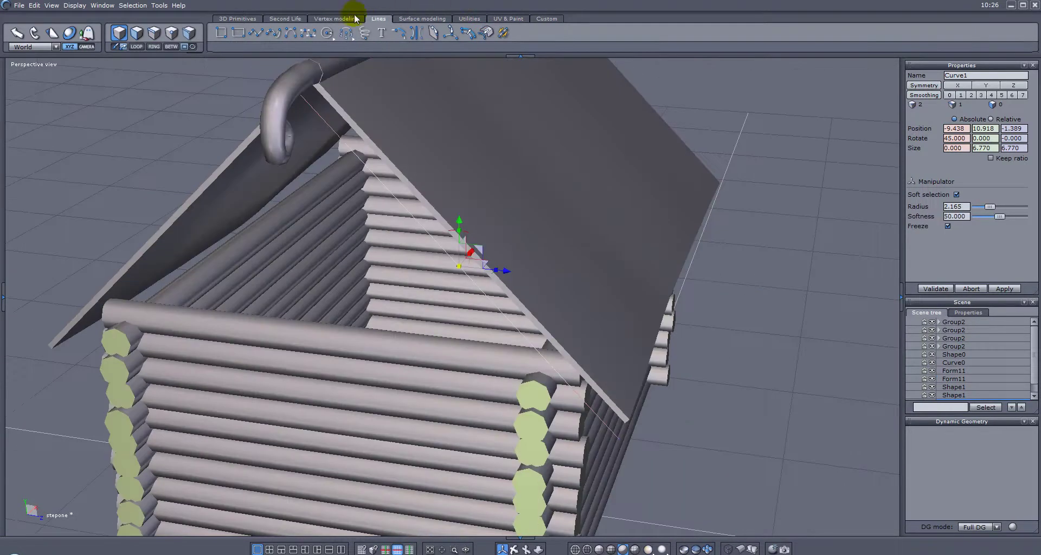
Thicken the curve into a round pole with 8 points and a thickness of 0.377, and collapse its dynamic geometry
{"action": "left_click", "coordinate": [422, 21]}
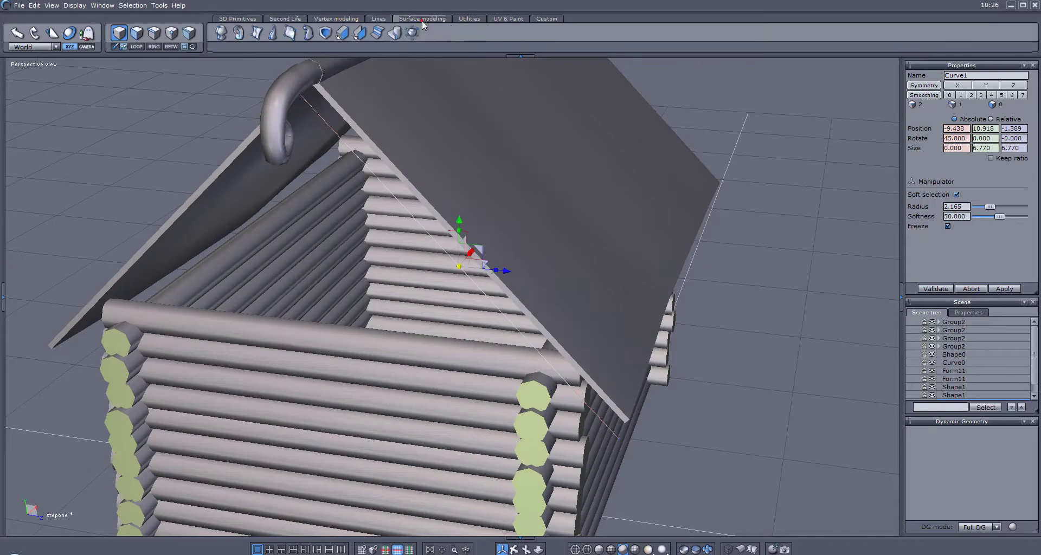
{"action": "left_click", "coordinate": [343, 34]}
{"action": "mouse_move", "coordinate": [668, 226]}
{"action": "right_mouse_down"}
{"action": "mouse_move", "coordinate": [661, 231]}
{"action": "mouse_move", "coordinate": [656, 211]}
{"action": "right_mouse_up"}
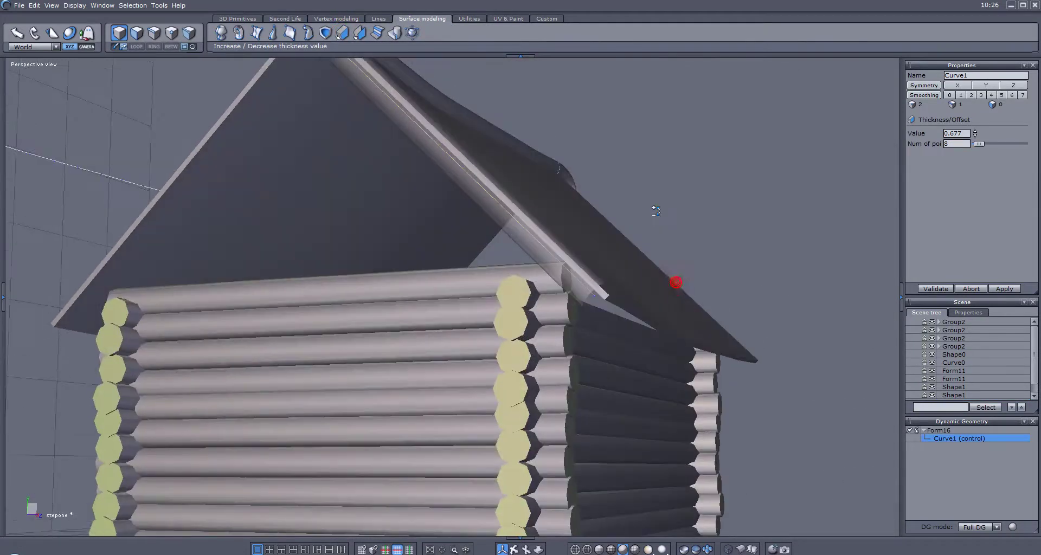
{"action": "key", "text": "minus"}
{"action": "key", "text": "minus"}
{"action": "key", "text": "minus"}
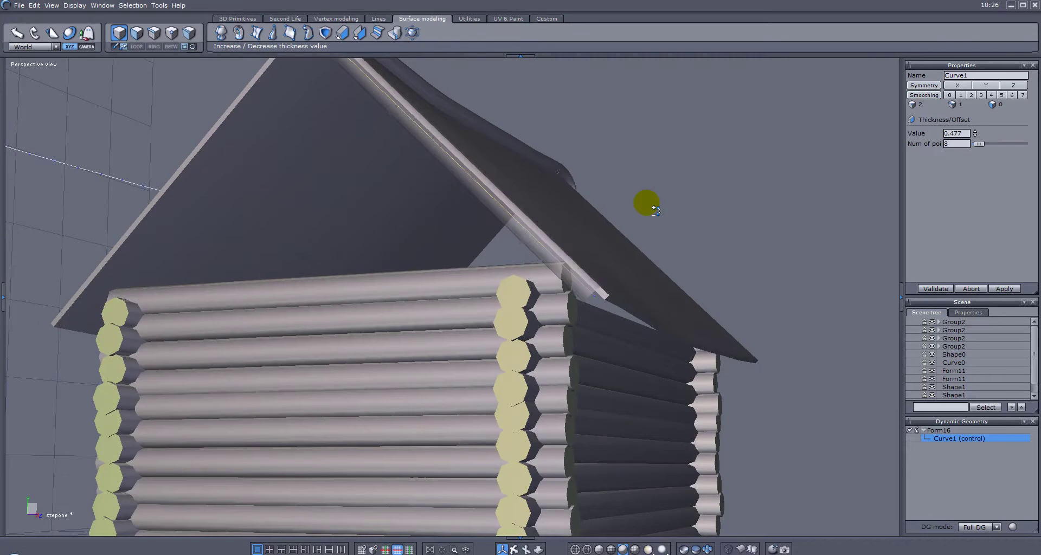
{"action": "key", "text": "minus"}
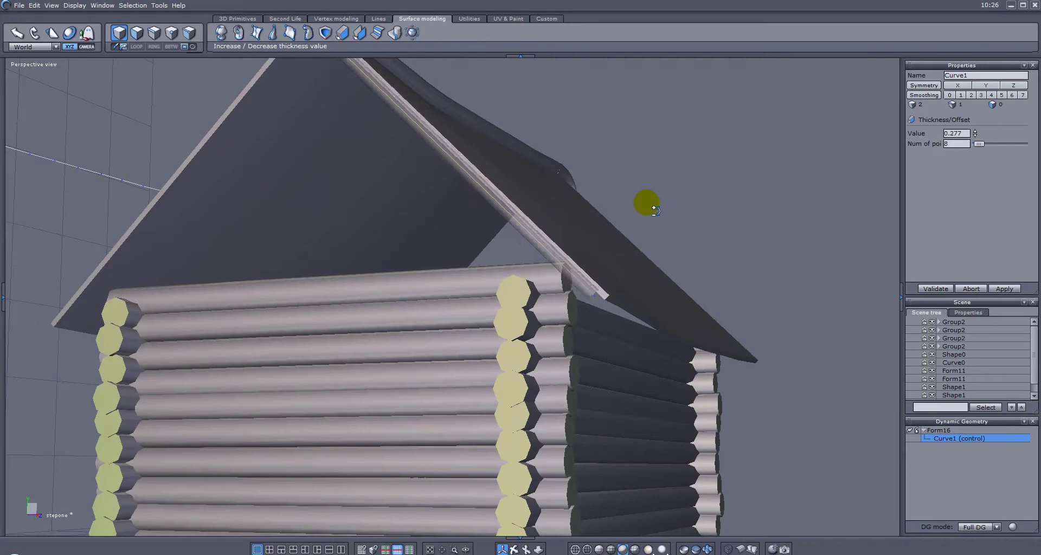
{"action": "right_click_drag", "start_coordinate": [655, 210], "coordinate": [643, 287]}
{"action": "key", "text": "plus"}
{"action": "key", "text": "space"}
{"action": "left_click", "coordinate": [912, 430]}
{"action": "middle_click_drag", "start_coordinate": [624, 244], "coordinate": [575, 100]}
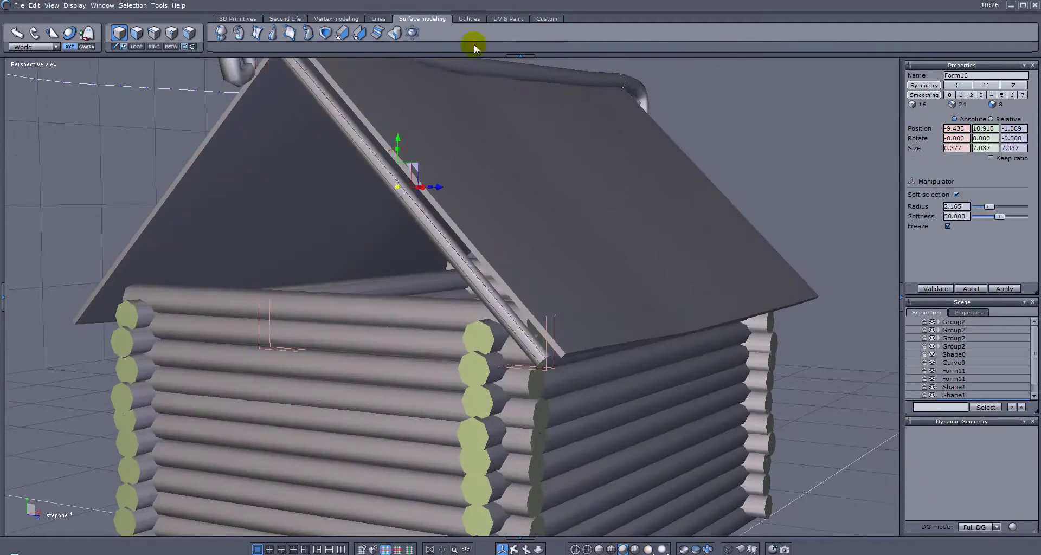
Close the open holes at both ends of the pole
{"action": "left_click", "coordinate": [324, 18]}
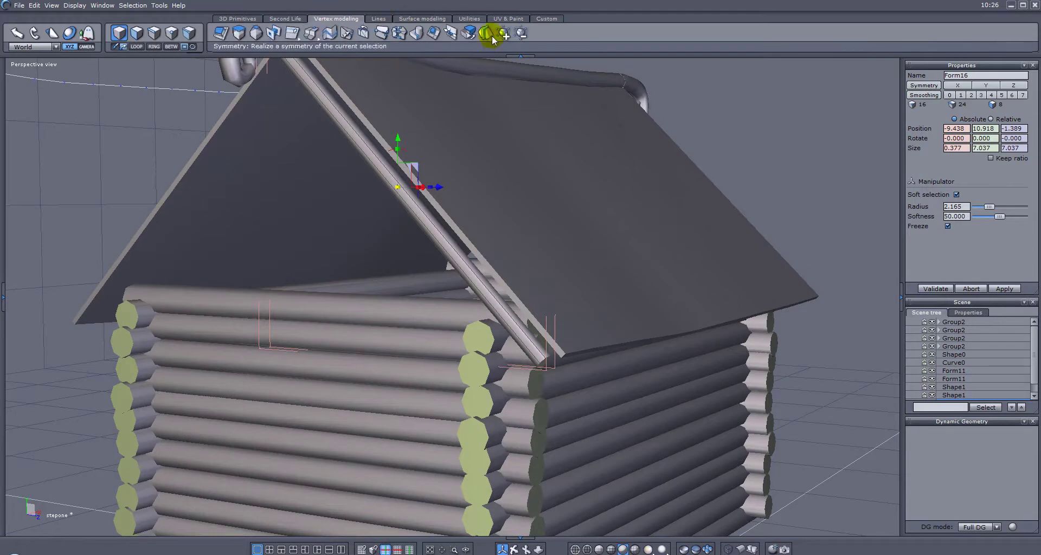
{"action": "left_click", "coordinate": [433, 33]}
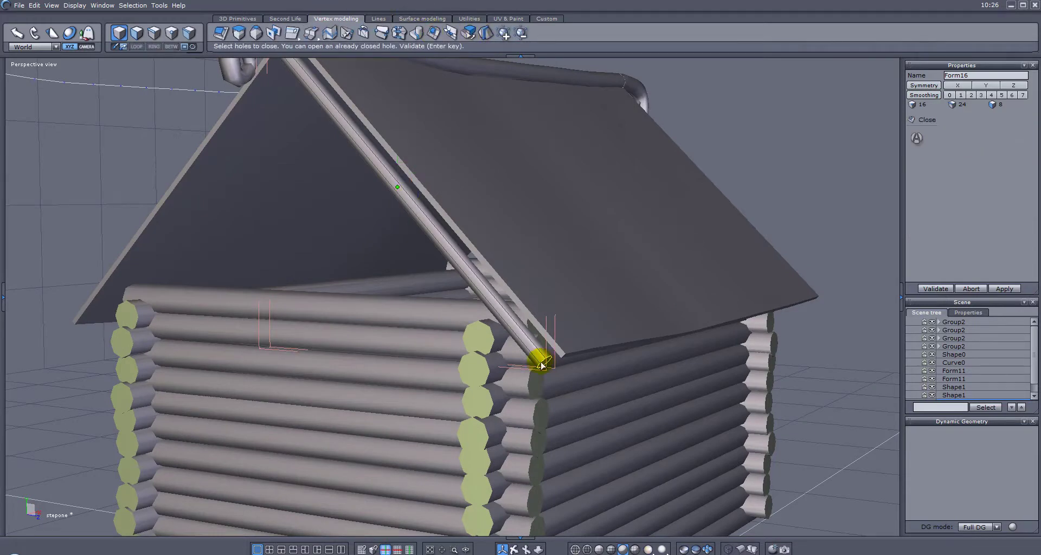
{"action": "middle_click_drag", "start_coordinate": [391, 149], "coordinate": [647, 287]}
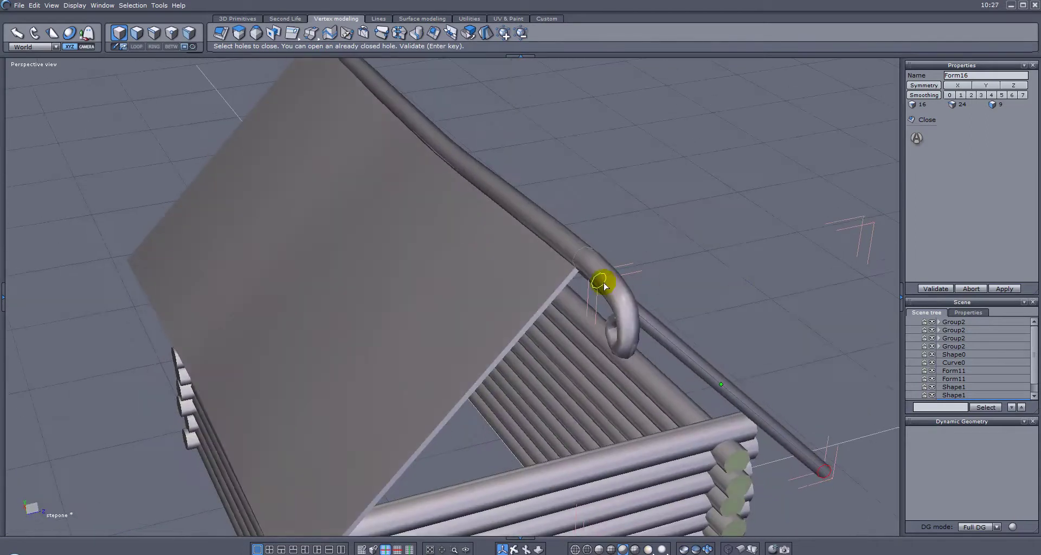
{"action": "middle_click_drag", "start_coordinate": [747, 262], "coordinate": [337, 242]}
{"action": "left_click", "coordinate": [290, 277]}
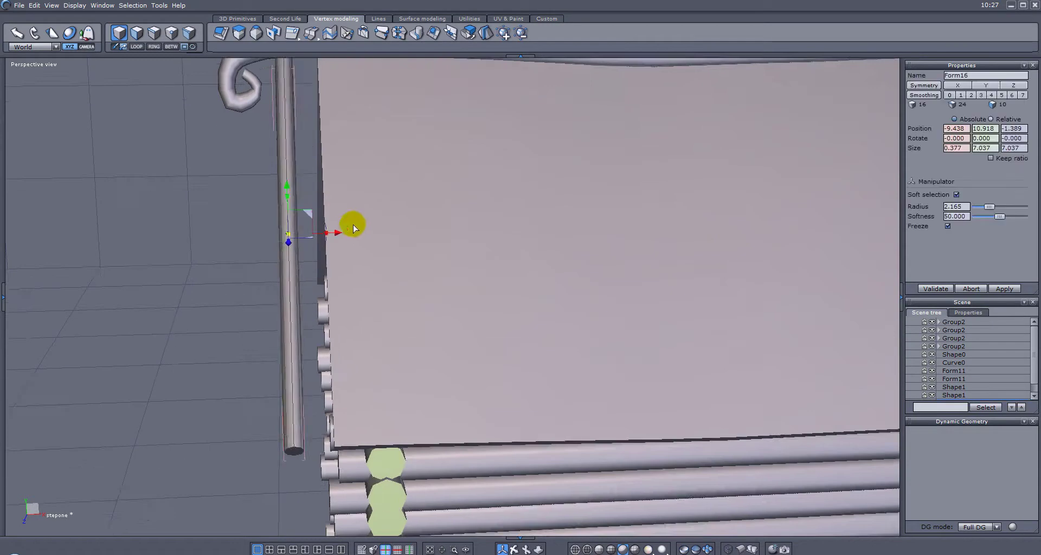
Move the pole against the roof panel's gable edge, at about X -8.67, Y 10.86, Z -1.43
{"action": "left_click_drag", "start_coordinate": [343, 233], "coordinate": [379, 232]}
{"action": "middle_click_drag", "start_coordinate": [379, 228], "coordinate": [621, 302]}
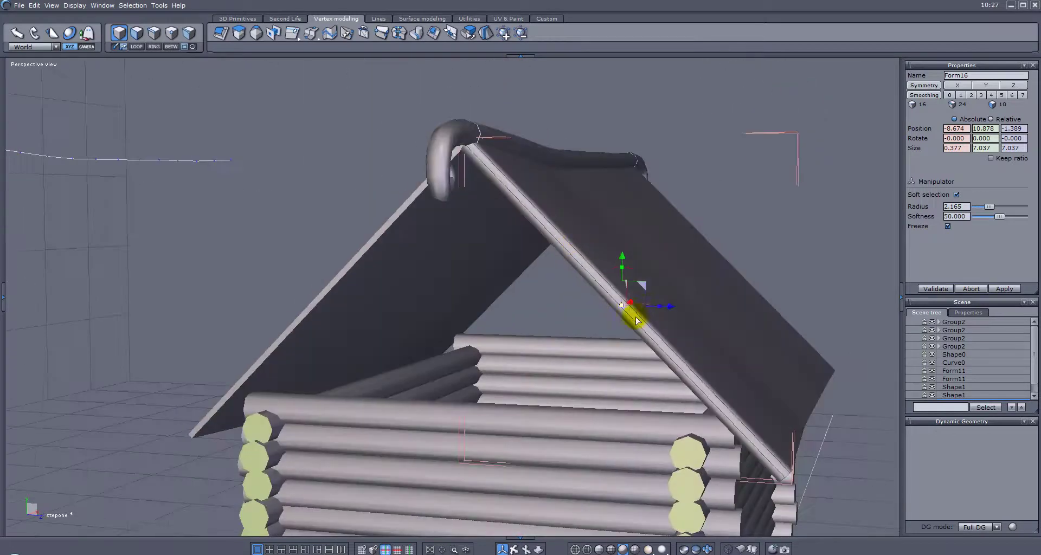
{"action": "left_click_drag", "start_coordinate": [643, 288], "coordinate": [641, 287]}
{"action": "left_click", "coordinate": [41, 48]}
{"action": "left_click", "coordinate": [45, 61]}
{"action": "middle_click_drag", "start_coordinate": [685, 332], "coordinate": [734, 317]}
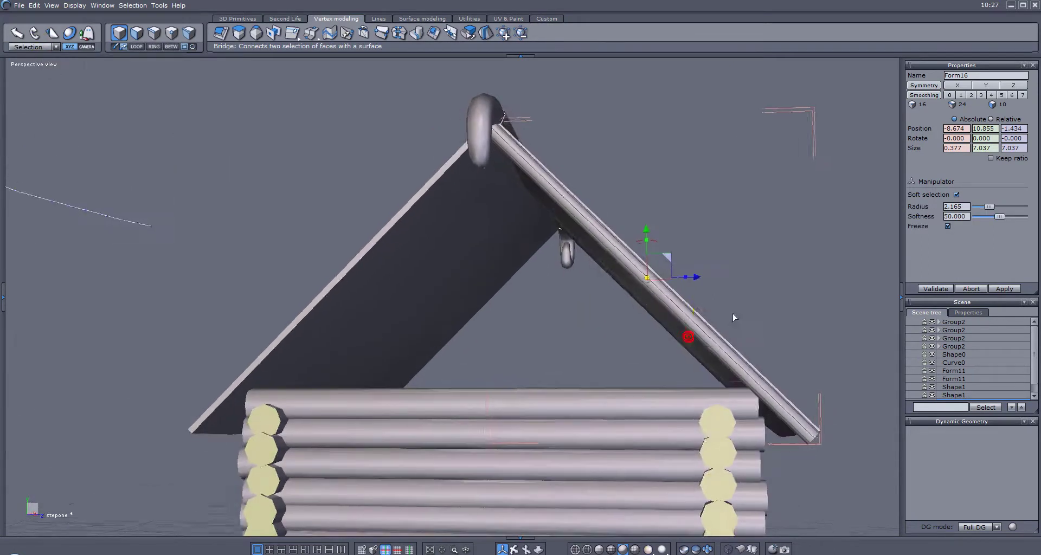
{"action": "left_click", "coordinate": [21, 47]}
{"action": "left_click", "coordinate": [45, 64]}
Shift the pole up along the gable edge to about Y 10.92, Z -1.30, so it covers the panel's side
{"action": "mouse_move", "coordinate": [477, 227]}
{"action": "middle_mouse_down"}
{"action": "mouse_move", "coordinate": [521, 163]}
{"action": "mouse_move", "coordinate": [507, 221]}
{"action": "mouse_move", "coordinate": [484, 245]}
{"action": "middle_mouse_up"}
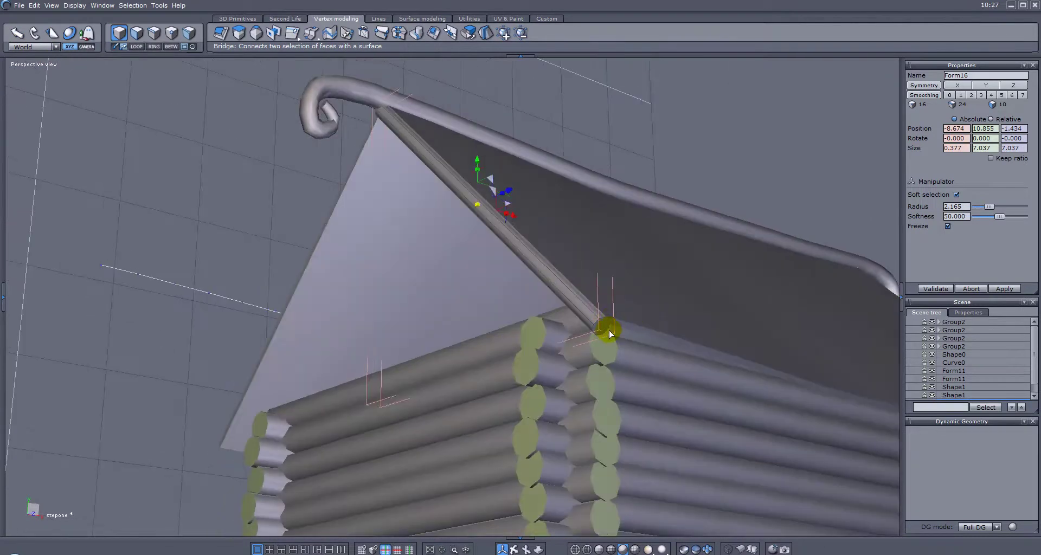
{"action": "middle_click_drag", "start_coordinate": [644, 350], "coordinate": [728, 282]}
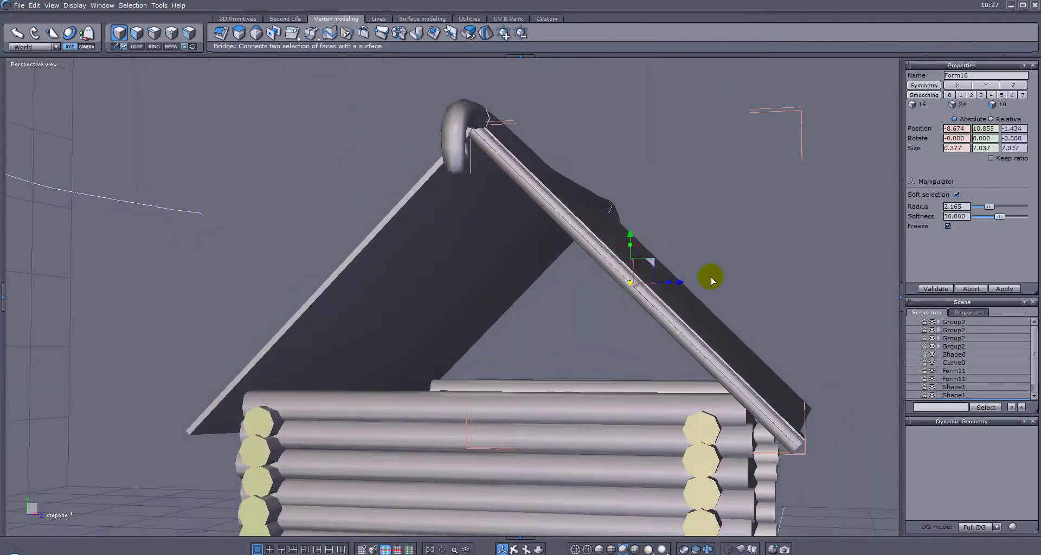
{"action": "left_click_drag", "start_coordinate": [655, 261], "coordinate": [661, 257]}
{"action": "middle_click_drag", "start_coordinate": [680, 253], "coordinate": [351, 196]}
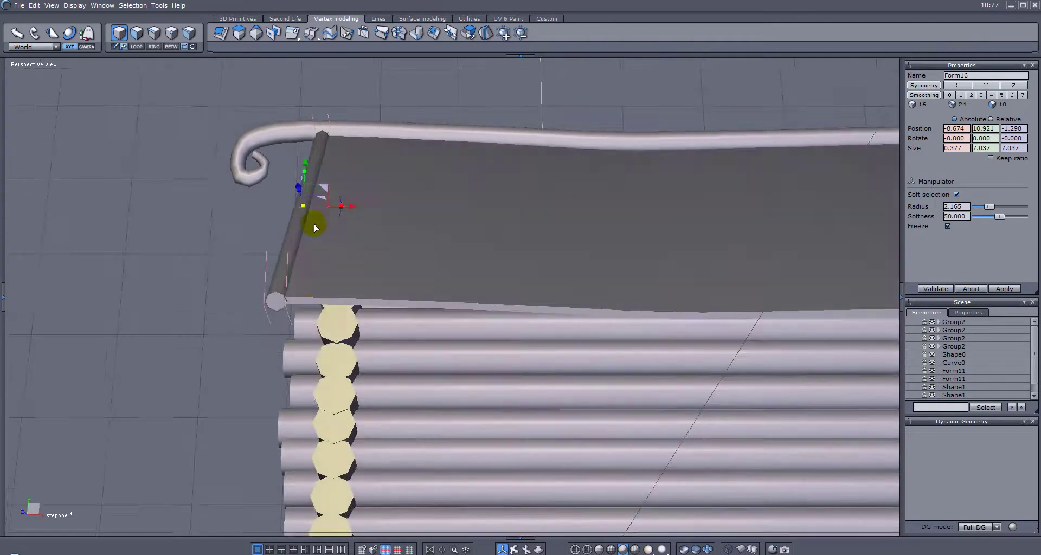
{"action": "middle_click_drag", "start_coordinate": [251, 250], "coordinate": [547, 294]}
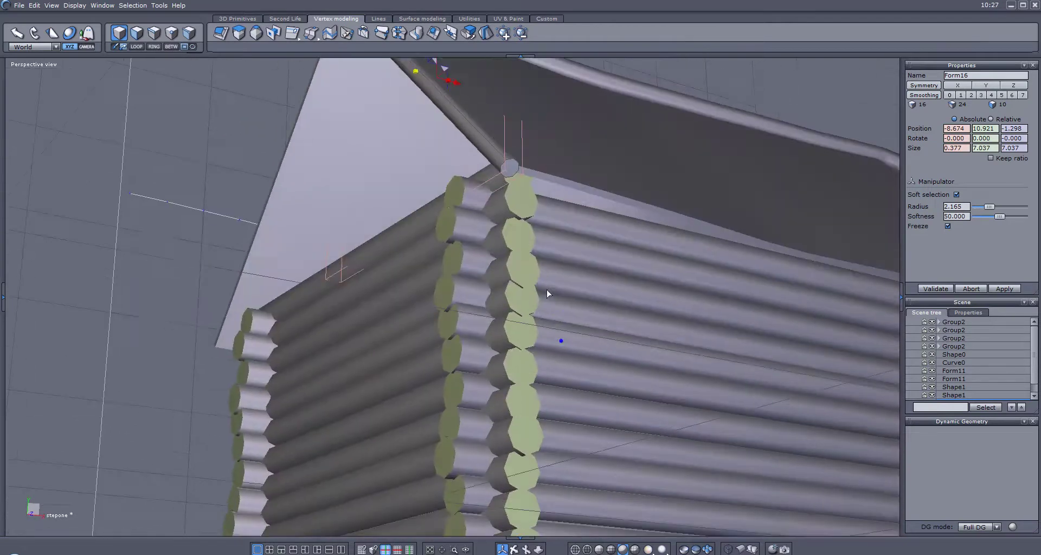
Extrude the pole's lower end face slightly outward, to about Y 7.24, Z 2.38, and undo the unwanted change to it
{"action": "left_click", "coordinate": [137, 33]}
{"action": "left_click", "coordinate": [465, 148]}
{"action": "left_click", "coordinate": [511, 173]}
{"action": "middle_click_drag", "start_coordinate": [511, 174], "coordinate": [555, 241]}
{"action": "left_click_drag", "start_coordinate": [499, 217], "coordinate": [460, 195]}
{"action": "key", "text": "ctrl+z"}
Shrink the extruded end of the pole to a sharp point with soft selection turned off, and deselect it
{"action": "scroll", "coordinate": [544, 199], "scroll_direction": "up", "scroll_amount": 3}
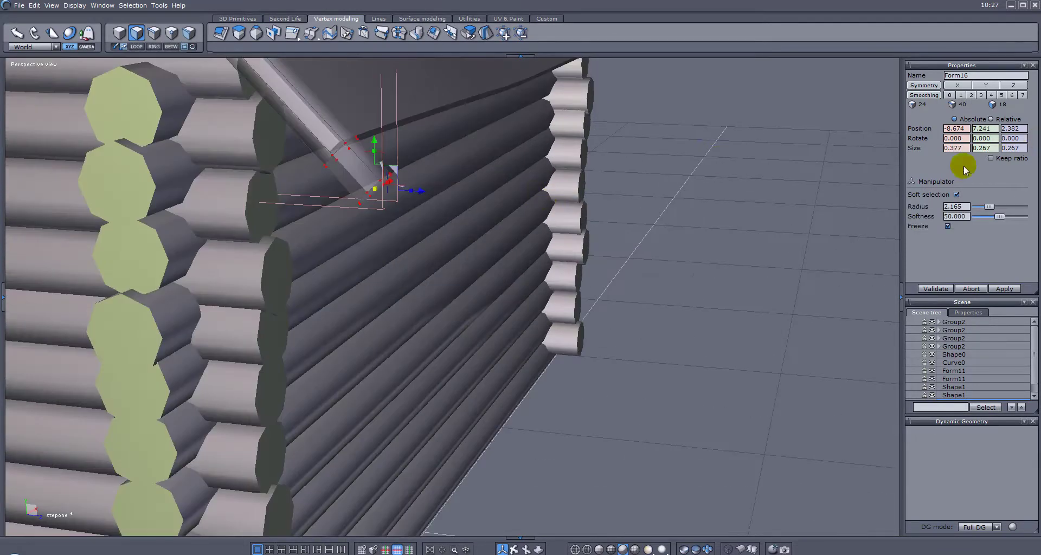
{"action": "left_click_drag", "start_coordinate": [387, 194], "coordinate": [202, 176]}
{"action": "key", "text": "Escape"}
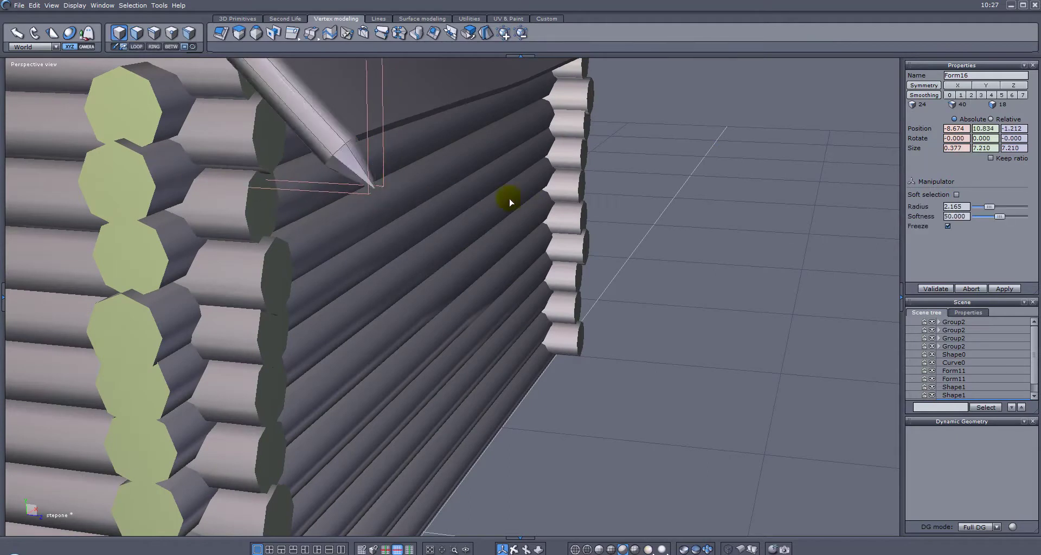
{"action": "scroll", "coordinate": [512, 201], "scroll_direction": "down", "scroll_amount": 4}
{"action": "key", "text": "Escape"}
Examine the pole's pointed tip and its fit along the roof edge from several sides
{"action": "right_click_drag", "start_coordinate": [560, 197], "coordinate": [492, 141]}
{"action": "scroll", "coordinate": [406, 138], "scroll_direction": "up", "scroll_amount": 4}
{"action": "middle_click_drag", "start_coordinate": [493, 141], "coordinate": [547, 232]}
{"action": "right_click_drag", "start_coordinate": [546, 233], "coordinate": [308, 224]}
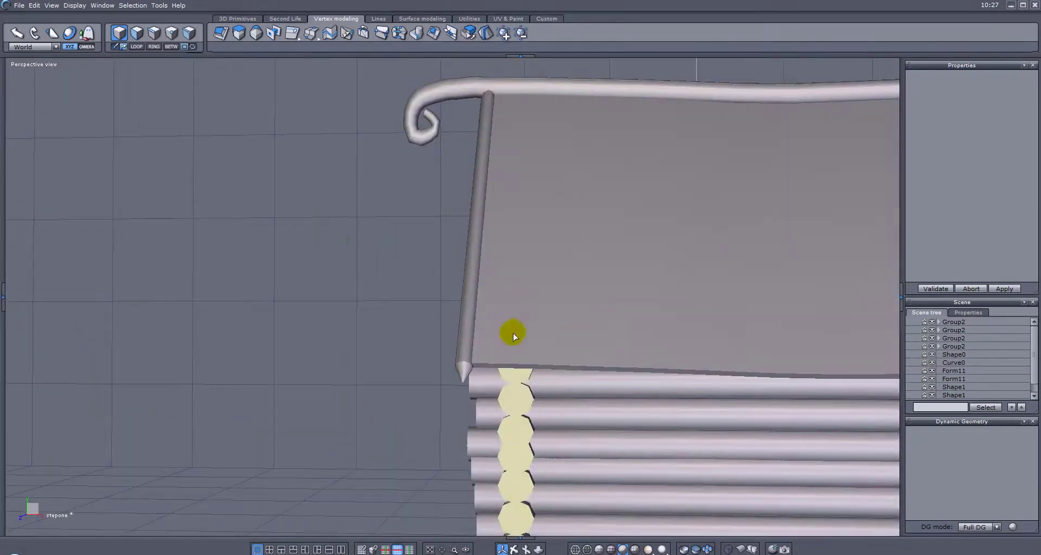
{"action": "right_click_drag", "start_coordinate": [359, 307], "coordinate": [564, 336]}
{"action": "scroll", "coordinate": [519, 363], "scroll_direction": "up", "scroll_amount": 3}
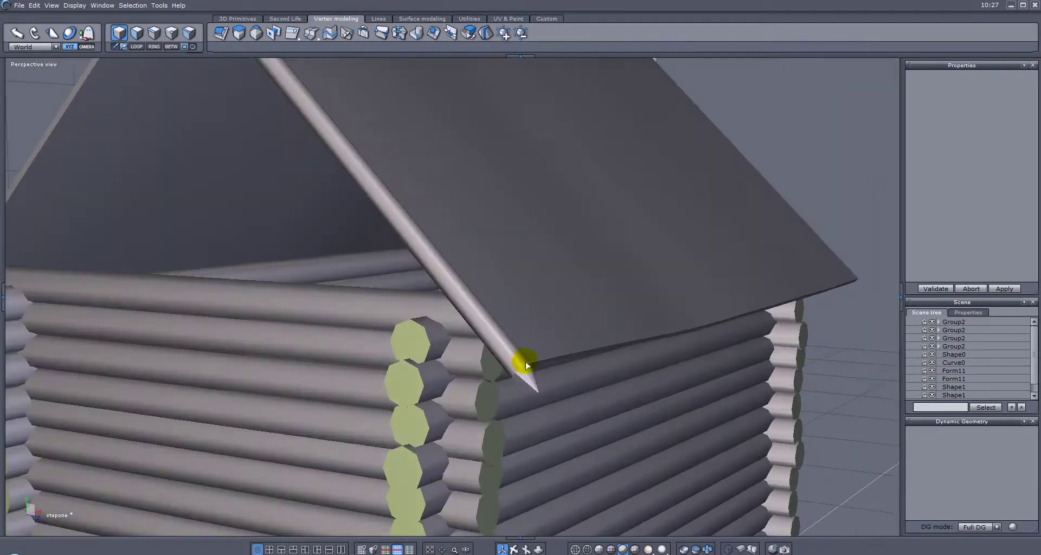
{"action": "middle_click_drag", "start_coordinate": [539, 349], "coordinate": [534, 260]}
{"action": "right_click_drag", "start_coordinate": [535, 262], "coordinate": [578, 248]}
{"action": "middle_click_drag", "start_coordinate": [565, 235], "coordinate": [564, 287]}
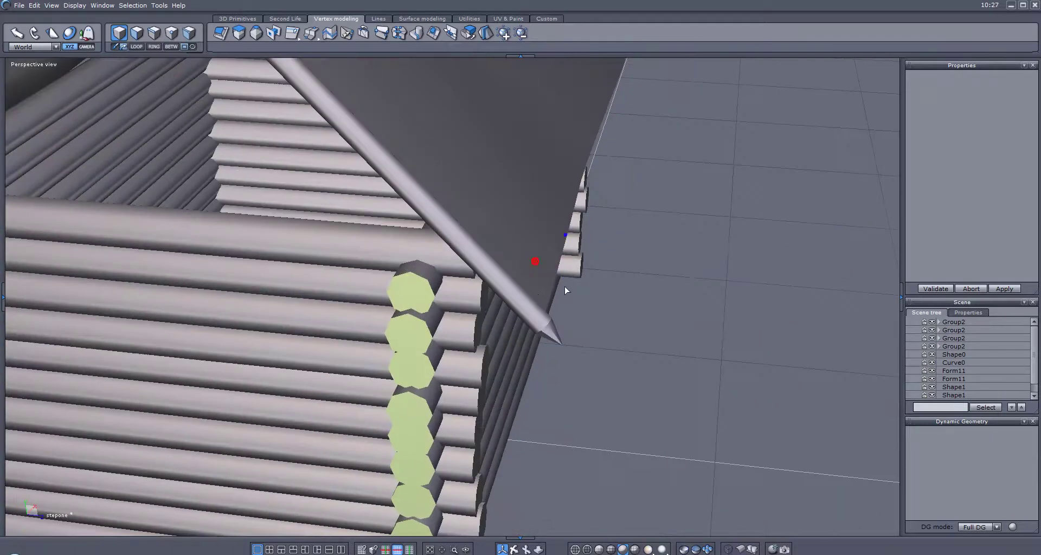
Cut three additional edge rings around the pole just above its pointed tip
{"action": "left_click", "coordinate": [531, 304]}
{"action": "right_click_drag", "start_coordinate": [679, 289], "coordinate": [531, 78]}
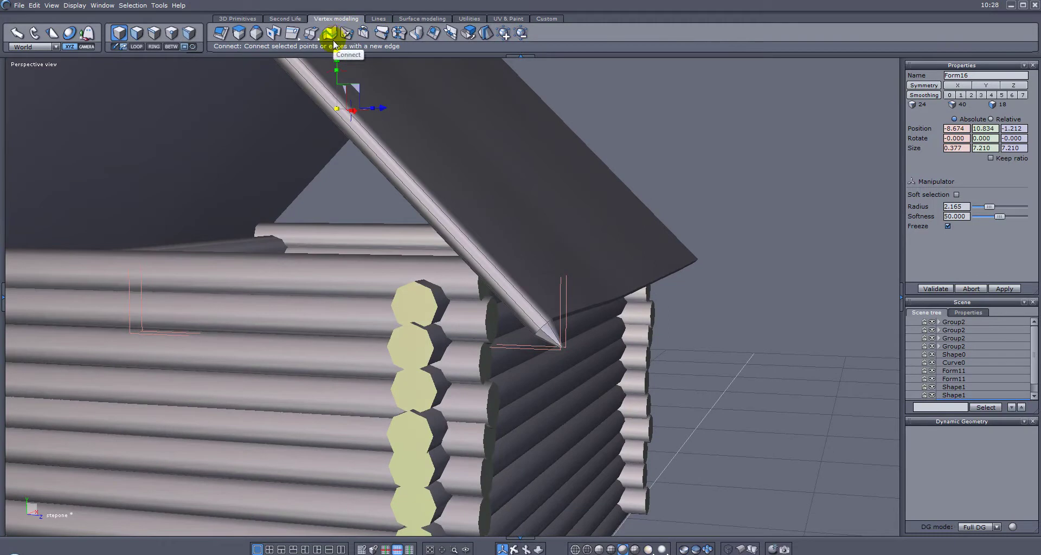
{"action": "left_click", "coordinate": [309, 35]}
{"action": "left_click", "coordinate": [313, 93]}
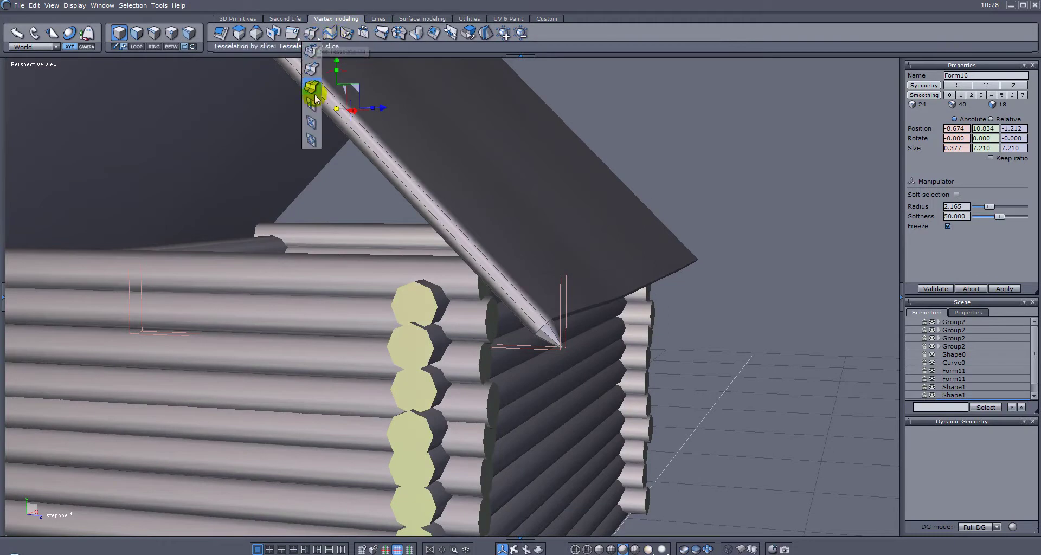
{"action": "left_click", "coordinate": [527, 316]}
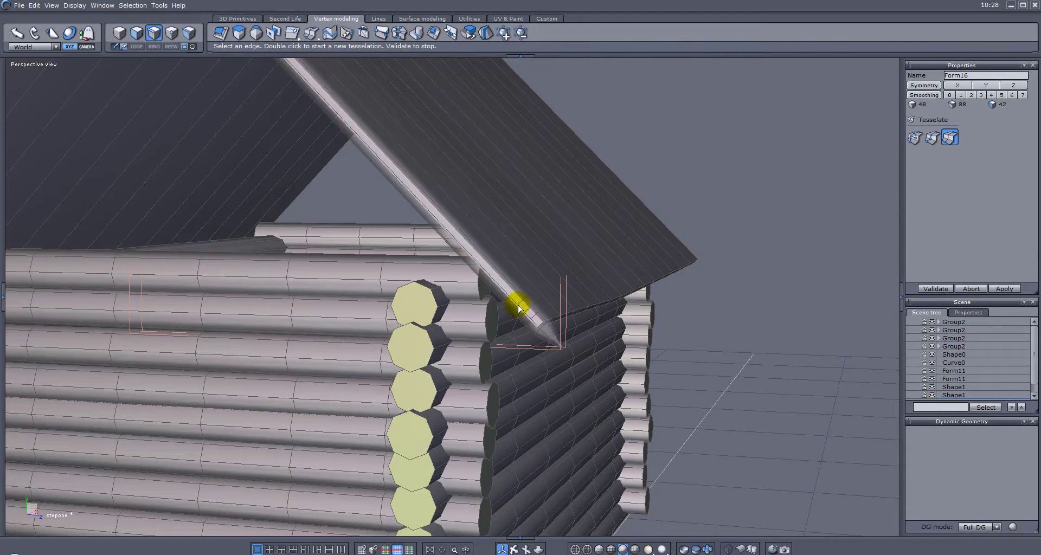
{"action": "key", "text": "Escape"}
Enlarge one of the new edge rings near the tip to about 0.56 wide, forming a bulge, and deselect it
{"action": "left_click", "coordinate": [152, 36]}
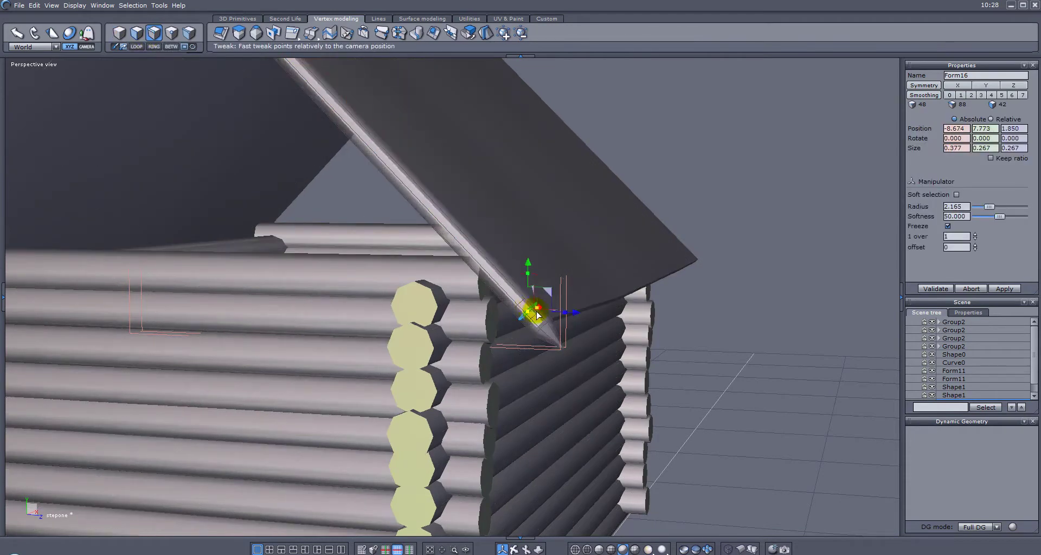
{"action": "scroll", "coordinate": [537, 315], "scroll_direction": "up", "scroll_amount": 2}
{"action": "left_click_drag", "start_coordinate": [524, 314], "coordinate": [588, 298]}
{"action": "middle_click_drag", "start_coordinate": [665, 320], "coordinate": [593, 358]}
{"action": "key", "text": "Escape"}
{"action": "scroll", "coordinate": [463, 321], "scroll_direction": "down", "scroll_amount": 5}
Copy the pole rotated by 180° and place the copy along the opposite roof panel's gable edge, at about Z -8.32
{"action": "middle_click_drag", "start_coordinate": [482, 334], "coordinate": [620, 345]}
{"action": "left_click_drag", "start_coordinate": [614, 336], "coordinate": [547, 315]}
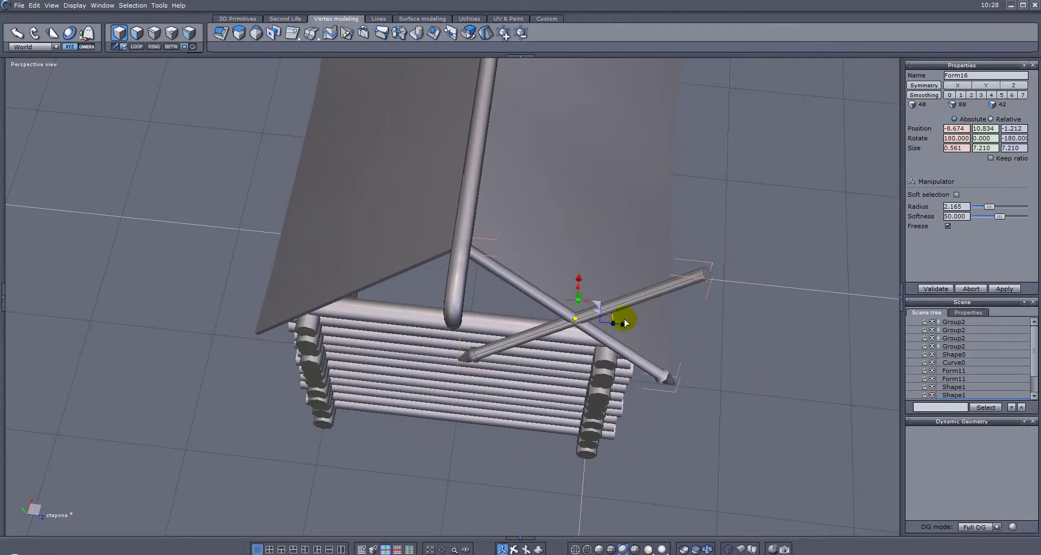
{"action": "left_click_drag", "start_coordinate": [623, 328], "coordinate": [390, 309]}
{"action": "middle_click_drag", "start_coordinate": [390, 309], "coordinate": [318, 374]}
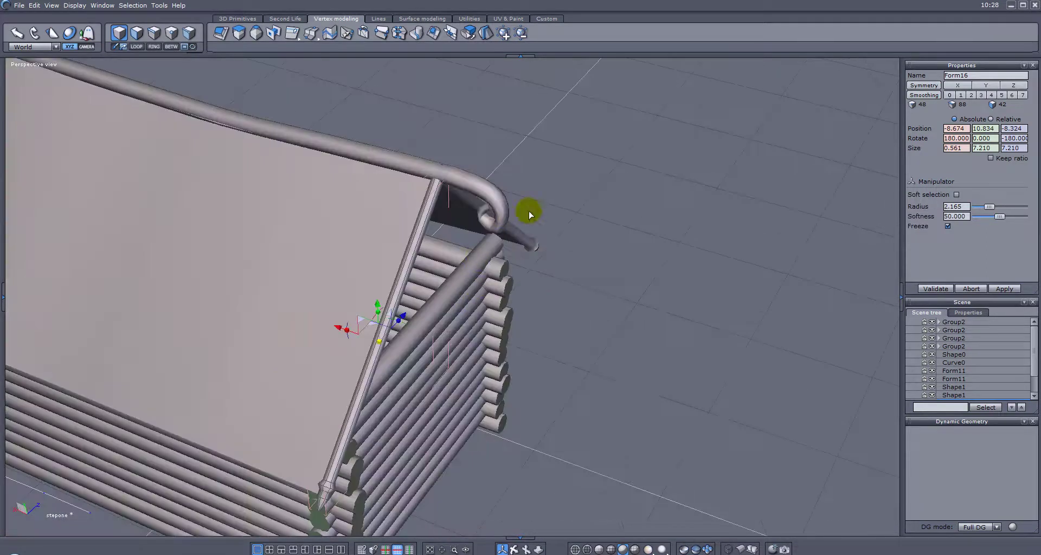
Copy both gable poles together to the opposite end of the roof, align them with its edges, and deselect them
{"action": "left_click", "coordinate": [524, 239], "text": "shift"}
{"action": "scroll", "coordinate": [273, 264], "scroll_direction": "down", "scroll_amount": 5}
{"action": "middle_click_drag", "start_coordinate": [318, 272], "coordinate": [623, 234]}
{"action": "left_click_drag", "start_coordinate": [633, 208], "coordinate": [300, 242], "text": "ctrl"}
{"action": "middle_click_drag", "start_coordinate": [300, 242], "coordinate": [706, 138]}
{"action": "middle_click_drag", "start_coordinate": [375, 177], "coordinate": [604, 179]}
{"action": "left_click", "coordinate": [603, 179]}
{"action": "middle_click_drag", "start_coordinate": [356, 278], "coordinate": [502, 246]}
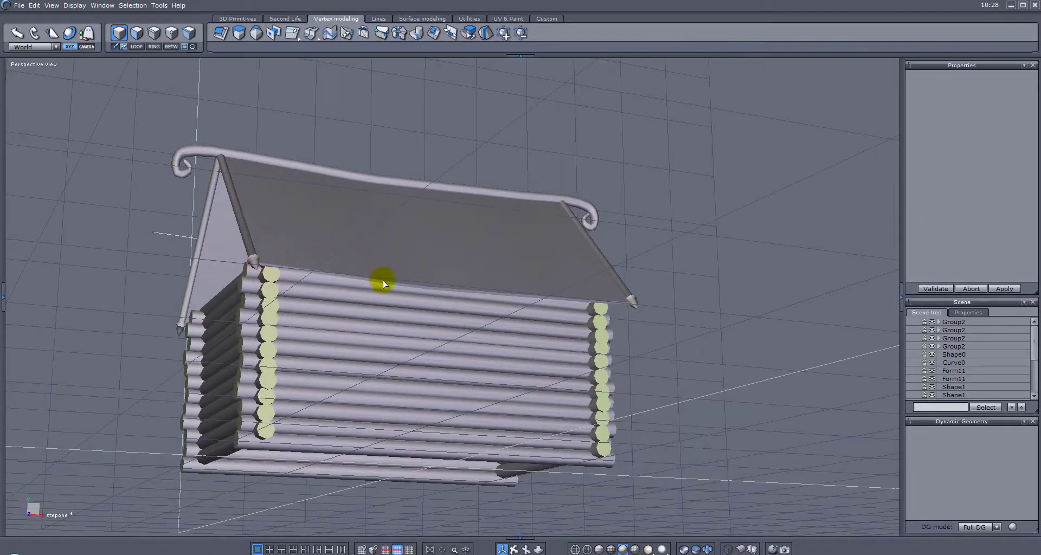
{"action": "middle_click_drag", "start_coordinate": [324, 289], "coordinate": [327, 244]}
{"action": "middle_click_drag", "start_coordinate": [418, 179], "coordinate": [706, 298]}
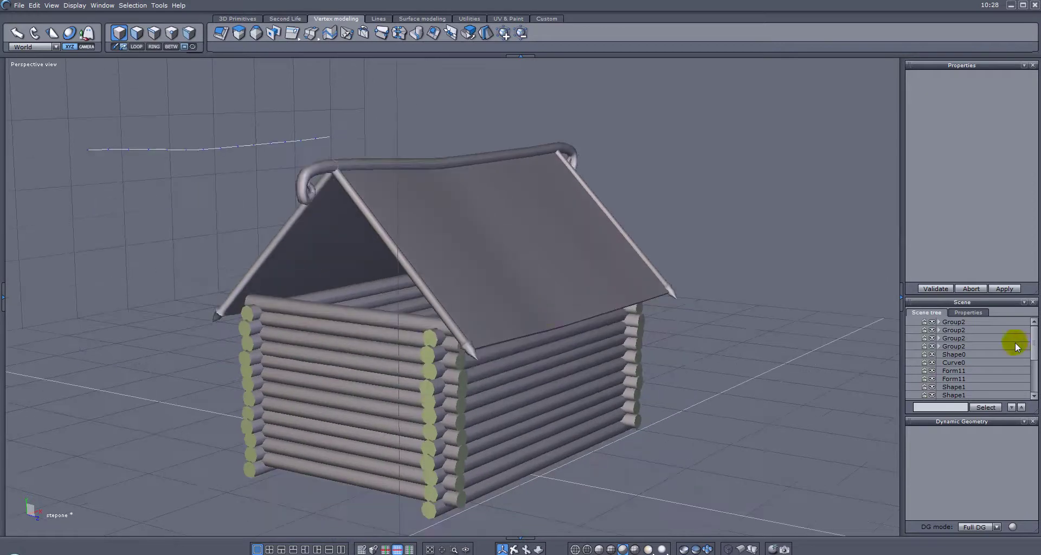
Group the two poles that trim both gable ends of the front roof panel
{"action": "left_click_drag", "start_coordinate": [1037, 338], "coordinate": [1037, 402]}
{"action": "left_click", "coordinate": [969, 396]}
{"action": "left_click", "coordinate": [969, 373], "text": "shift"}
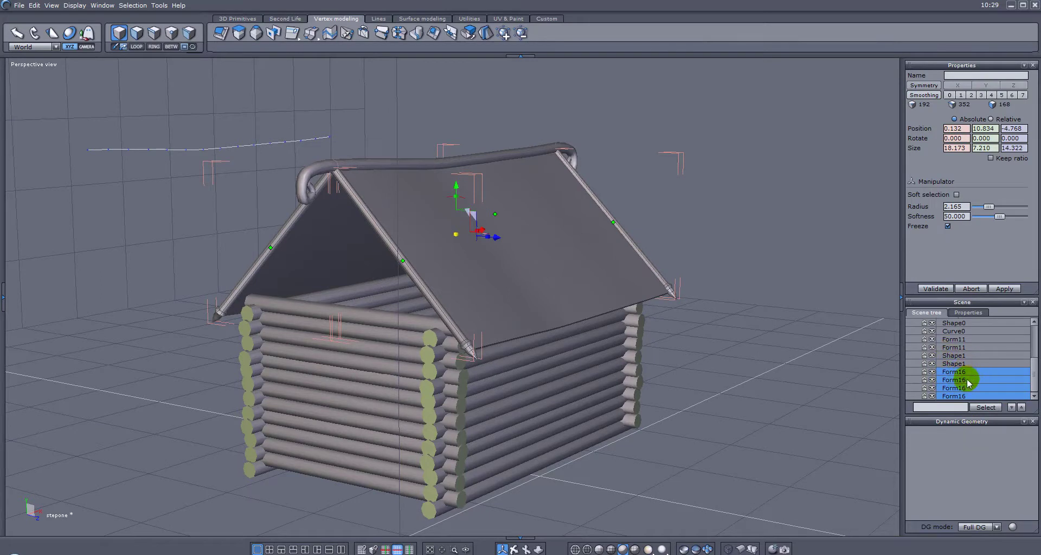
{"action": "middle_click_drag", "start_coordinate": [728, 271], "coordinate": [560, 167]}
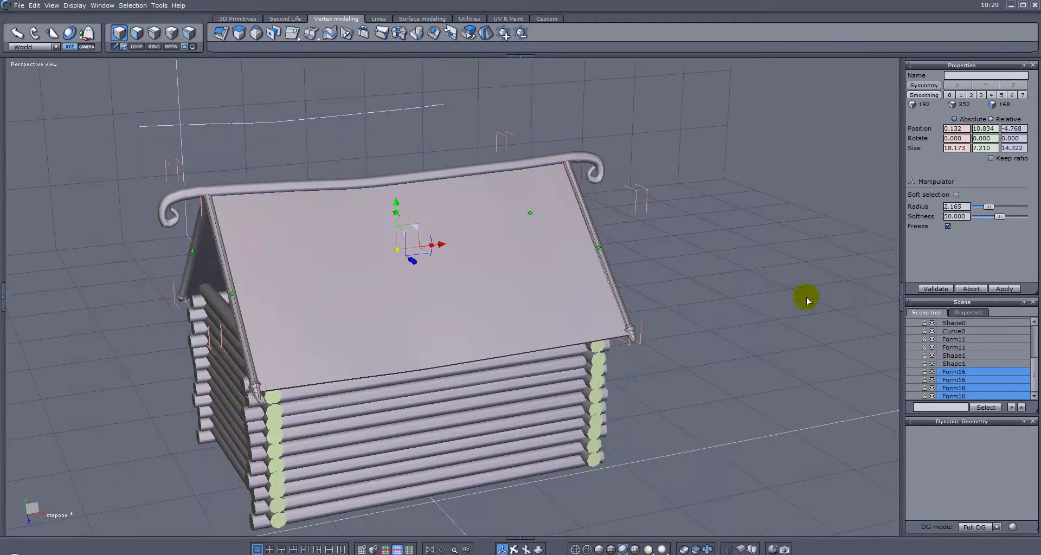
{"action": "left_click", "coordinate": [968, 371]}
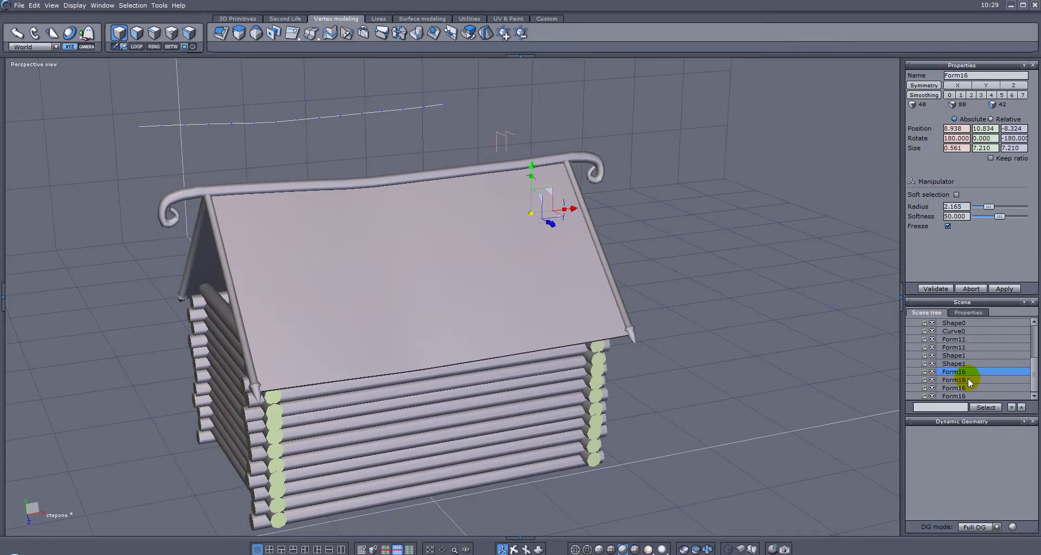
{"action": "left_click", "coordinate": [970, 380], "text": "shift"}
{"action": "middle_click_drag", "start_coordinate": [409, 352], "coordinate": [354, 373]}
{"action": "left_click", "coordinate": [641, 258]}
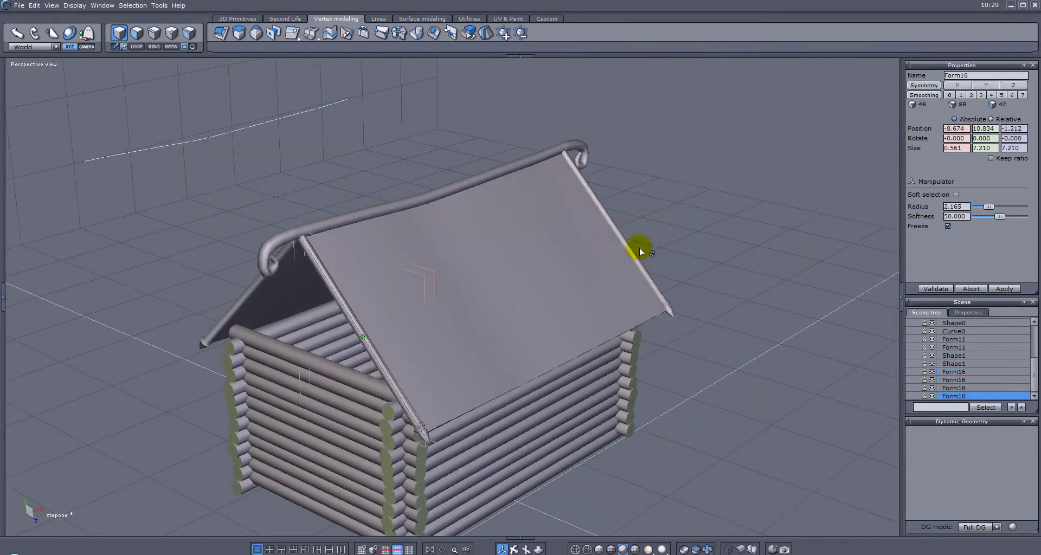
{"action": "left_click", "coordinate": [636, 253], "text": "shift"}
{"action": "key", "text": "ctrl+g"}
{"action": "middle_click_drag", "start_coordinate": [214, 255], "coordinate": [679, 277]}
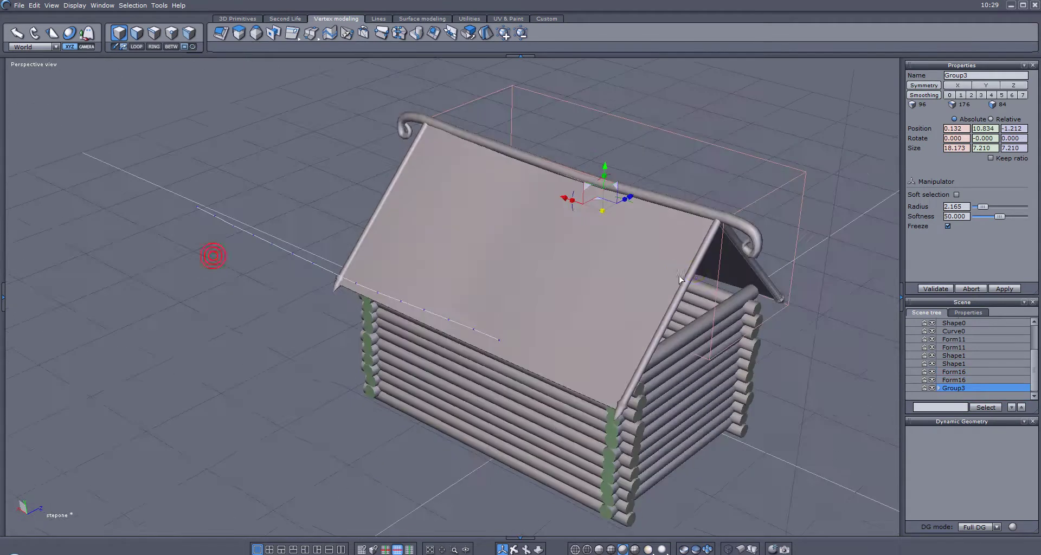
Group the two remaining gable poles along the rear roof panel
{"action": "left_click", "coordinate": [688, 275]}
{"action": "left_click", "coordinate": [384, 198], "text": "shift"}
{"action": "key", "text": "ctrl+g"}
Rename the front roof panel as r1 and the rear roof panel as r2
{"action": "middle_click_drag", "start_coordinate": [800, 325], "coordinate": [383, 293]}
{"action": "left_click", "coordinate": [544, 258]}
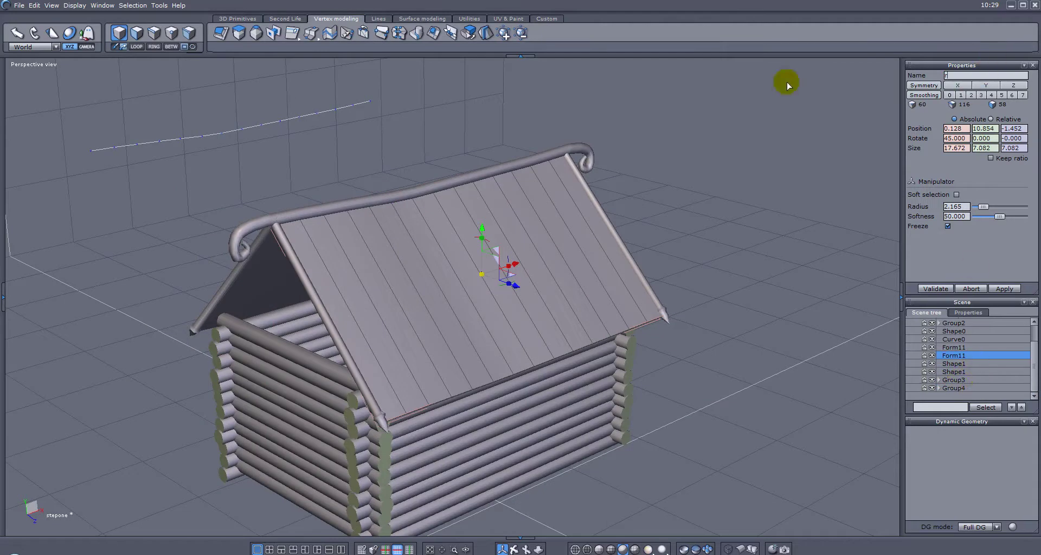
{"action": "middle_click_drag", "start_coordinate": [435, 270], "coordinate": [600, 248]}
{"action": "left_click", "coordinate": [589, 250]}
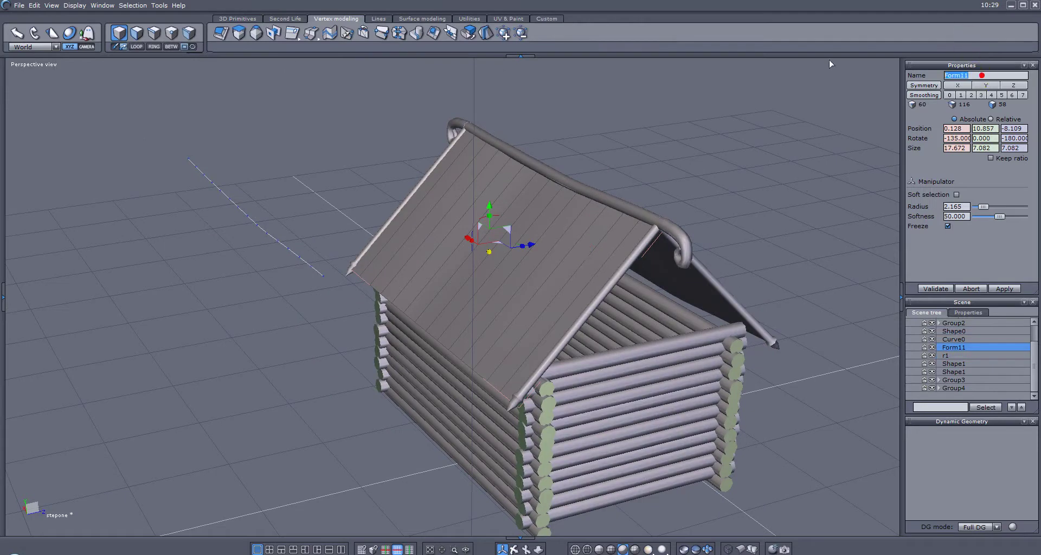
{"action": "mouse_move", "coordinate": [812, 225]}
{"action": "middle_mouse_down"}
{"action": "mouse_move", "coordinate": [767, 246]}
{"action": "mouse_move", "coordinate": [812, 225]}
{"action": "middle_mouse_up"}
{"action": "left_click", "coordinate": [413, 210]}
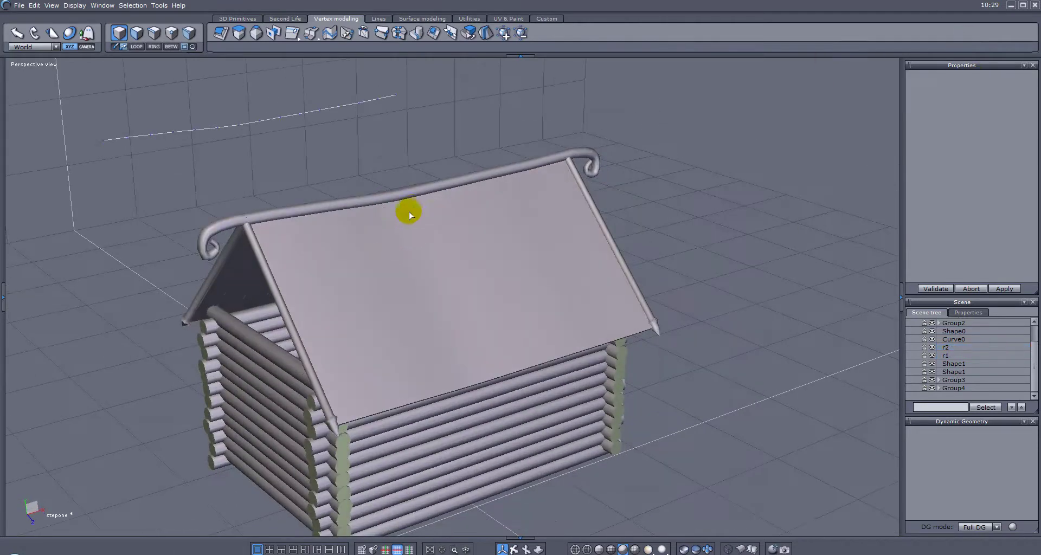
{"action": "middle_click_drag", "start_coordinate": [211, 237], "coordinate": [511, 221]}
{"action": "left_click", "coordinate": [511, 220]}
{"action": "middle_click_drag", "start_coordinate": [743, 179], "coordinate": [478, 141]}
{"action": "middle_click_drag", "start_coordinate": [616, 315], "coordinate": [502, 306]}
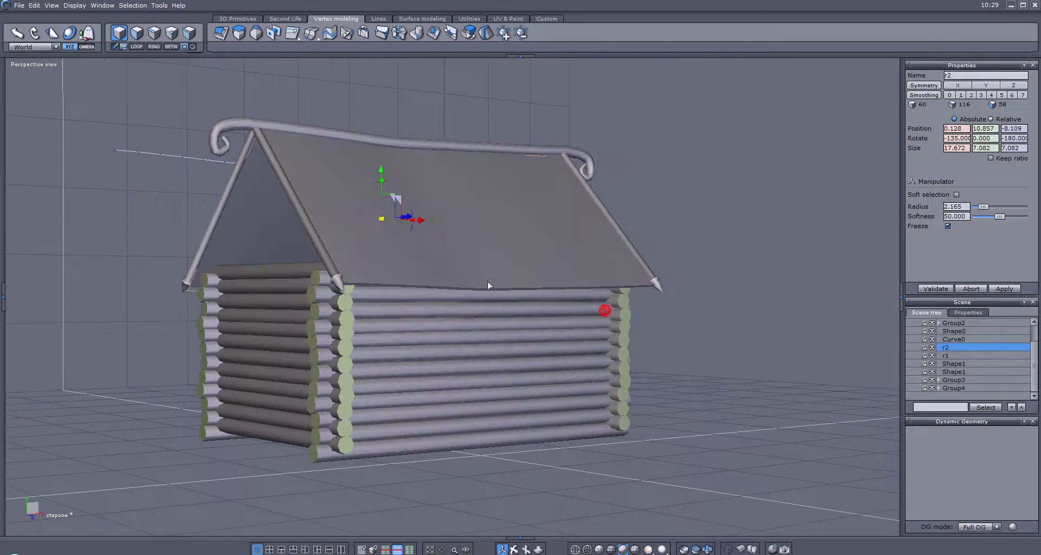
Extract the lower eave edge loop of roof panel r1 as a separate curve
{"action": "middle_click_drag", "start_coordinate": [455, 229], "coordinate": [455, 198]}
{"action": "middle_click_drag", "start_coordinate": [446, 232], "coordinate": [691, 271]}
{"action": "left_click", "coordinate": [662, 300]}
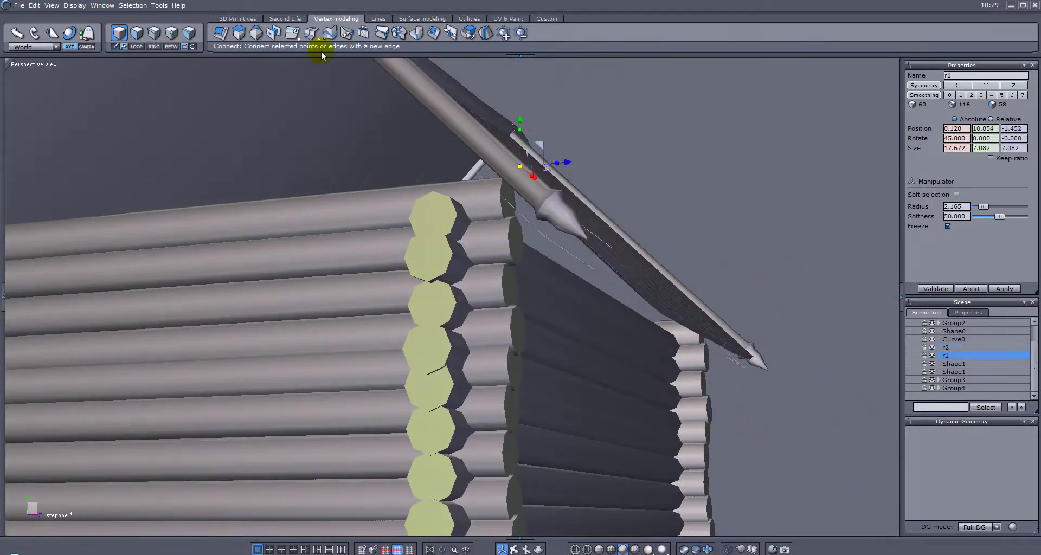
{"action": "left_click", "coordinate": [154, 33]}
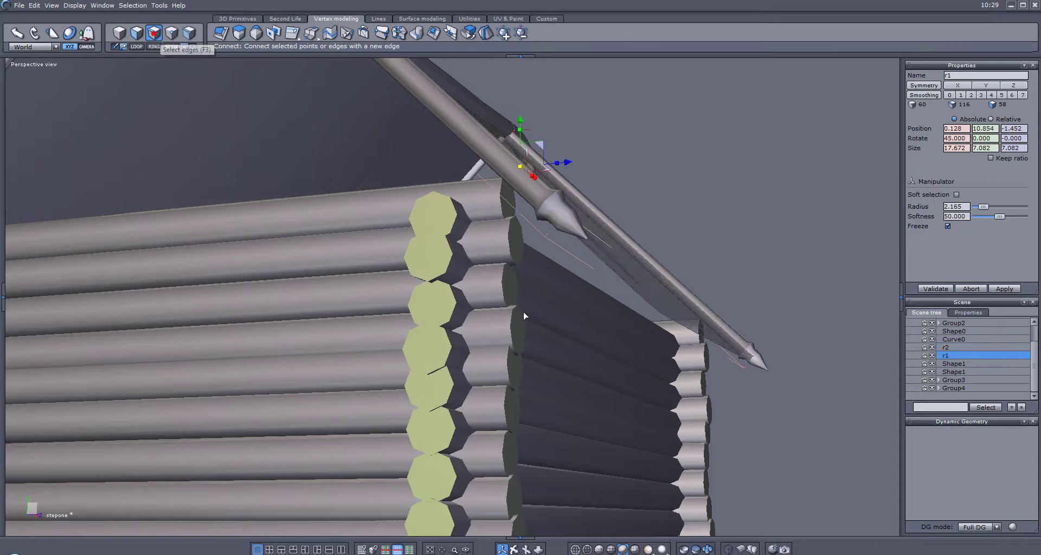
{"action": "double_click", "coordinate": [643, 299]}
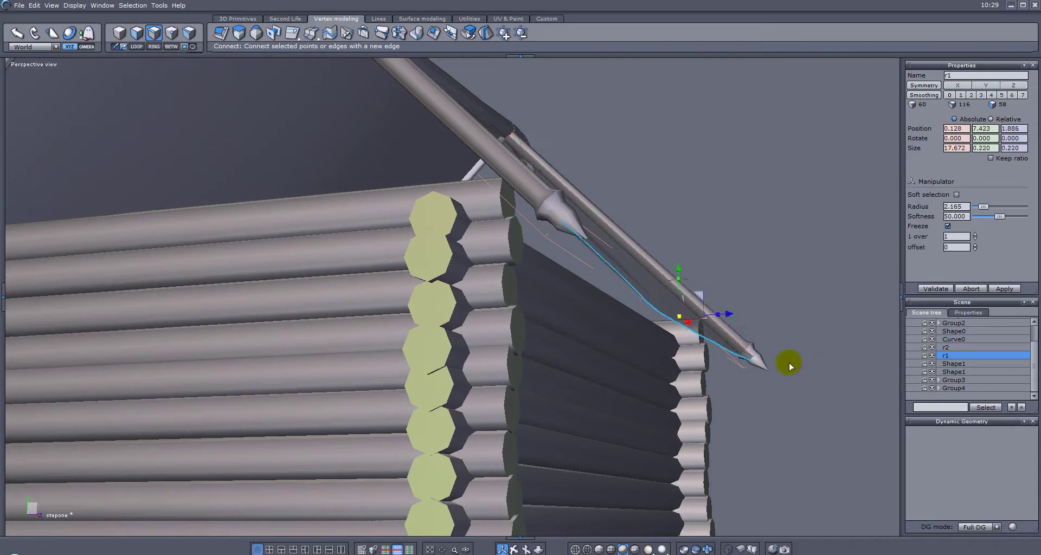
{"action": "middle_click_drag", "start_coordinate": [588, 365], "coordinate": [665, 366]}
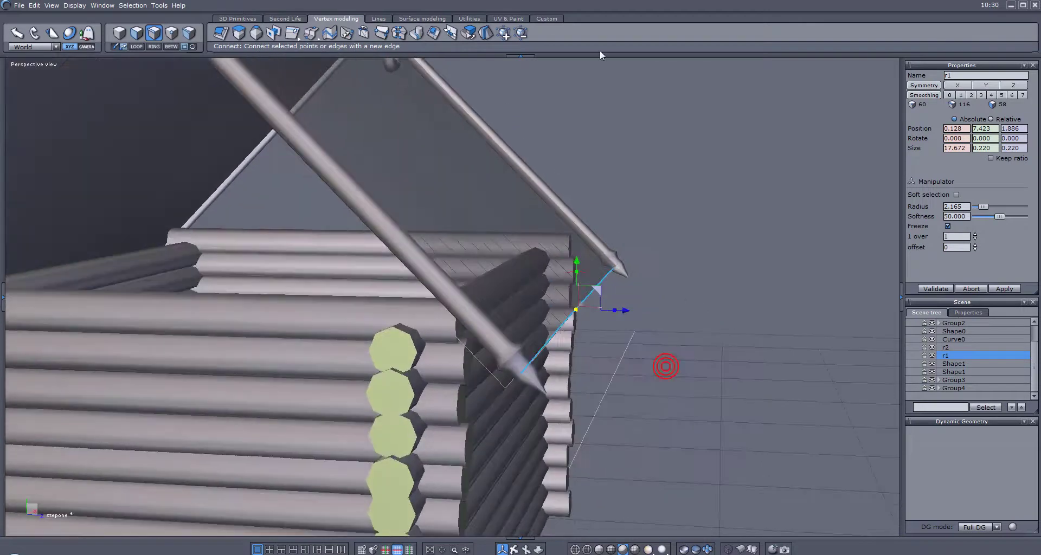
{"action": "left_click", "coordinate": [388, 19]}
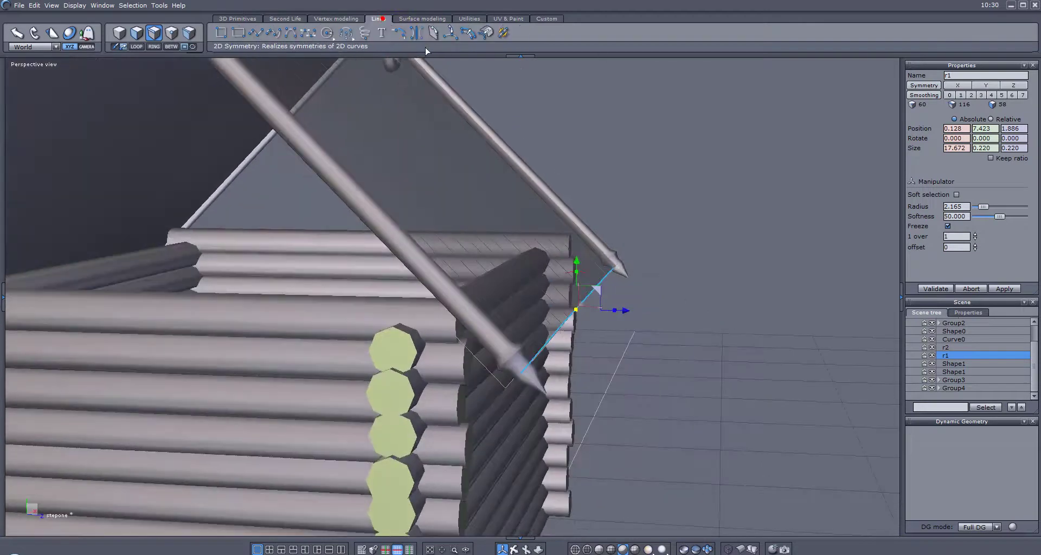
{"action": "left_click", "coordinate": [484, 36]}
Move the extracted eave curve away from the roof to about Z 4.22 and place a copy of it at about Z 6.80
{"action": "left_click_drag", "start_coordinate": [627, 310], "coordinate": [848, 323]}
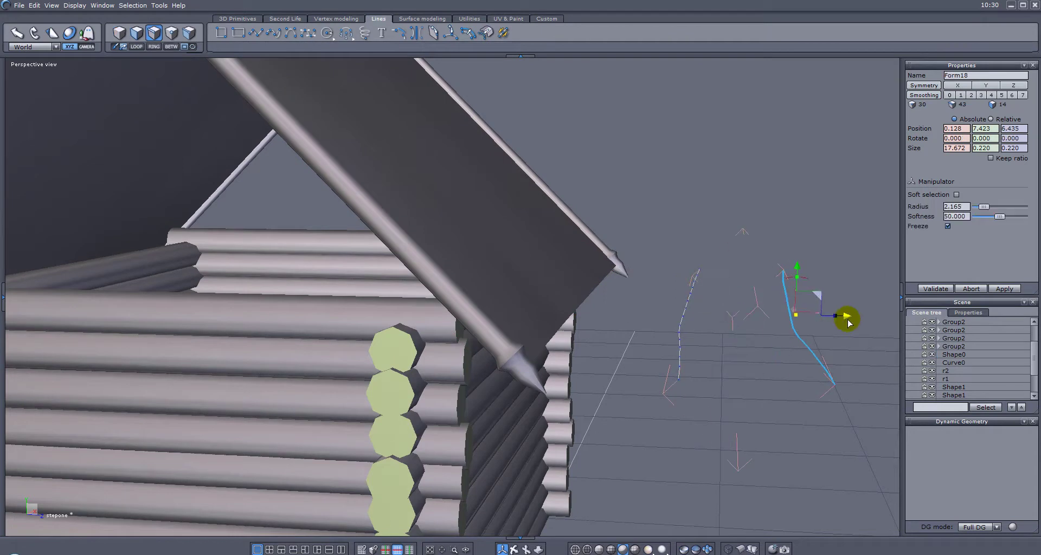
{"action": "right_click_drag", "start_coordinate": [838, 372], "coordinate": [822, 344]}
{"action": "left_click", "coordinate": [822, 344]}
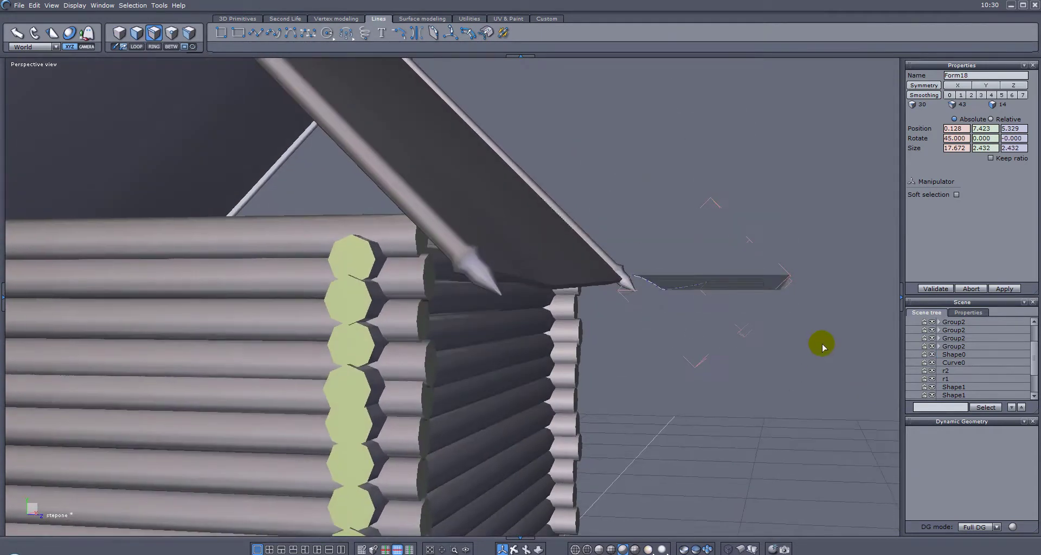
{"action": "key", "text": "ctrl+z"}
{"action": "key", "text": "space"}
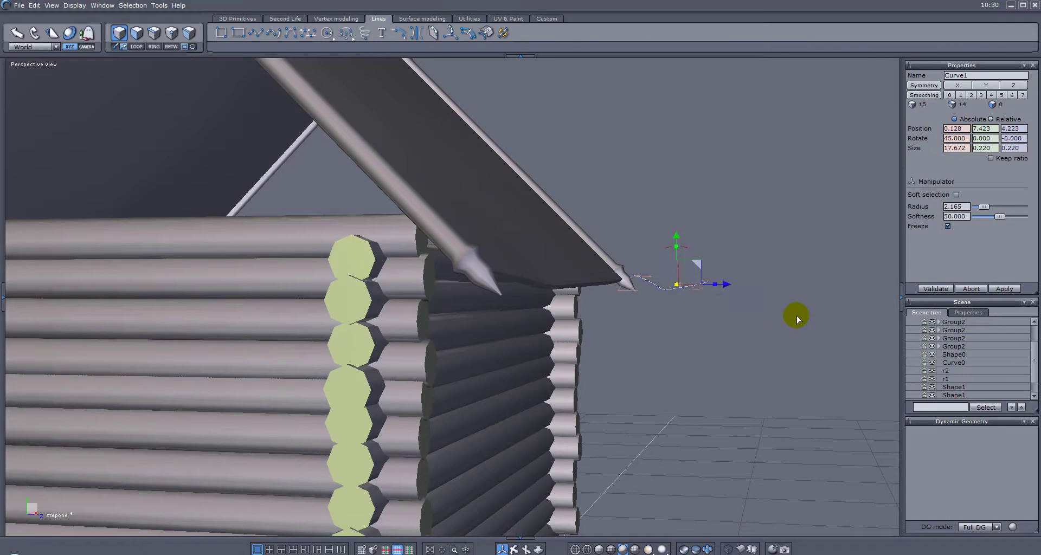
{"action": "middle_click_drag", "start_coordinate": [723, 314], "coordinate": [744, 336]}
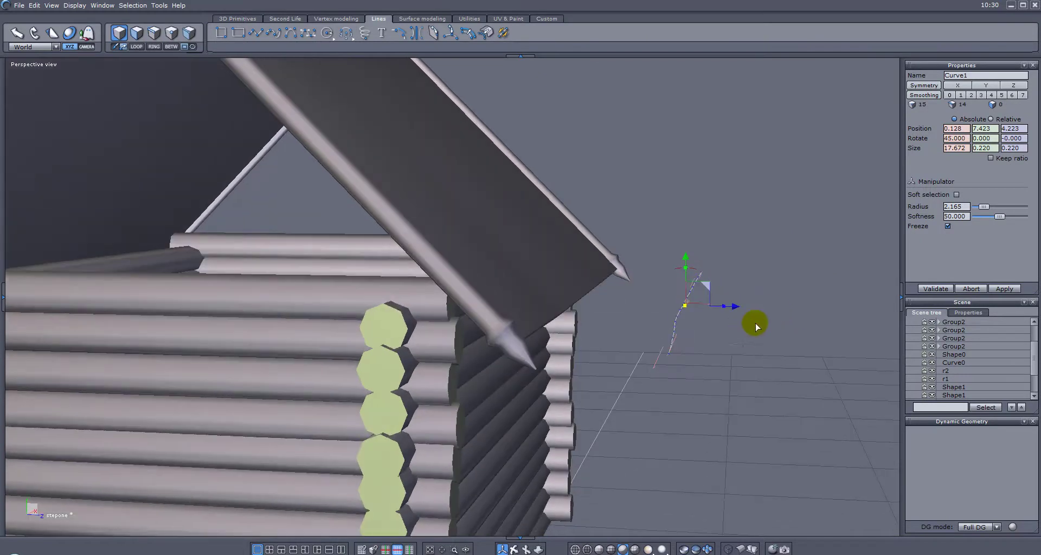
{"action": "left_click_drag", "start_coordinate": [734, 306], "coordinate": [860, 306]}
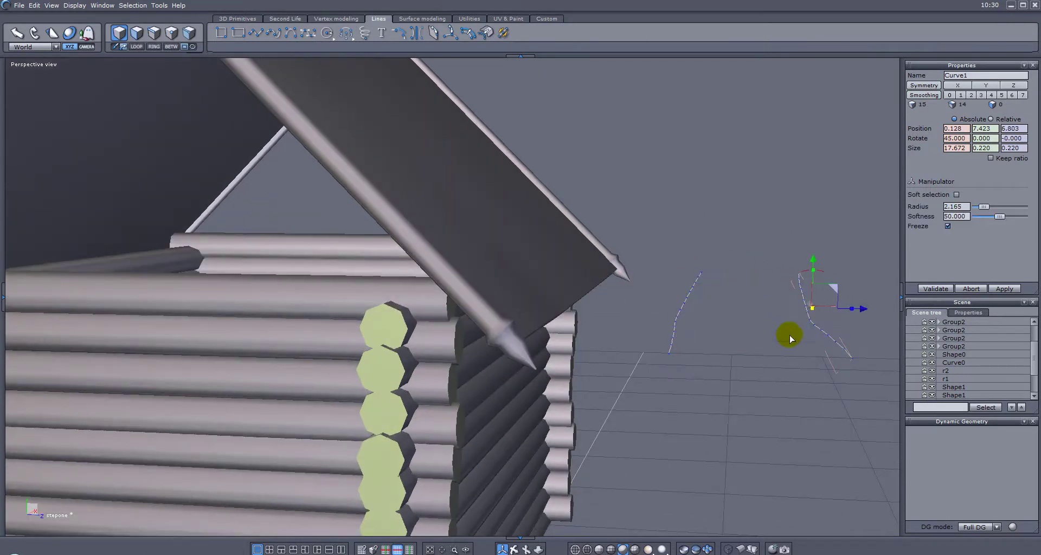
Thicken the eave curve nearer the roof into a tube with value 0.222 and 8 points, and collapse its dynamic geometry
{"action": "left_click", "coordinate": [687, 309]}
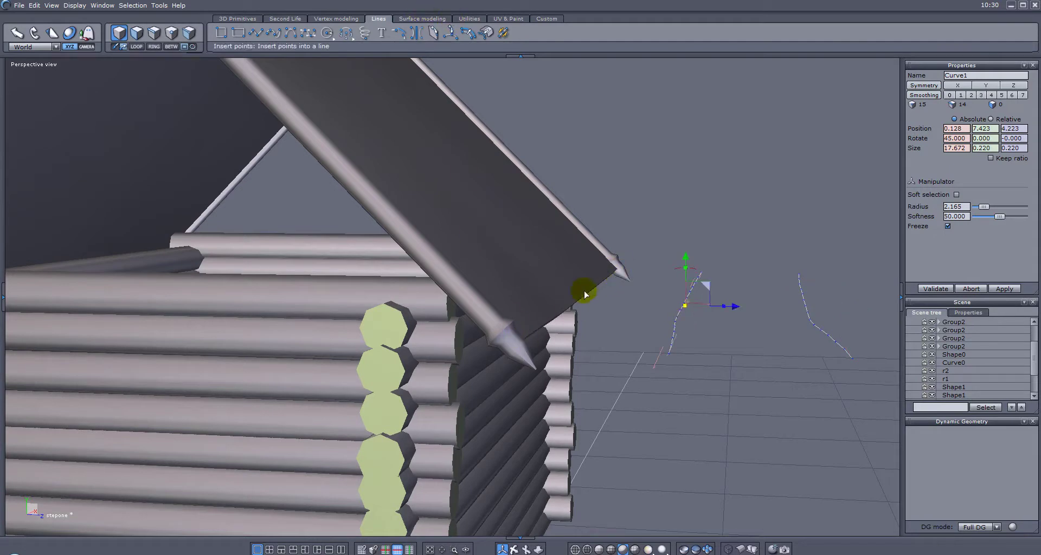
{"action": "left_click", "coordinate": [422, 19]}
{"action": "left_click", "coordinate": [342, 33]}
{"action": "right_click_drag", "start_coordinate": [686, 343], "coordinate": [709, 341]}
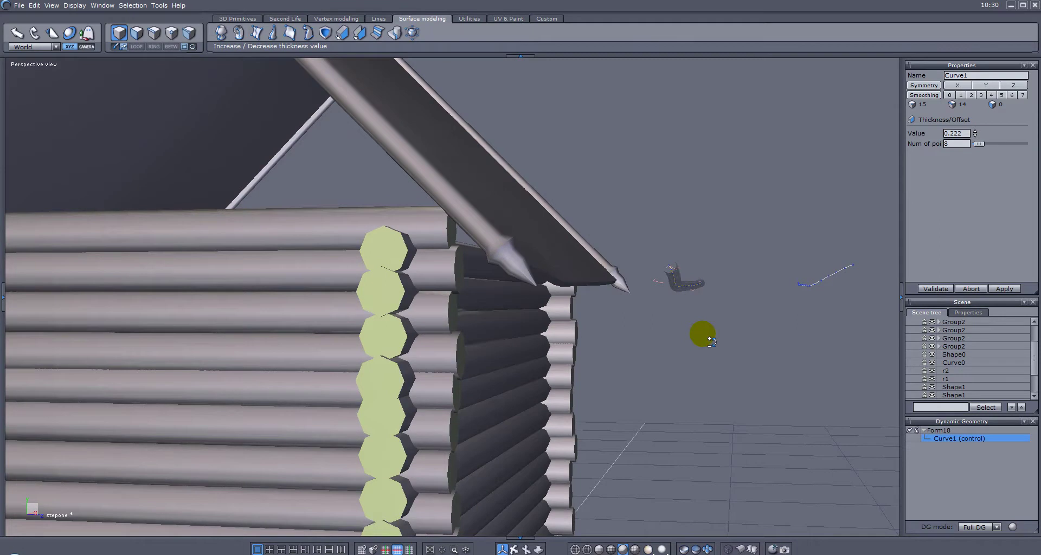
{"action": "right_click_drag", "start_coordinate": [719, 340], "coordinate": [720, 349]}
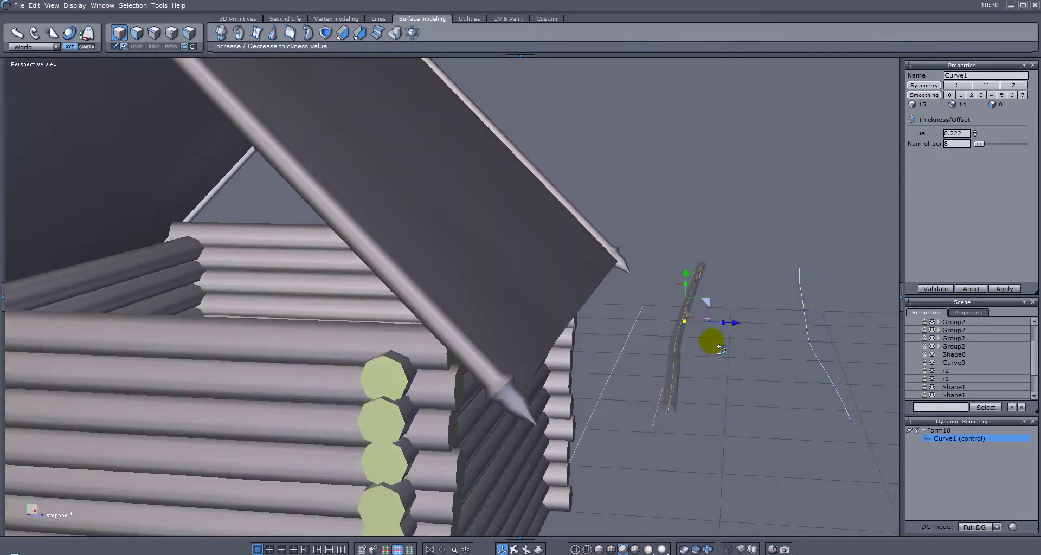
{"action": "right_click", "coordinate": [719, 347]}
{"action": "left_click", "coordinate": [942, 431]}
{"action": "left_click", "coordinate": [909, 431]}
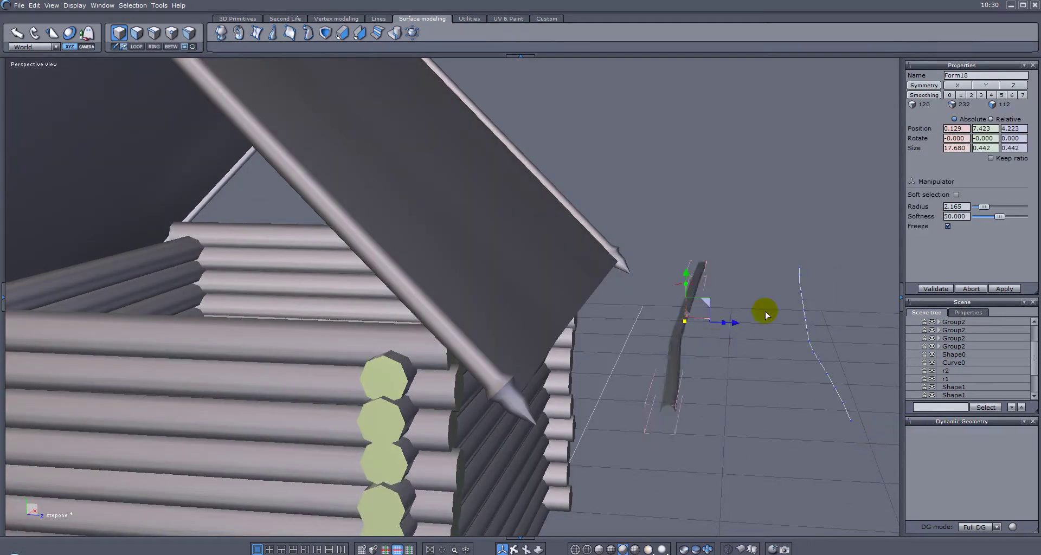
Close the open holes at both ends of the eave tube
{"action": "left_click", "coordinate": [337, 19]}
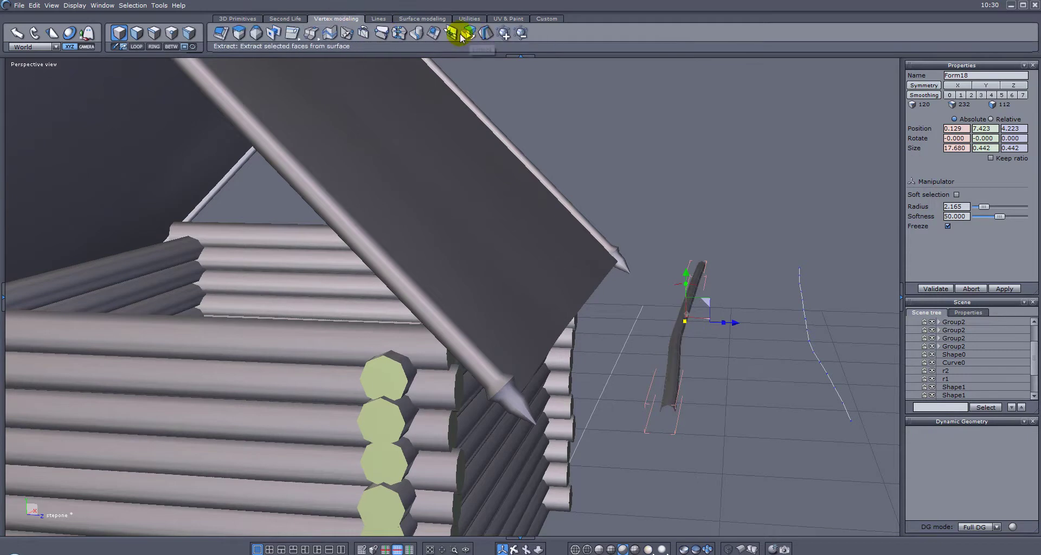
{"action": "left_click", "coordinate": [435, 32]}
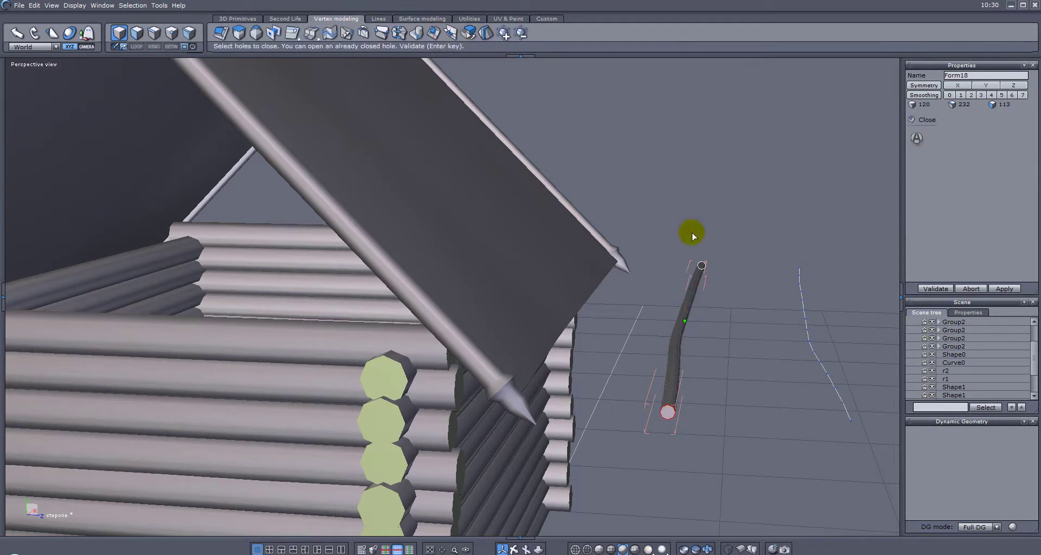
{"action": "right_click", "coordinate": [770, 323]}
Move the eave tube back against the lower edge of roof panel r1, at about Y 7.42 and Z 1.93
{"action": "middle_click_drag", "start_coordinate": [767, 318], "coordinate": [678, 311]}
{"action": "left_click", "coordinate": [696, 278]}
{"action": "left_click_drag", "start_coordinate": [743, 269], "coordinate": [641, 282]}
{"action": "middle_click_drag", "start_coordinate": [641, 281], "coordinate": [719, 231]}
{"action": "middle_click_drag", "start_coordinate": [488, 216], "coordinate": [487, 228]}
{"action": "left_click_drag", "start_coordinate": [470, 227], "coordinate": [471, 226]}
{"action": "middle_click_drag", "start_coordinate": [472, 226], "coordinate": [577, 265]}
{"action": "left_click_drag", "start_coordinate": [596, 265], "coordinate": [706, 234]}
{"action": "middle_click_drag", "start_coordinate": [706, 234], "coordinate": [679, 248]}
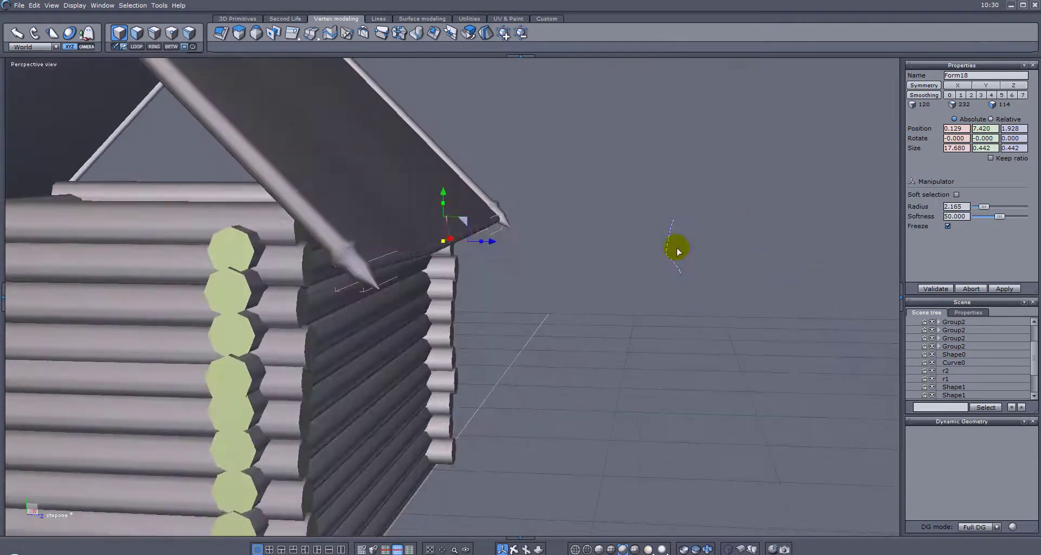
Create a vertical cylinder beside the cabin's front corner, about 0.58 in diameter and 1.89 long, with 8 points per section and 8 sections
{"action": "middle_click_drag", "start_coordinate": [748, 270], "coordinate": [536, 253]}
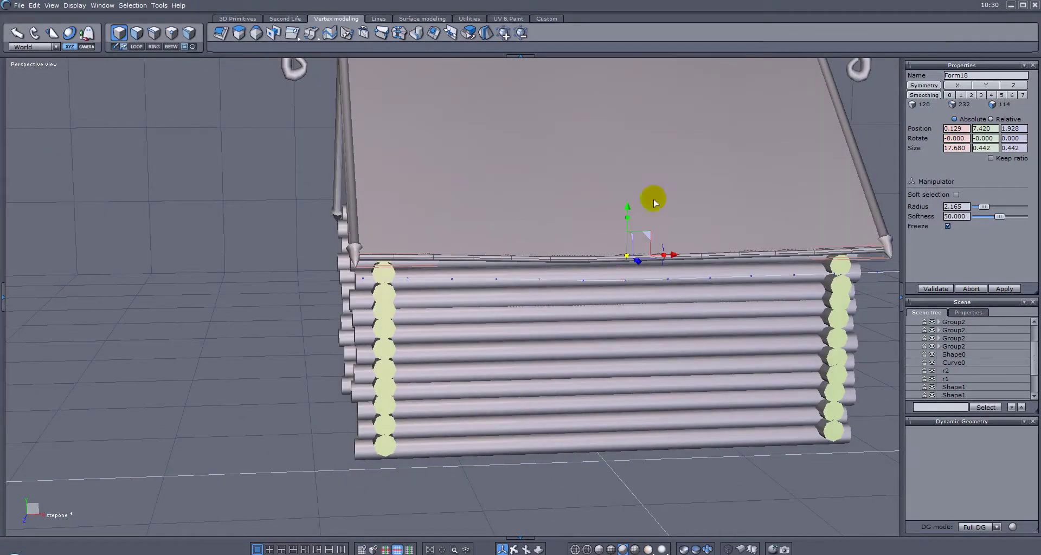
{"action": "left_click", "coordinate": [238, 18]}
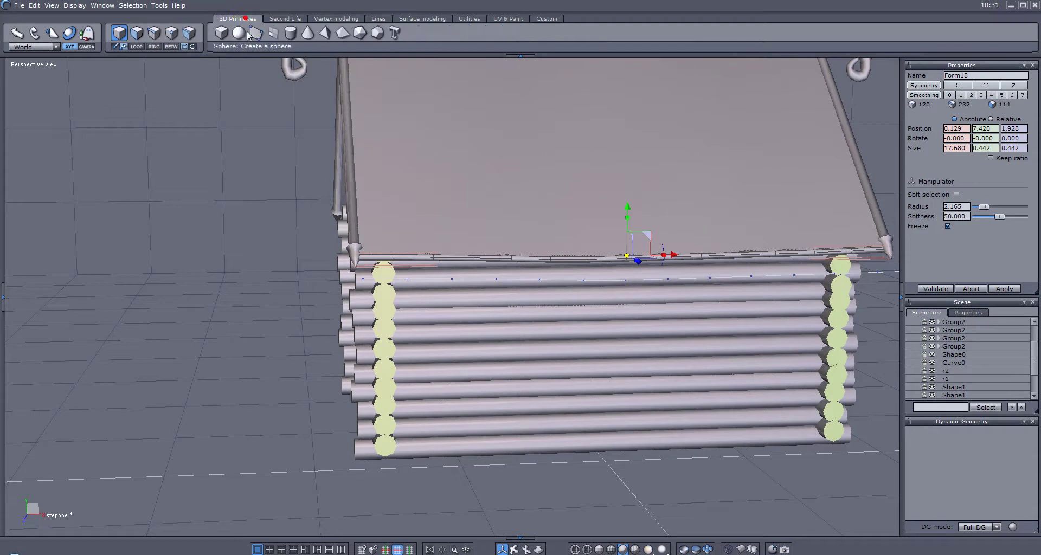
{"action": "left_click", "coordinate": [291, 33]}
{"action": "left_click", "coordinate": [291, 238]}
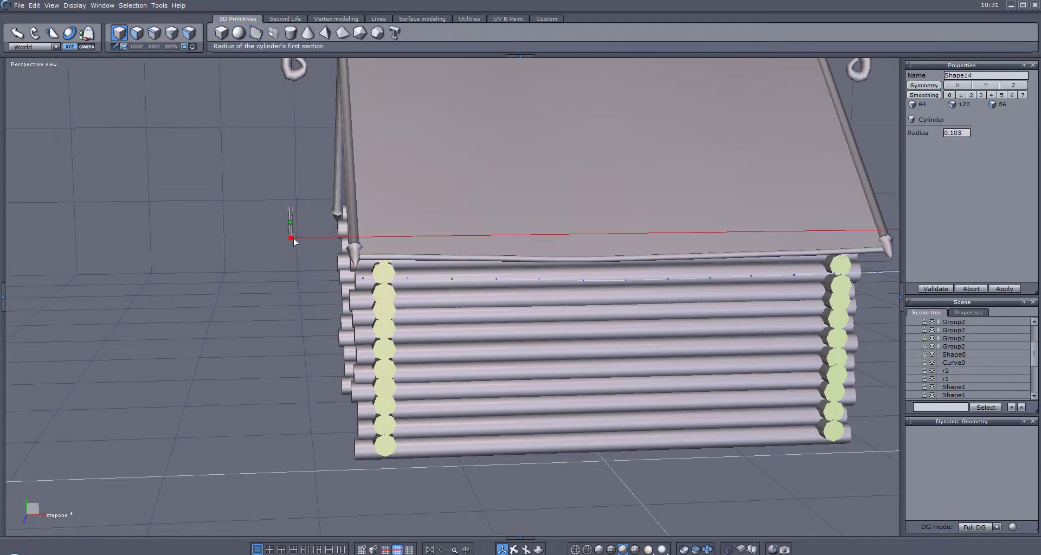
{"action": "left_click", "coordinate": [301, 297]}
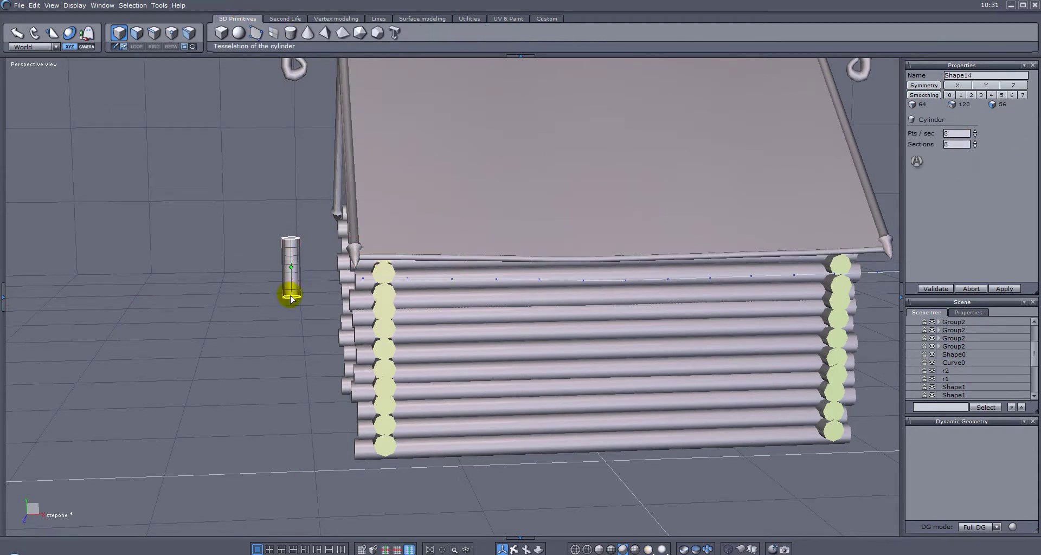
{"action": "mouse_move", "coordinate": [320, 255]}
{"action": "middle_mouse_down"}
{"action": "mouse_move", "coordinate": [298, 256]}
{"action": "mouse_move", "coordinate": [352, 201]}
{"action": "mouse_move", "coordinate": [388, 115]}
{"action": "middle_mouse_up"}
{"action": "left_click", "coordinate": [328, 296]}
Shrink the cylinder's bottom face to about 0.14 wide to give it a tapered tip
{"action": "scroll", "coordinate": [314, 288], "scroll_direction": "up", "scroll_amount": 3}
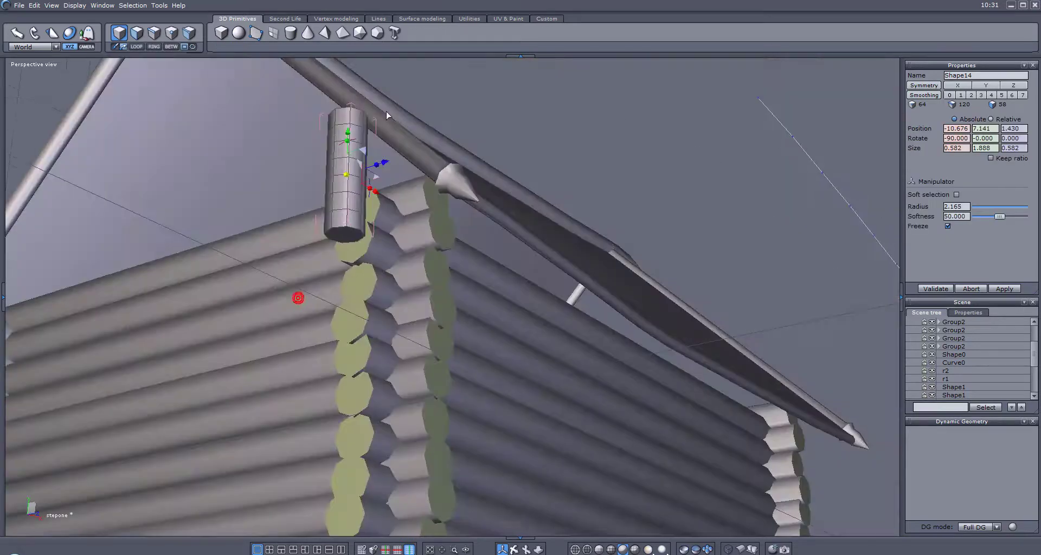
{"action": "left_click", "coordinate": [137, 33]}
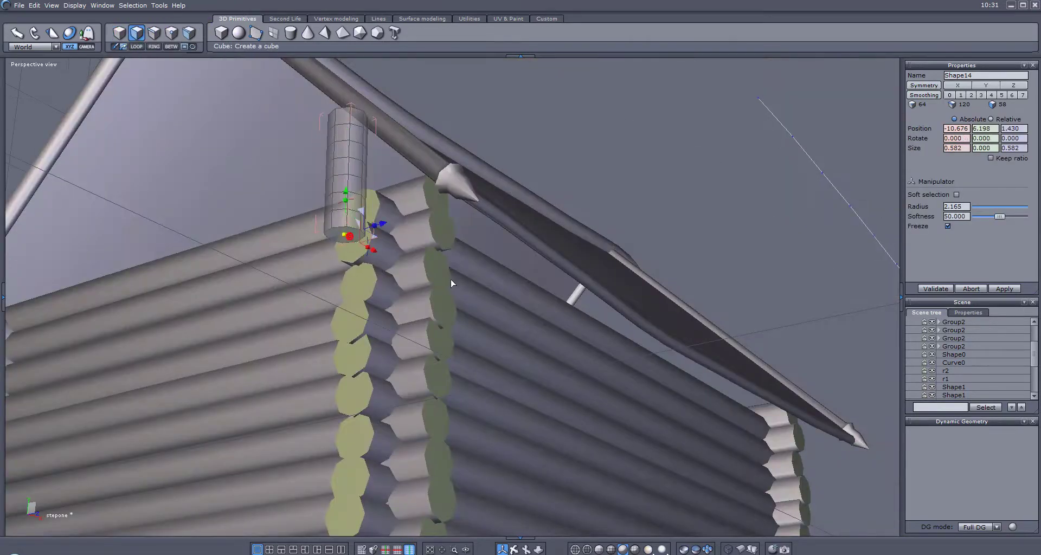
{"action": "middle_click_drag", "start_coordinate": [454, 290], "coordinate": [470, 328]}
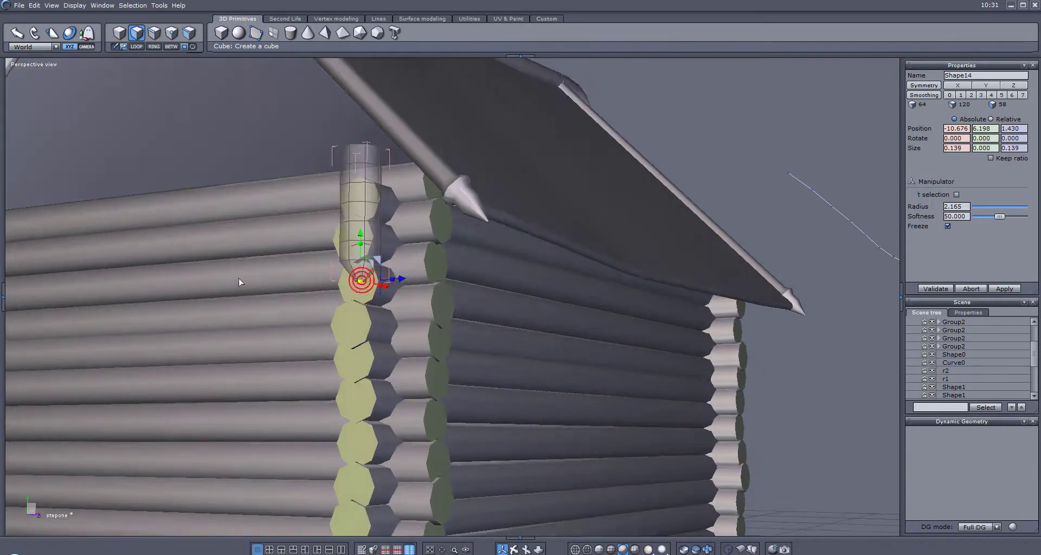
Narrow a lower and an upper edge loop of the tapered cylinder into waists, the upper about 0.28 wide and at about Y 7.40
{"action": "left_click", "coordinate": [154, 32]}
{"action": "left_click", "coordinate": [365, 247]}
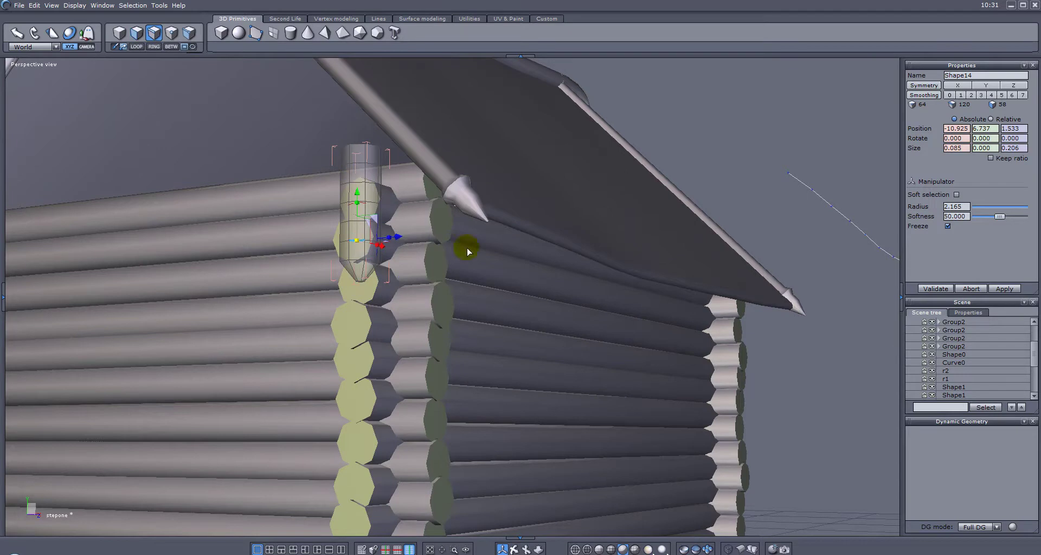
{"action": "double_click", "coordinate": [363, 235]}
{"action": "left_click", "coordinate": [288, 235]}
{"action": "left_click", "coordinate": [367, 204]}
{"action": "double_click", "coordinate": [362, 187]}
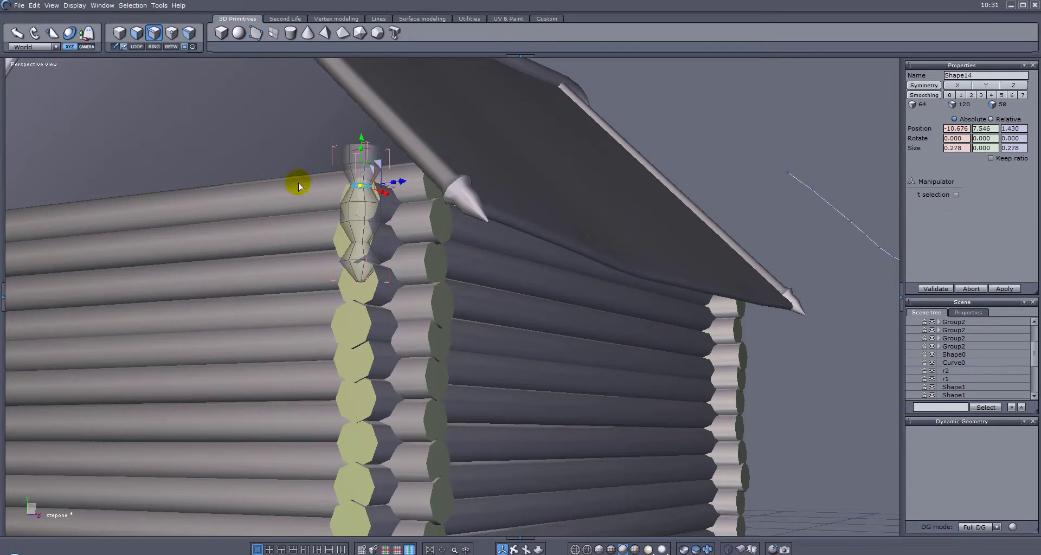
{"action": "left_click_drag", "start_coordinate": [361, 139], "coordinate": [362, 150]}
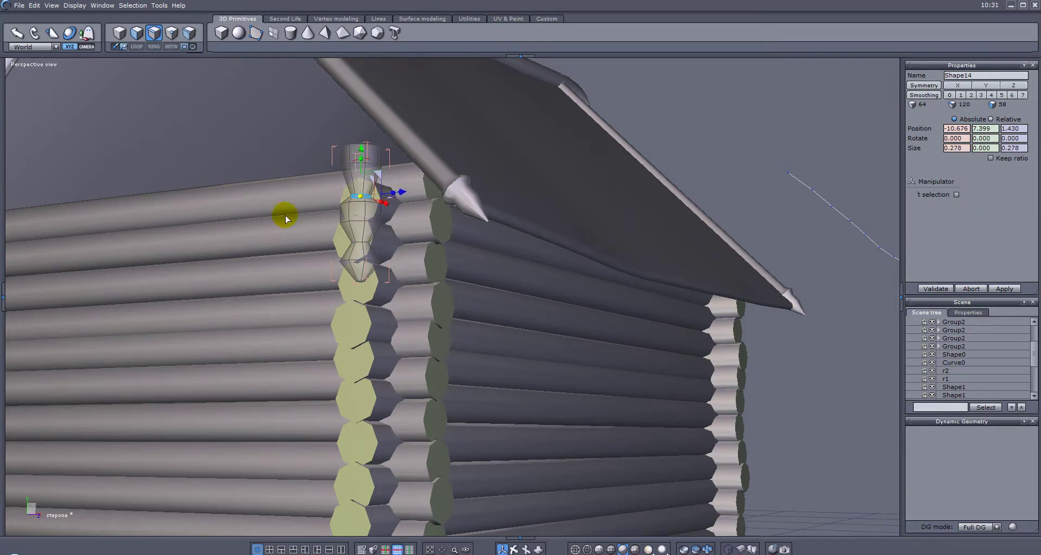
Scale the ornament down to about 0.15 wide and 0.62 tall and place it beside the cabin at about X -8.36, Z 3.96
{"action": "middle_click_drag", "start_coordinate": [329, 193], "coordinate": [473, 314]}
{"action": "left_click", "coordinate": [606, 336]}
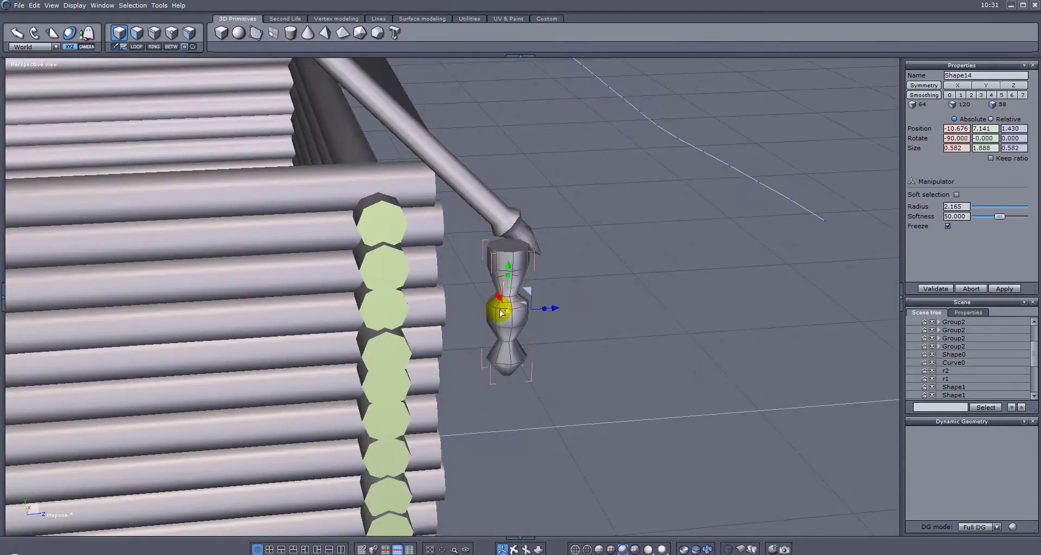
{"action": "left_click_drag", "start_coordinate": [556, 306], "coordinate": [747, 315]}
{"action": "middle_click_drag", "start_coordinate": [783, 316], "coordinate": [584, 272]}
{"action": "left_click_drag", "start_coordinate": [572, 282], "coordinate": [518, 279]}
{"action": "left_click_drag", "start_coordinate": [575, 242], "coordinate": [576, 233]}
{"action": "middle_click_drag", "start_coordinate": [578, 239], "coordinate": [348, 286]}
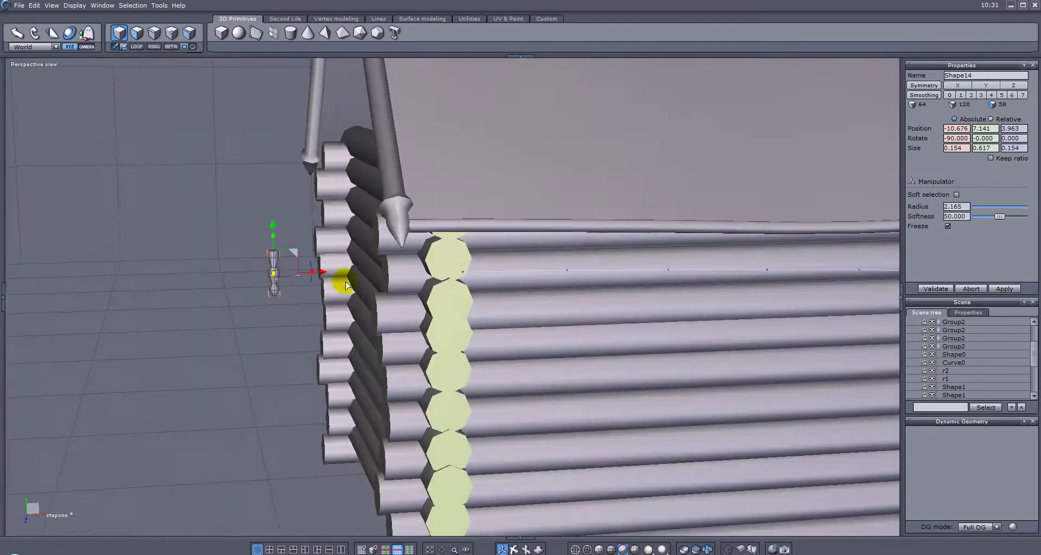
{"action": "left_click_drag", "start_coordinate": [329, 275], "coordinate": [495, 272]}
Subdivide all edges of the long curve beside the cabin once to double its segments
{"action": "middle_click_drag", "start_coordinate": [494, 272], "coordinate": [688, 291]}
{"action": "middle_click_drag", "start_coordinate": [723, 244], "coordinate": [492, 264]}
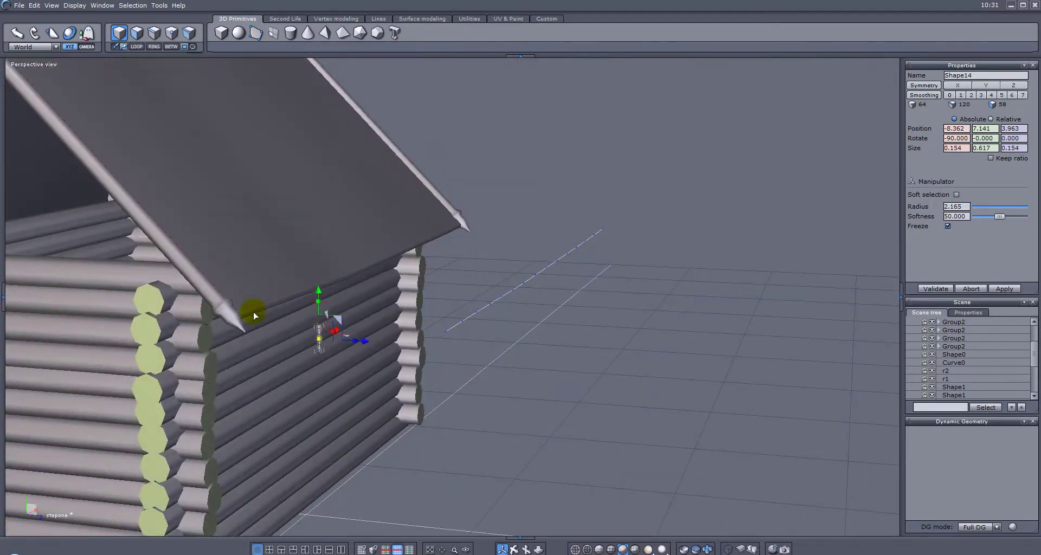
{"action": "left_click", "coordinate": [505, 297]}
{"action": "middle_click_drag", "start_coordinate": [571, 264], "coordinate": [575, 317]}
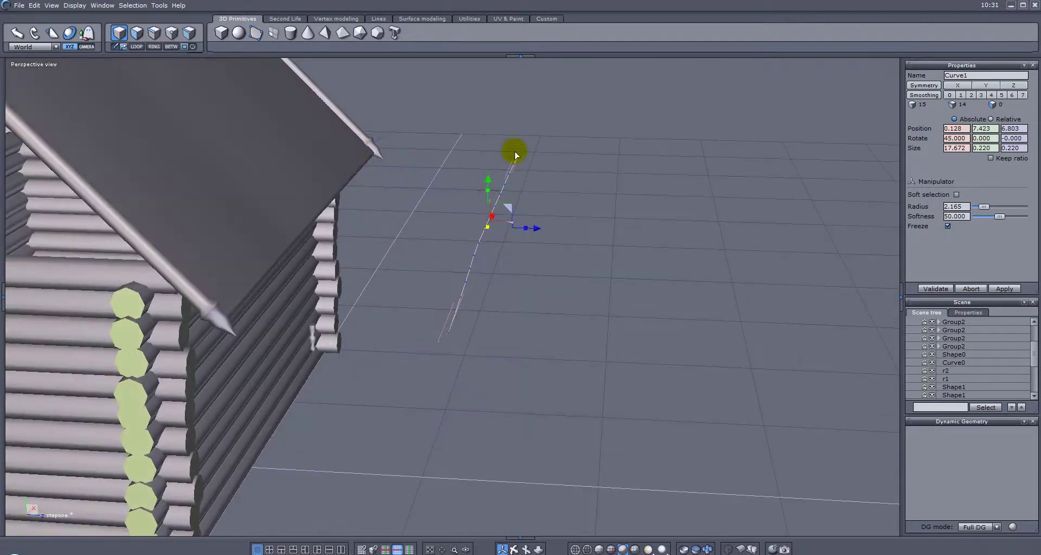
{"action": "middle_click_drag", "start_coordinate": [520, 294], "coordinate": [517, 213]}
{"action": "middle_click_drag", "start_coordinate": [590, 381], "coordinate": [586, 433]}
{"action": "left_click", "coordinate": [152, 35]}
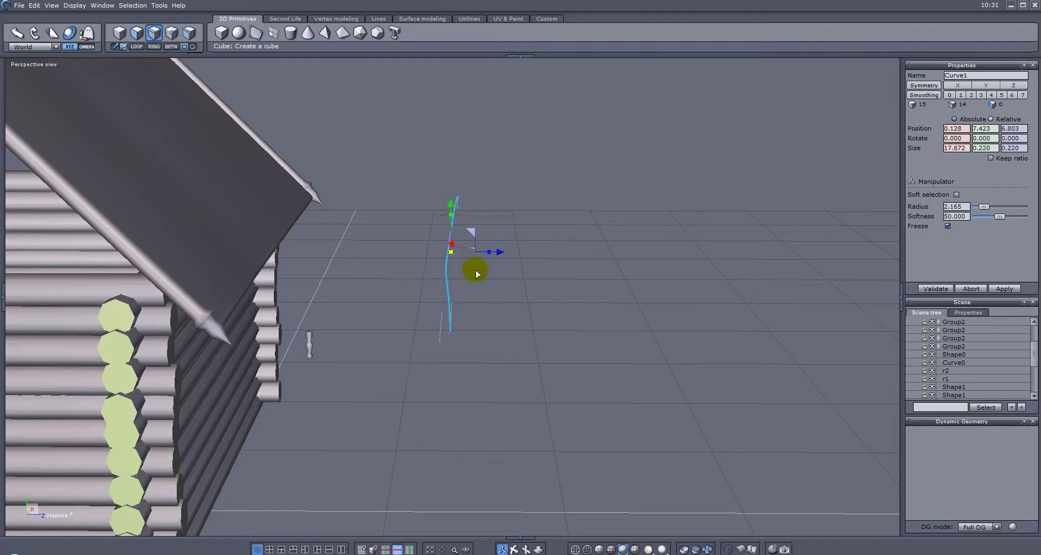
{"action": "left_click", "coordinate": [384, 19]}
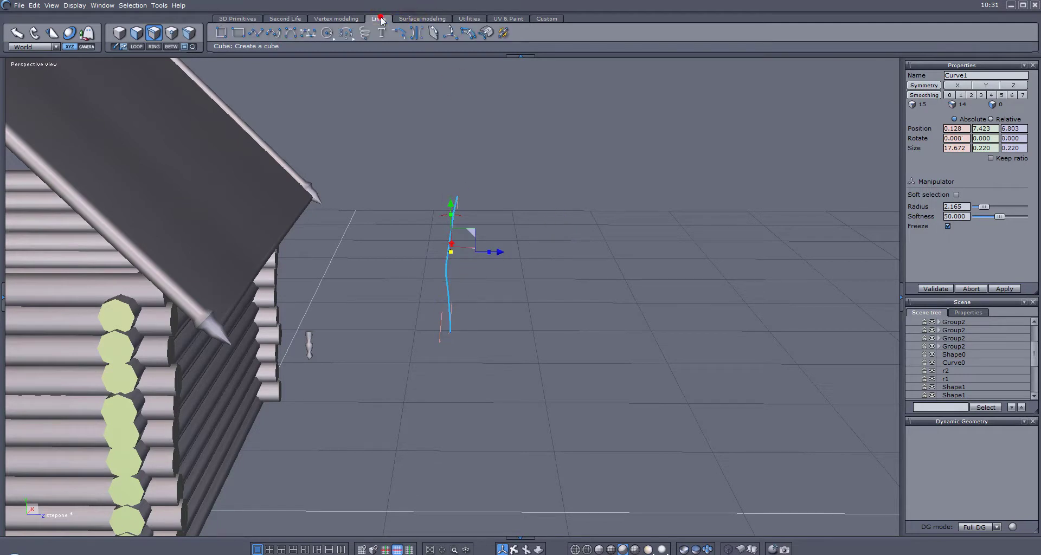
{"action": "left_click", "coordinate": [446, 40]}
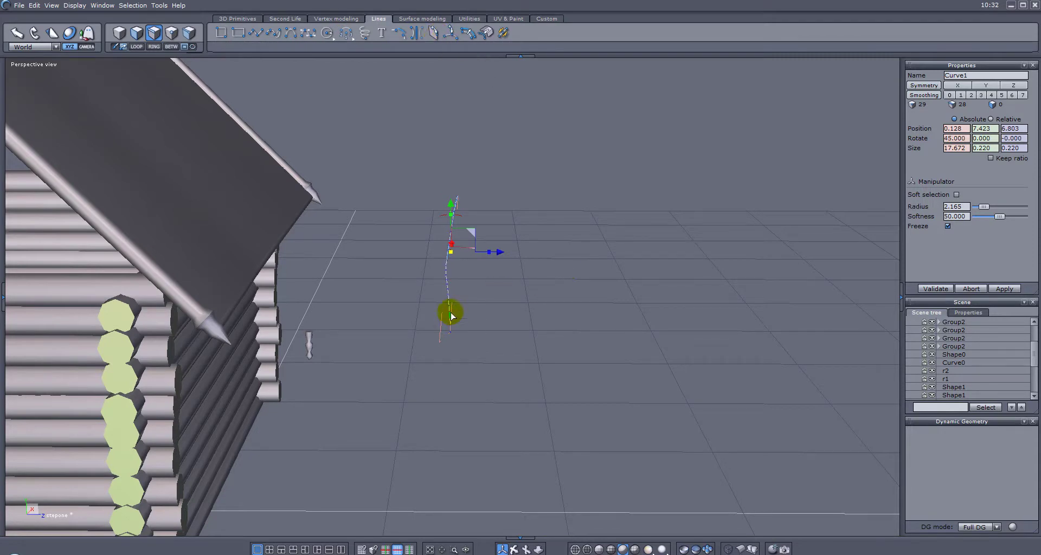
{"action": "middle_click_drag", "start_coordinate": [627, 263], "coordinate": [423, 280]}
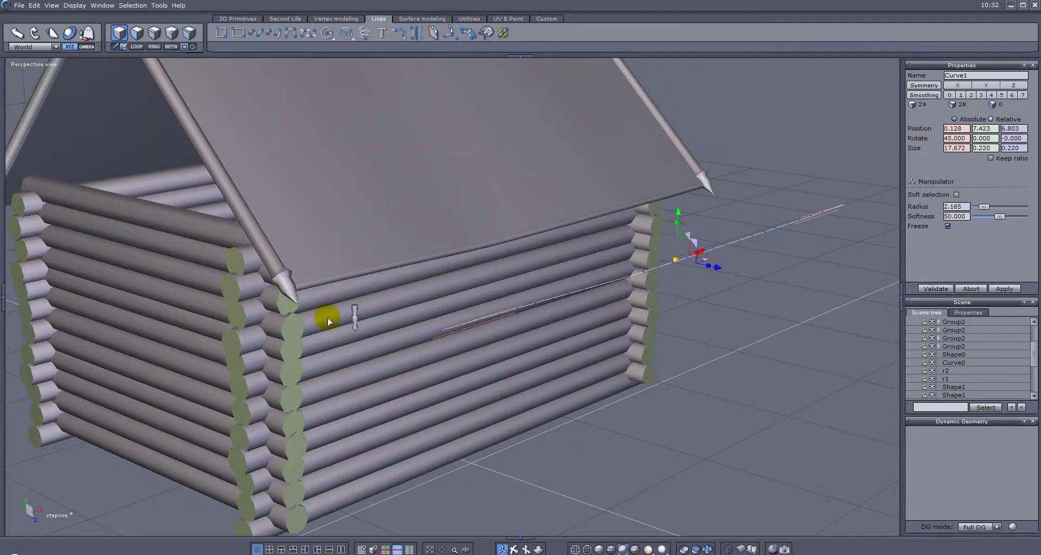
{"action": "key", "text": "Escape"}
Try to repeat the ornament on the points of the subdivided curve using copy layout 3
{"action": "left_click", "coordinate": [358, 319]}
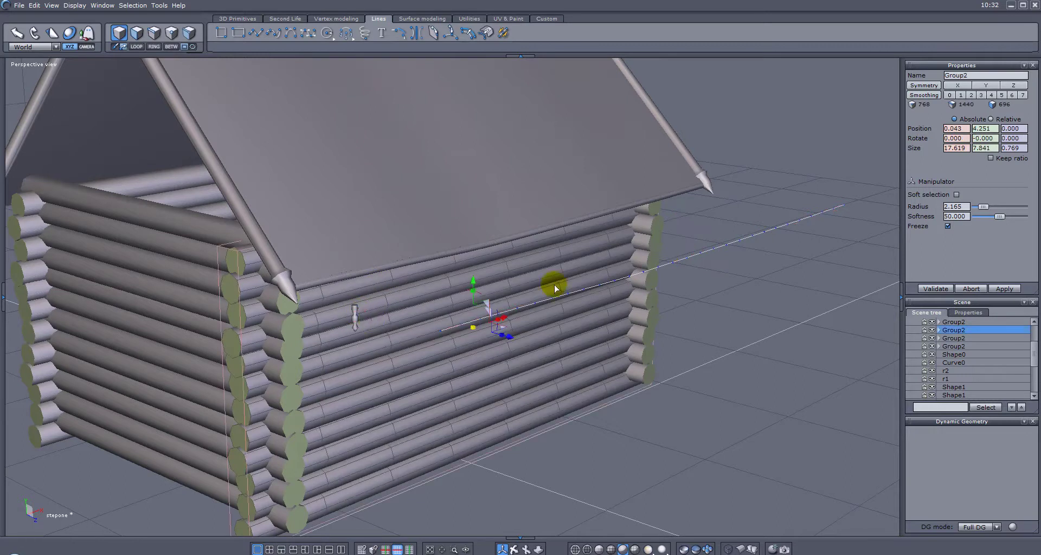
{"action": "middle_click_drag", "start_coordinate": [360, 317], "coordinate": [357, 380]}
{"action": "left_click", "coordinate": [309, 339]}
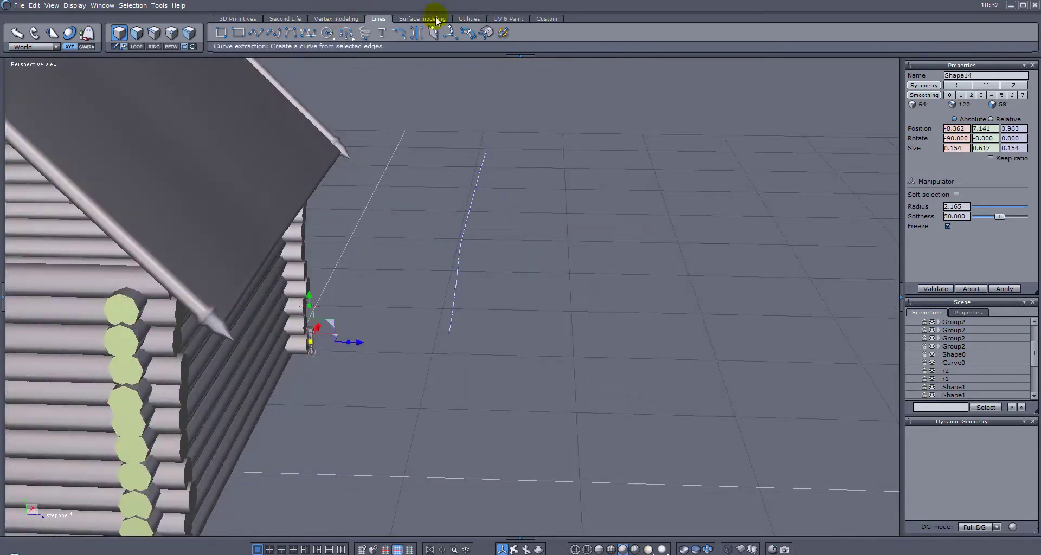
{"action": "left_click", "coordinate": [470, 19]}
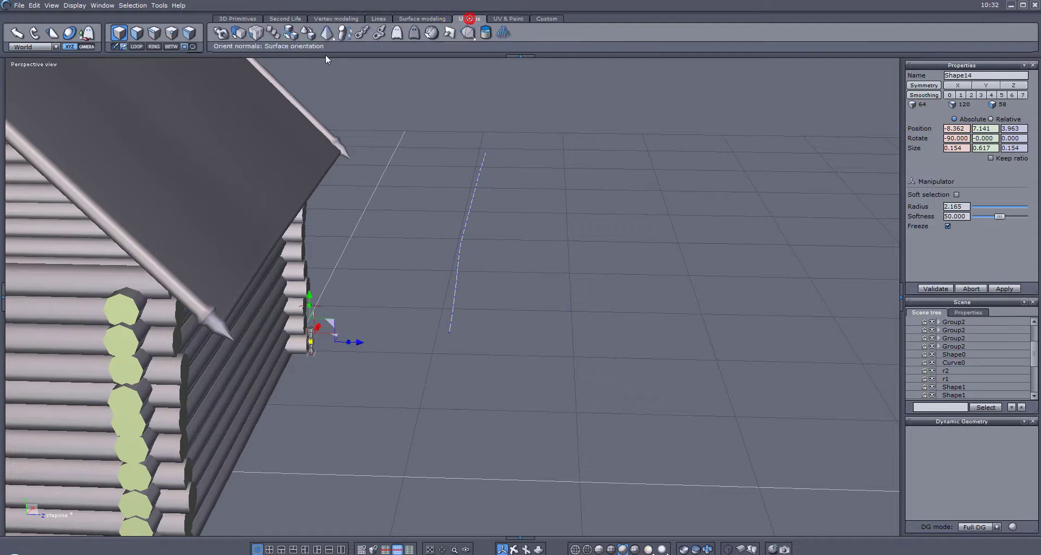
{"action": "left_click", "coordinate": [276, 34]}
{"action": "left_click", "coordinate": [453, 260]}
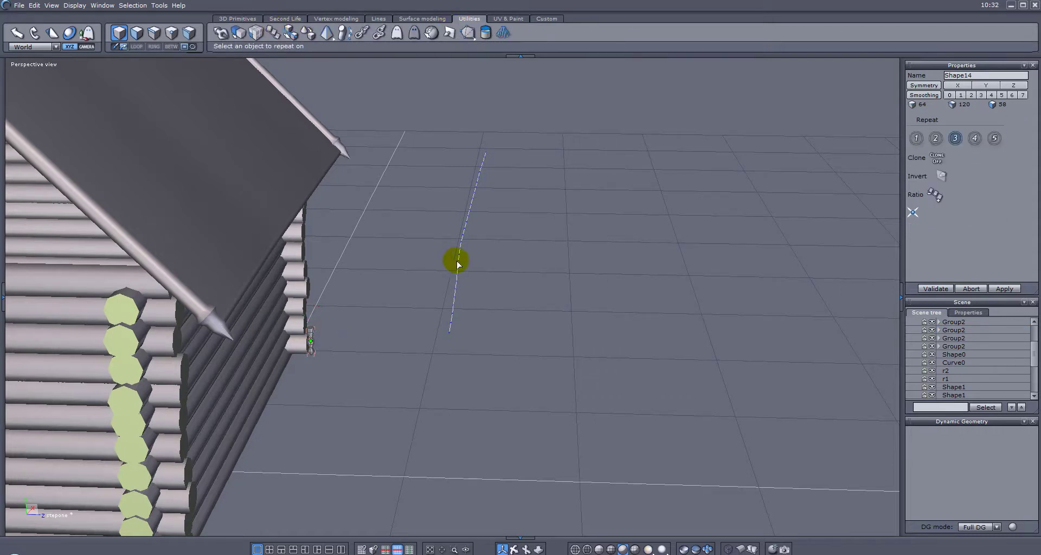
{"action": "right_click_drag", "start_coordinate": [513, 260], "coordinate": [328, 308]}
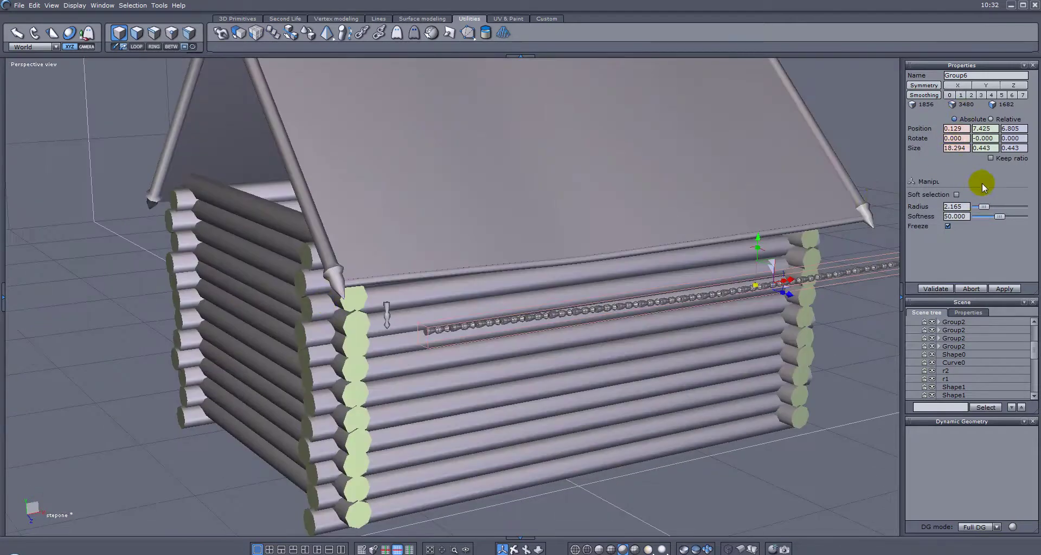
{"action": "right_click_drag", "start_coordinate": [760, 280], "coordinate": [687, 286]}
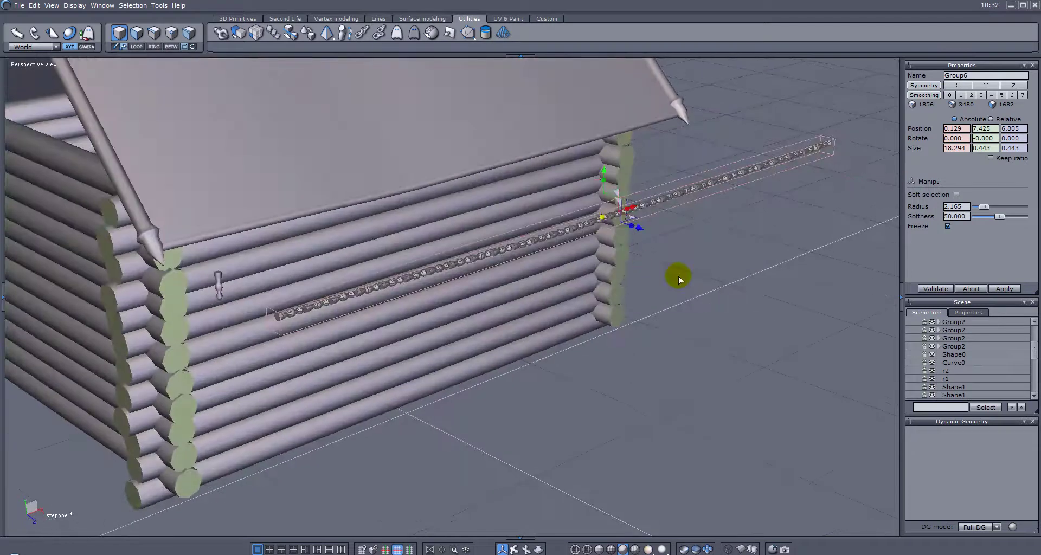
{"action": "left_click", "coordinate": [679, 278]}
{"action": "left_click", "coordinate": [590, 260]}
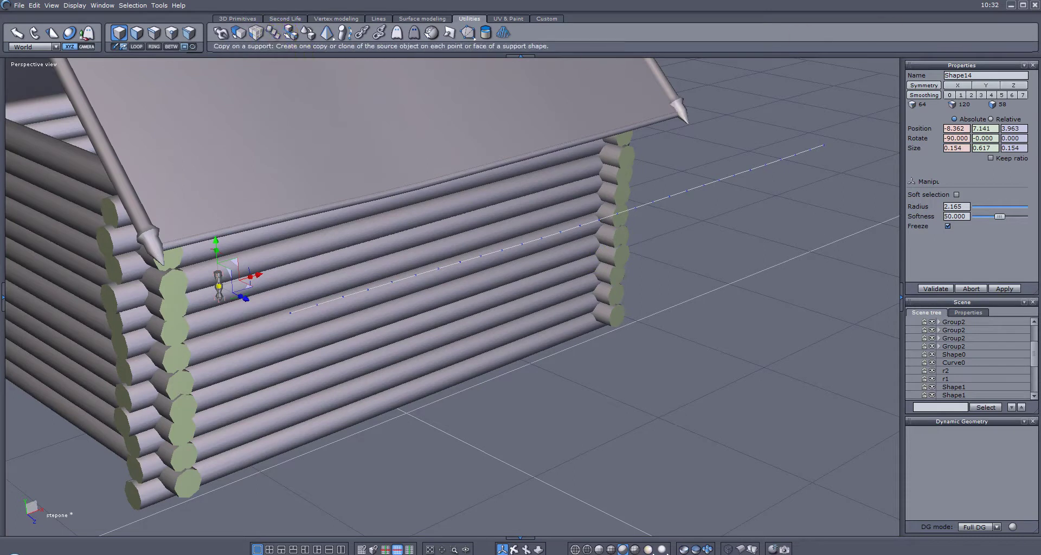
Copy the ornament onto every point of the curve using copy layout 1 so the copies hang upright
{"action": "right_click_drag", "start_coordinate": [337, 283], "coordinate": [530, 268]}
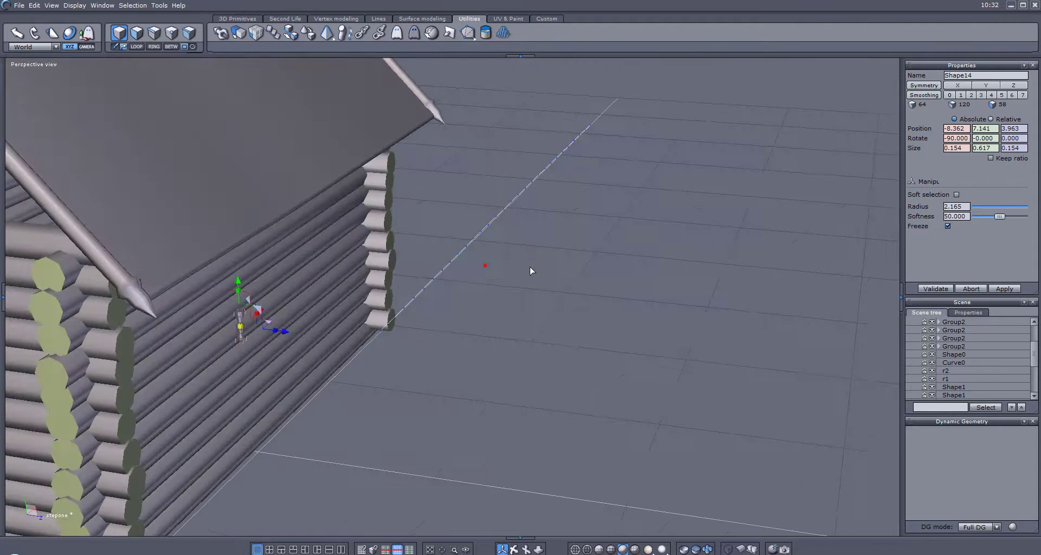
{"action": "left_click", "coordinate": [278, 37]}
{"action": "left_click", "coordinate": [515, 211]}
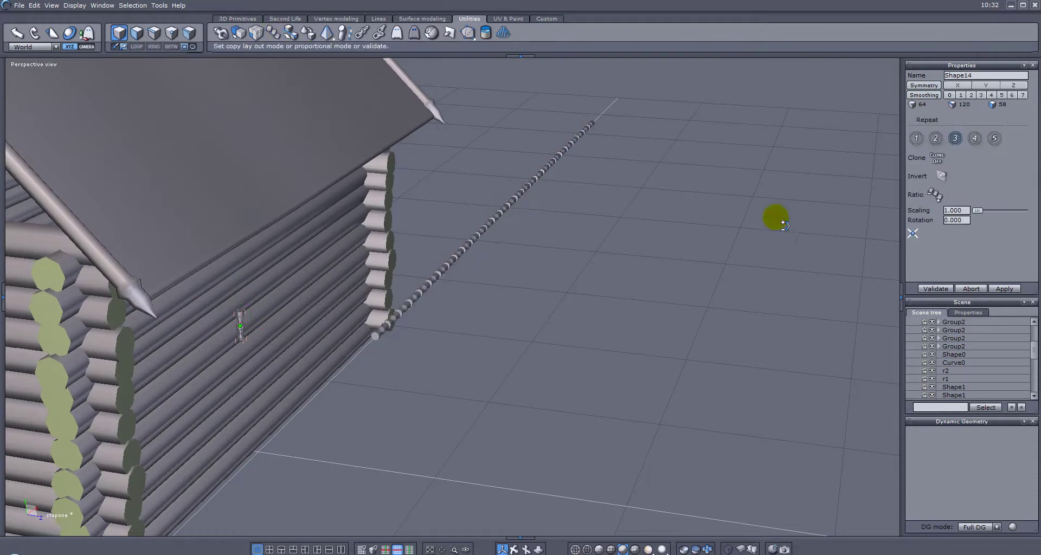
{"action": "left_click", "coordinate": [916, 139]}
{"action": "key", "text": "Return"}
Move the row of copied ornaments to the roof's lower edge, at about Z 2.13
{"action": "right_click_drag", "start_coordinate": [805, 283], "coordinate": [736, 221]}
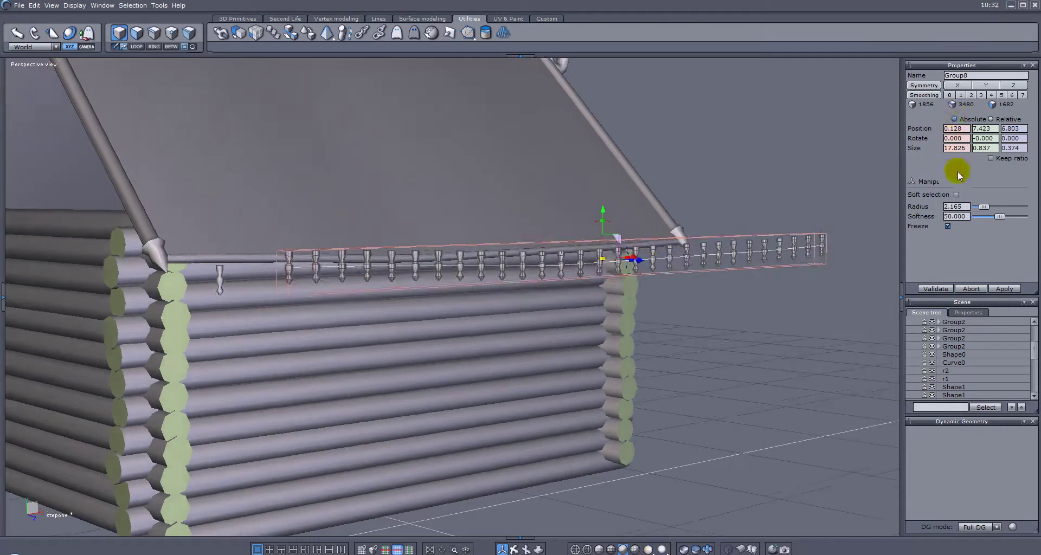
{"action": "right_click_drag", "start_coordinate": [736, 294], "coordinate": [818, 310]}
{"action": "right_click_drag", "start_coordinate": [539, 258], "coordinate": [726, 239]}
{"action": "left_click_drag", "start_coordinate": [627, 235], "coordinate": [433, 239]}
{"action": "right_click_drag", "start_coordinate": [481, 265], "coordinate": [204, 239]}
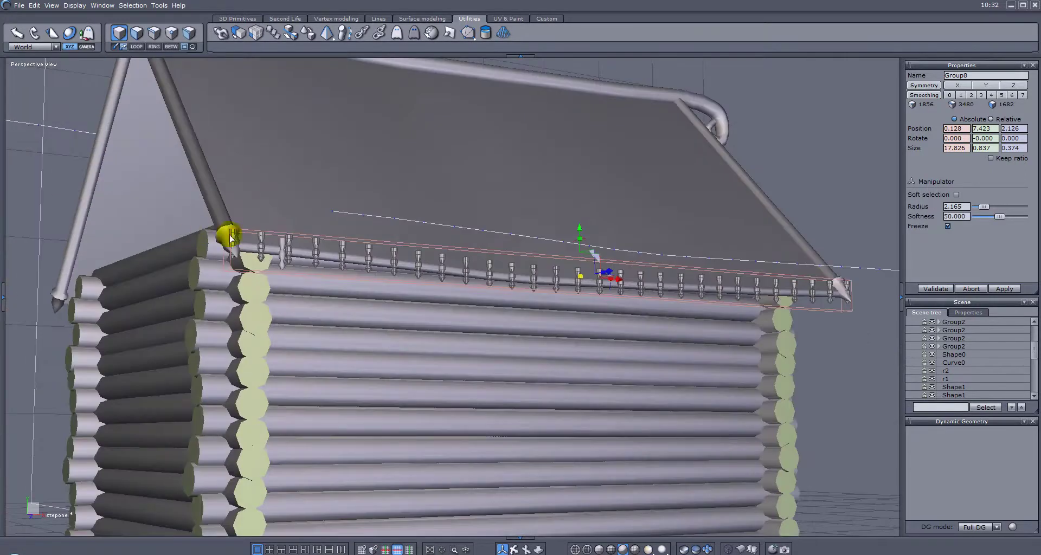
{"action": "right_click_drag", "start_coordinate": [667, 325], "coordinate": [601, 310]}
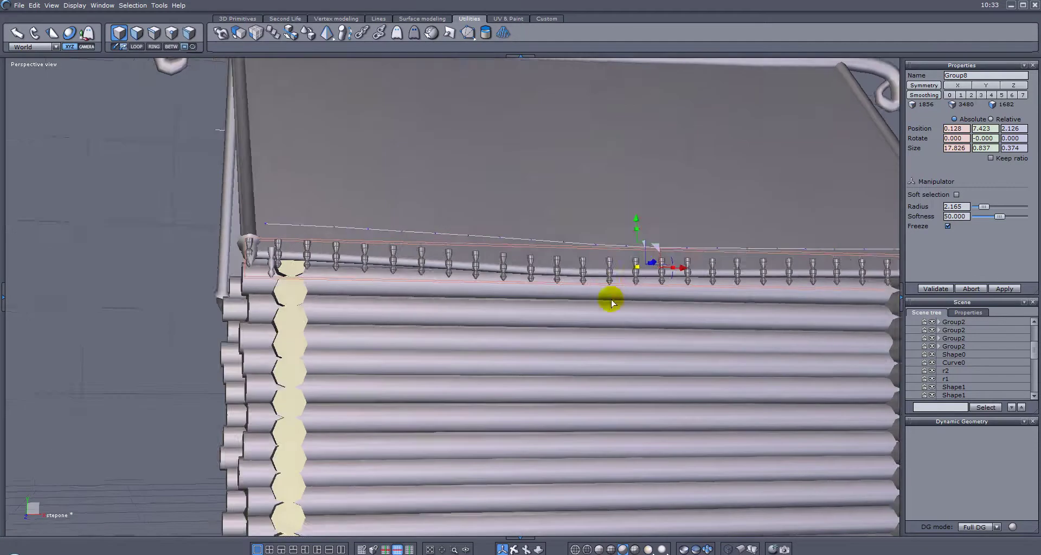
Scale the ornament row to about 16.73 long and hang it under the eave tube at about X 0.20, Y 7.11, Z 1.90
{"action": "left_click_drag", "start_coordinate": [636, 268], "coordinate": [656, 278]}
{"action": "right_click_drag", "start_coordinate": [774, 325], "coordinate": [612, 314]}
{"action": "left_click_drag", "start_coordinate": [565, 267], "coordinate": [569, 269]}
{"action": "left_click_drag", "start_coordinate": [515, 216], "coordinate": [516, 230]}
{"action": "right_click_drag", "start_coordinate": [404, 235], "coordinate": [421, 281]}
{"action": "left_click_drag", "start_coordinate": [420, 281], "coordinate": [390, 282]}
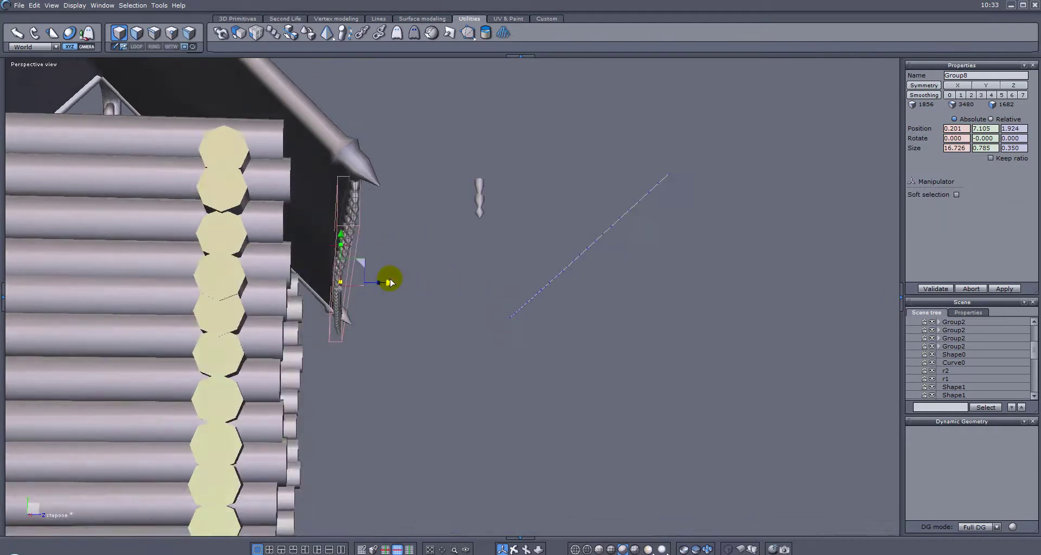
{"action": "right_click_drag", "start_coordinate": [553, 248], "coordinate": [201, 297]}
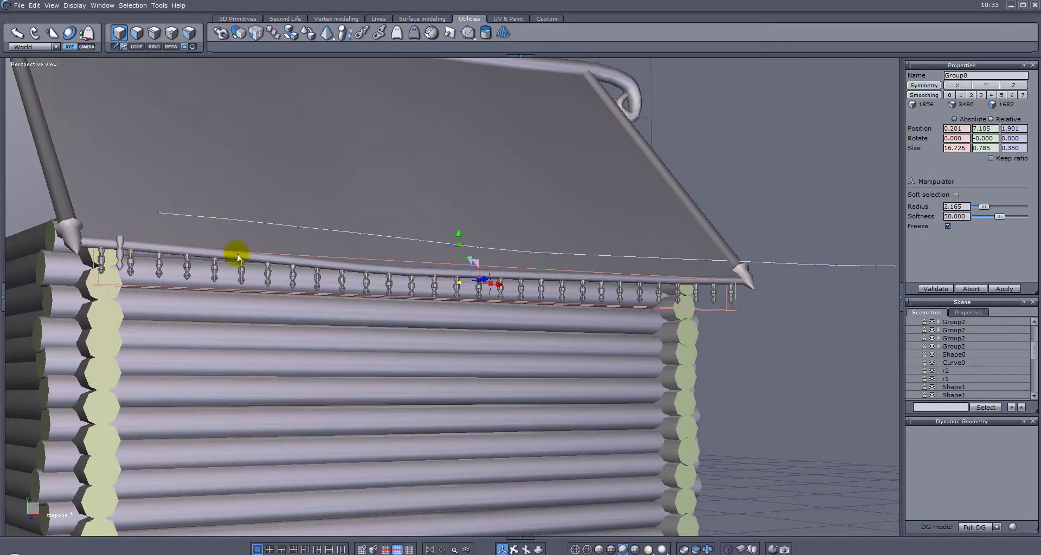
{"action": "right_click_drag", "start_coordinate": [648, 291], "coordinate": [418, 285]}
{"action": "scroll", "coordinate": [686, 313], "scroll_direction": "down", "scroll_amount": 4}
Delete the leftover single ornament and the support curve beside the cabin
{"action": "right_click_drag", "start_coordinate": [513, 279], "coordinate": [514, 347]}
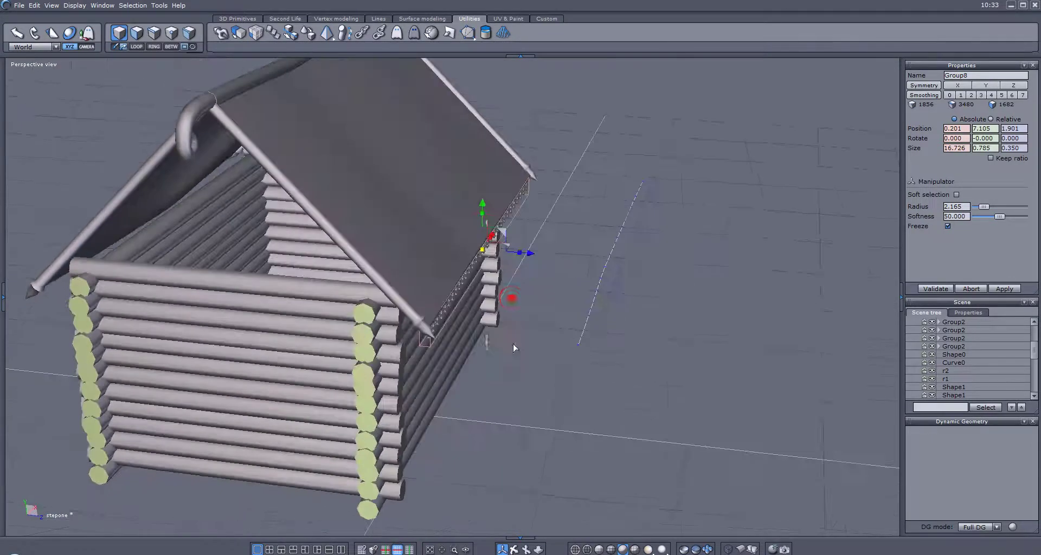
{"action": "left_click", "coordinate": [585, 286]}
{"action": "left_click", "coordinate": [598, 291]}
{"action": "key", "text": "Delete"}
{"action": "right_click_drag", "start_coordinate": [507, 320], "coordinate": [366, 282]}
{"action": "scroll", "coordinate": [493, 298], "scroll_direction": "up", "scroll_amount": 2}
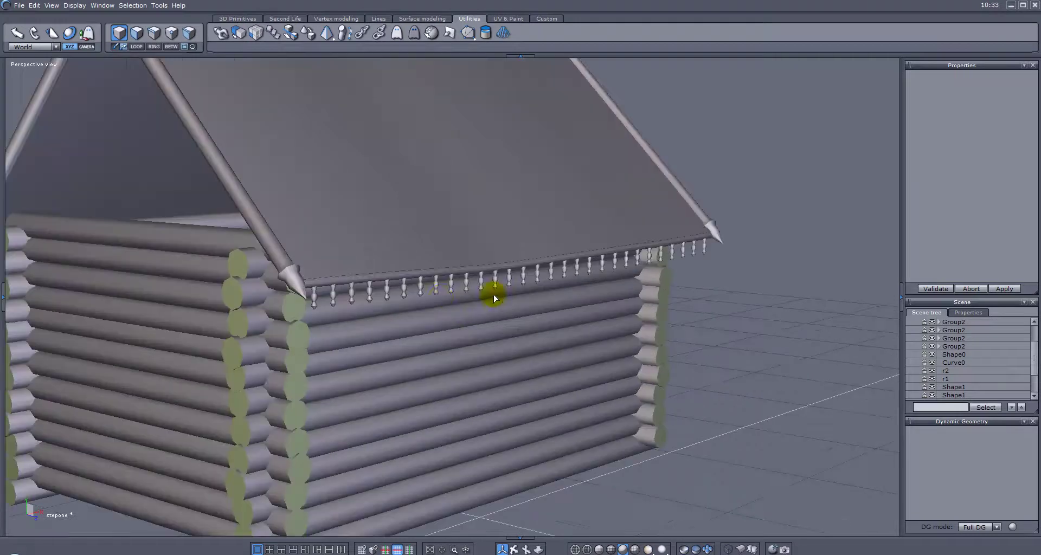
Duplicate the eave tube together with its ornament row and move the copy across to the opposite lower roof edge
{"action": "left_click", "coordinate": [422, 285]}
{"action": "left_click", "coordinate": [407, 278], "text": "shift"}
{"action": "right_click_drag", "start_coordinate": [482, 254], "coordinate": [573, 373]}
{"action": "left_click_drag", "start_coordinate": [534, 195], "coordinate": [446, 169]}
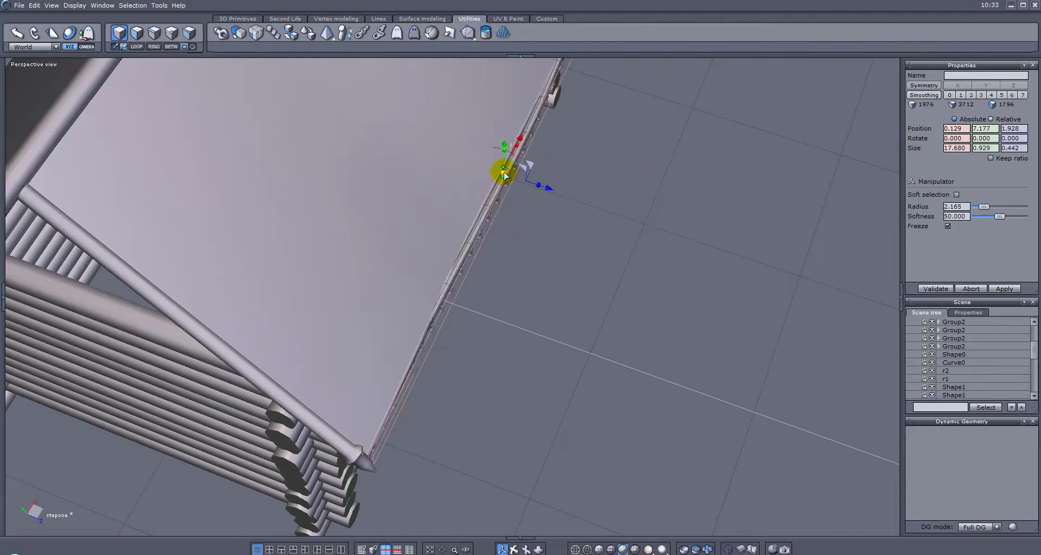
{"action": "scroll", "coordinate": [506, 174], "scroll_direction": "down", "scroll_amount": 3}
{"action": "middle_click_drag", "start_coordinate": [477, 286], "coordinate": [937, 335]}
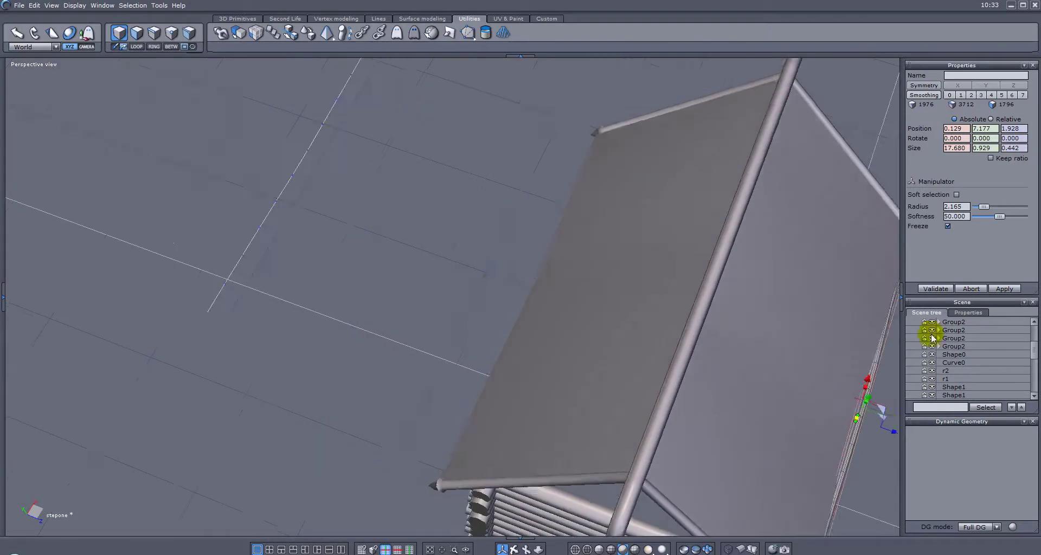
{"action": "middle_click_drag", "start_coordinate": [875, 458], "coordinate": [843, 379]}
{"action": "left_click_drag", "start_coordinate": [836, 353], "coordinate": [533, 323]}
{"action": "scroll", "coordinate": [371, 311], "scroll_direction": "up", "scroll_amount": 3}
Fine-tune the copied tube and ornament row against the opposite roof edge and clear the selection
{"action": "mouse_move", "coordinate": [351, 311]}
{"action": "right_mouse_down"}
{"action": "mouse_move", "coordinate": [582, 297]}
{"action": "mouse_move", "coordinate": [854, 164]}
{"action": "right_mouse_up"}
{"action": "mouse_move", "coordinate": [550, 221]}
{"action": "right_mouse_down"}
{"action": "mouse_move", "coordinate": [457, 177]}
{"action": "mouse_move", "coordinate": [249, 153]}
{"action": "mouse_move", "coordinate": [262, 156]}
{"action": "right_mouse_up"}
{"action": "left_click_drag", "start_coordinate": [509, 284], "coordinate": [508, 284]}
{"action": "right_click_drag", "start_coordinate": [400, 211], "coordinate": [778, 271]}
{"action": "right_click_drag", "start_coordinate": [196, 259], "coordinate": [583, 285]}
{"action": "right_click_drag", "start_coordinate": [518, 295], "coordinate": [412, 290]}
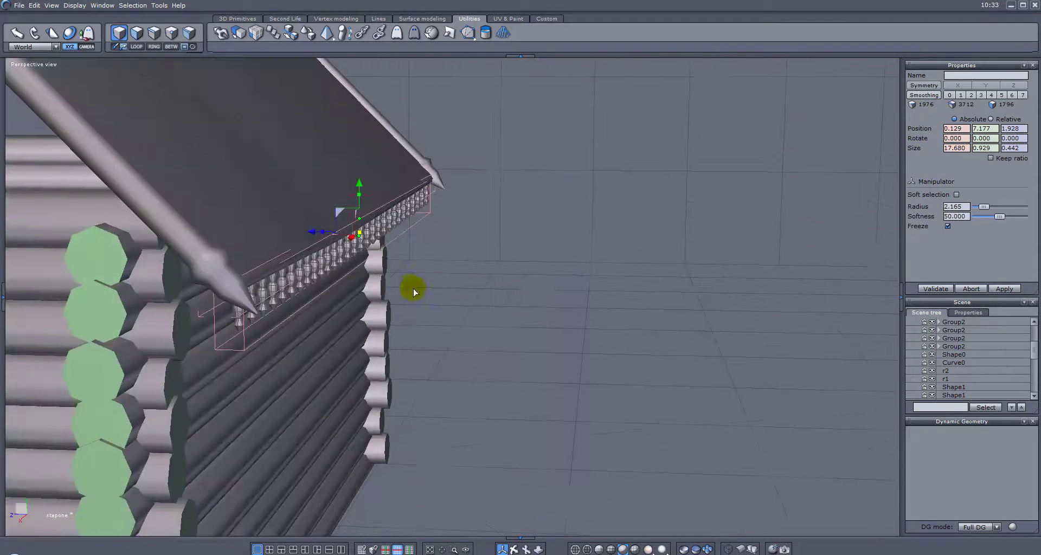
{"action": "scroll", "coordinate": [411, 291], "scroll_direction": "down", "scroll_amount": 5}
{"action": "right_click_drag", "start_coordinate": [306, 275], "coordinate": [422, 269]}
{"action": "left_click", "coordinate": [436, 267]}
Examine the cabin's roof, ridge beam and both decorated eaves from several sides
{"action": "right_click_drag", "start_coordinate": [623, 268], "coordinate": [439, 242]}
{"action": "scroll", "coordinate": [305, 238], "scroll_direction": "up", "scroll_amount": 3}
{"action": "scroll", "coordinate": [305, 237], "scroll_direction": "up", "scroll_amount": 3}
{"action": "right_click_drag", "start_coordinate": [190, 235], "coordinate": [367, 230]}
{"action": "right_click_drag", "start_coordinate": [294, 221], "coordinate": [607, 260]}
{"action": "middle_click_drag", "start_coordinate": [654, 255], "coordinate": [593, 197]}
{"action": "scroll", "coordinate": [592, 198], "scroll_direction": "down", "scroll_amount": 3}
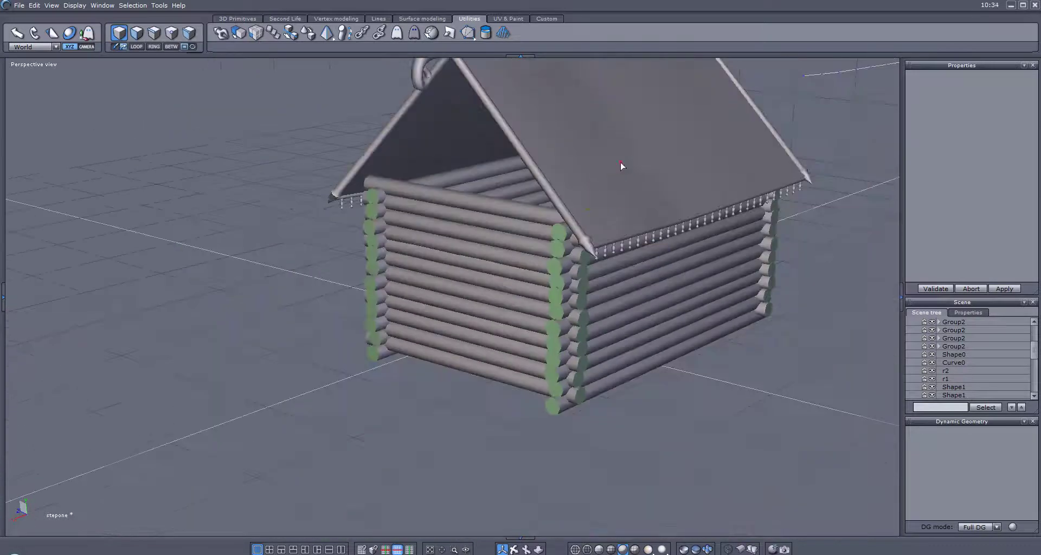
{"action": "right_click_drag", "start_coordinate": [623, 164], "coordinate": [534, 154]}
{"action": "middle_click_drag", "start_coordinate": [534, 154], "coordinate": [523, 218]}
{"action": "right_click_drag", "start_coordinate": [524, 216], "coordinate": [581, 185]}
{"action": "middle_click_drag", "start_coordinate": [575, 190], "coordinate": [510, 226]}
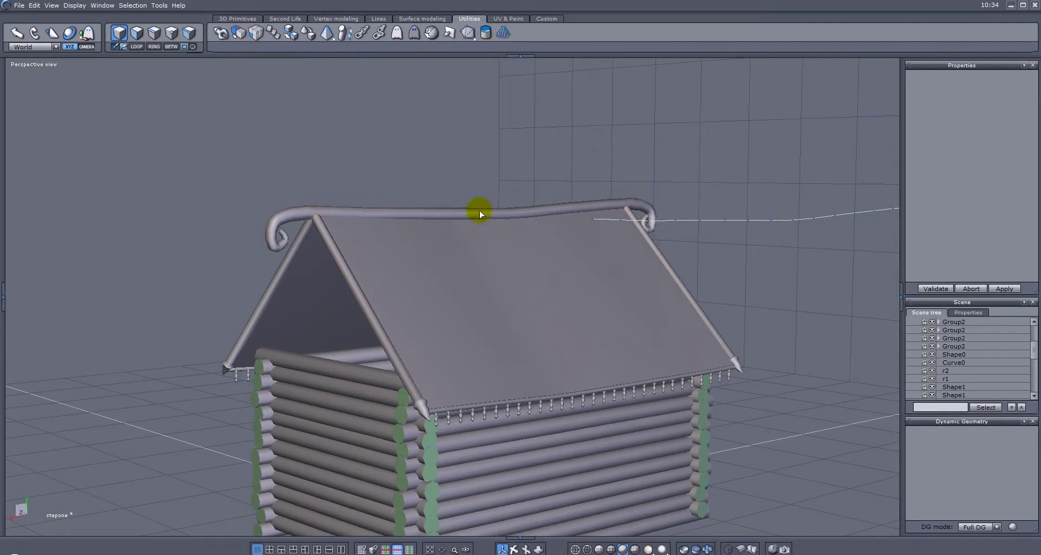
{"action": "right_click_drag", "start_coordinate": [430, 289], "coordinate": [596, 299]}
{"action": "middle_click_drag", "start_coordinate": [666, 297], "coordinate": [564, 283]}
{"action": "right_click_drag", "start_coordinate": [564, 283], "coordinate": [504, 285]}
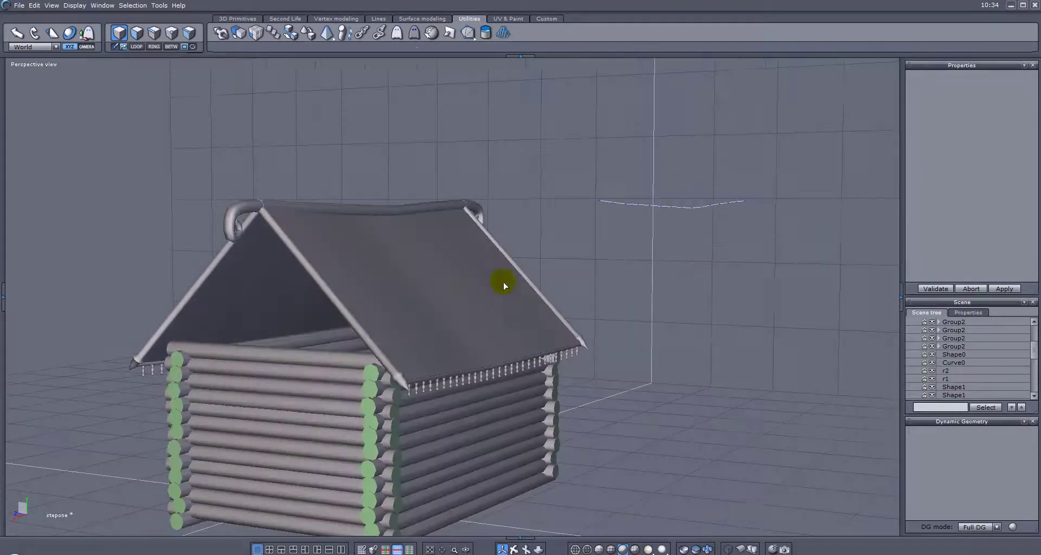
Create a small cube beside the cabin, turned 45° into a diamond, and flatten it to about 0.27 thick
{"action": "left_click", "coordinate": [247, 19]}
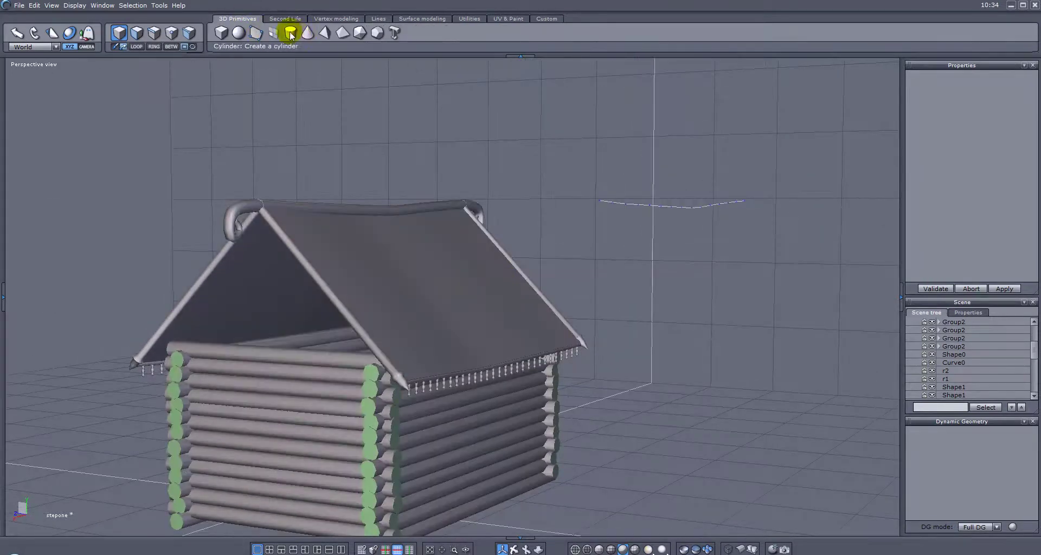
{"action": "left_click", "coordinate": [222, 34]}
{"action": "left_click", "coordinate": [604, 162]}
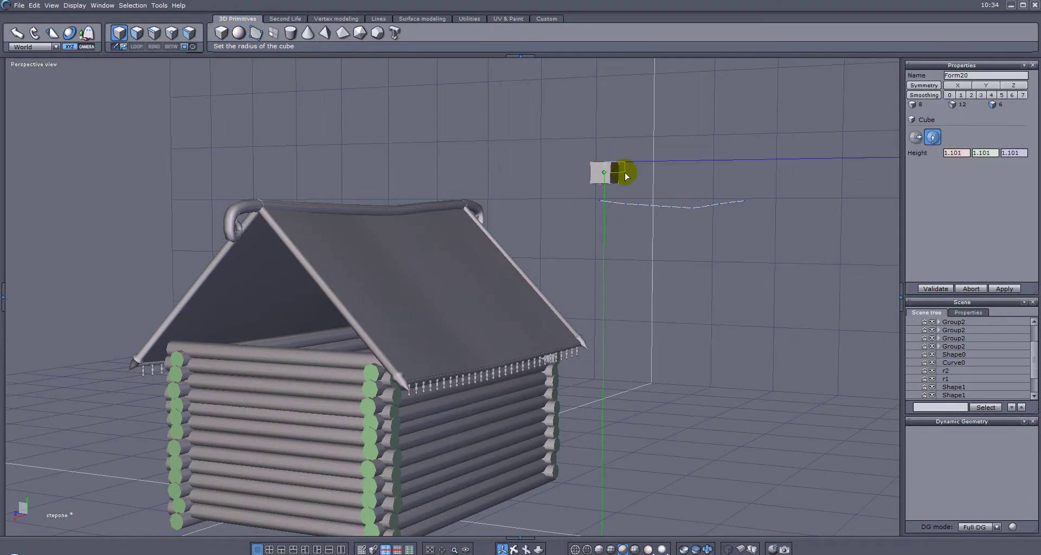
{"action": "left_click", "coordinate": [625, 173]}
{"action": "left_click_drag", "start_coordinate": [621, 147], "coordinate": [630, 161]}
{"action": "middle_click_drag", "start_coordinate": [748, 204], "coordinate": [430, 212]}
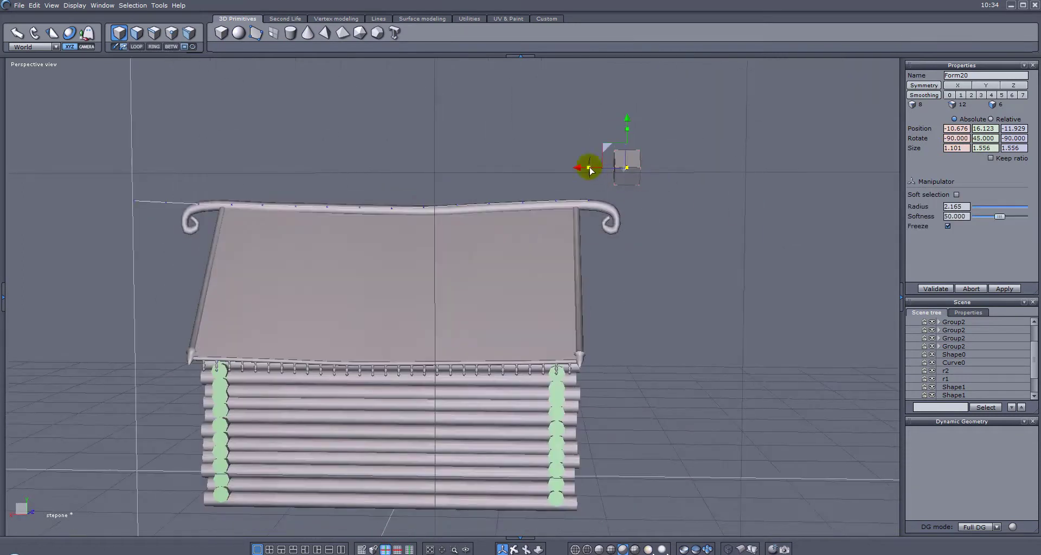
{"action": "middle_click_drag", "start_coordinate": [618, 171], "coordinate": [892, 174]}
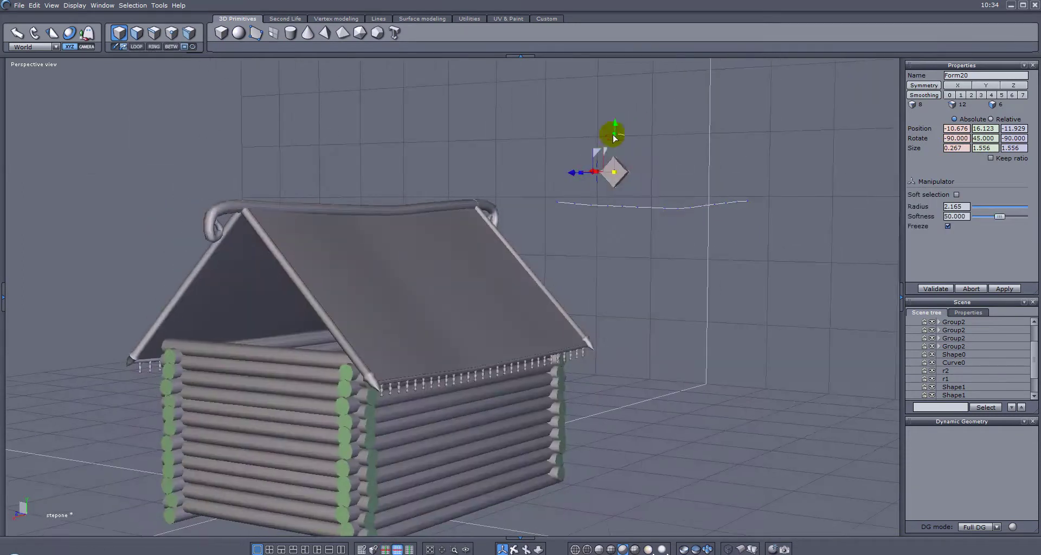
Stretch the thin diamond plate vertically to a height of about 3.69
{"action": "left_click_drag", "start_coordinate": [614, 86], "coordinate": [613, 82]}
{"action": "left_click_drag", "start_coordinate": [614, 118], "coordinate": [615, 150]}
{"action": "scroll", "coordinate": [655, 215], "scroll_direction": "up", "scroll_amount": 3}
{"action": "middle_click_drag", "start_coordinate": [649, 237], "coordinate": [394, 255]}
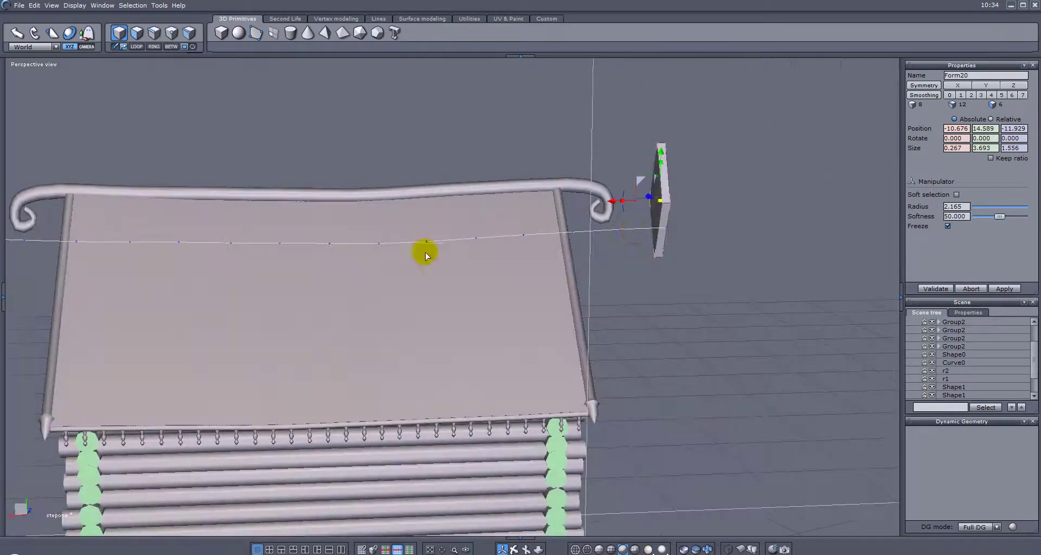
{"action": "left_click_drag", "start_coordinate": [659, 203], "coordinate": [627, 199]}
{"action": "middle_click_drag", "start_coordinate": [627, 200], "coordinate": [841, 181]}
Reshape the plate's points into a tall pointed spike and scale it down to about 0.16 × 2.25 × 0.95
{"action": "scroll", "coordinate": [687, 240], "scroll_direction": "up", "scroll_amount": 3}
{"action": "left_click", "coordinate": [146, 39]}
{"action": "middle_click_drag", "start_coordinate": [197, 85], "coordinate": [568, 235]}
{"action": "left_click", "coordinate": [568, 317]}
{"action": "left_click_drag", "start_coordinate": [534, 129], "coordinate": [533, 117]}
{"action": "left_click", "coordinate": [608, 227]}
{"action": "scroll", "coordinate": [608, 228], "scroll_direction": "down", "scroll_amount": 4}
{"action": "middle_click_drag", "start_coordinate": [608, 228], "coordinate": [503, 258]}
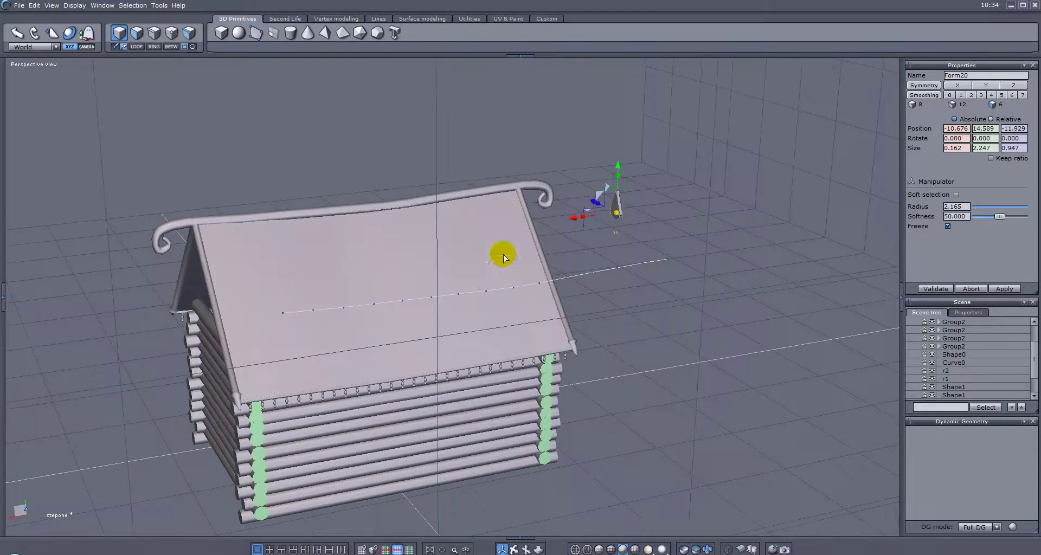
Copy the spike along the sagging support curve to form a row of 15 spikes
{"action": "left_click", "coordinate": [465, 18]}
{"action": "left_click", "coordinate": [656, 261]}
{"action": "middle_click_drag", "start_coordinate": [591, 310], "coordinate": [747, 309]}
{"action": "key", "text": "Return"}
Move the spike row onto the cabin's ridge beam and lower it slightly to a height position of about 14.42
{"action": "middle_click_drag", "start_coordinate": [508, 207], "coordinate": [645, 219]}
{"action": "left_click_drag", "start_coordinate": [652, 220], "coordinate": [340, 226]}
{"action": "middle_click_drag", "start_coordinate": [305, 237], "coordinate": [760, 215]}
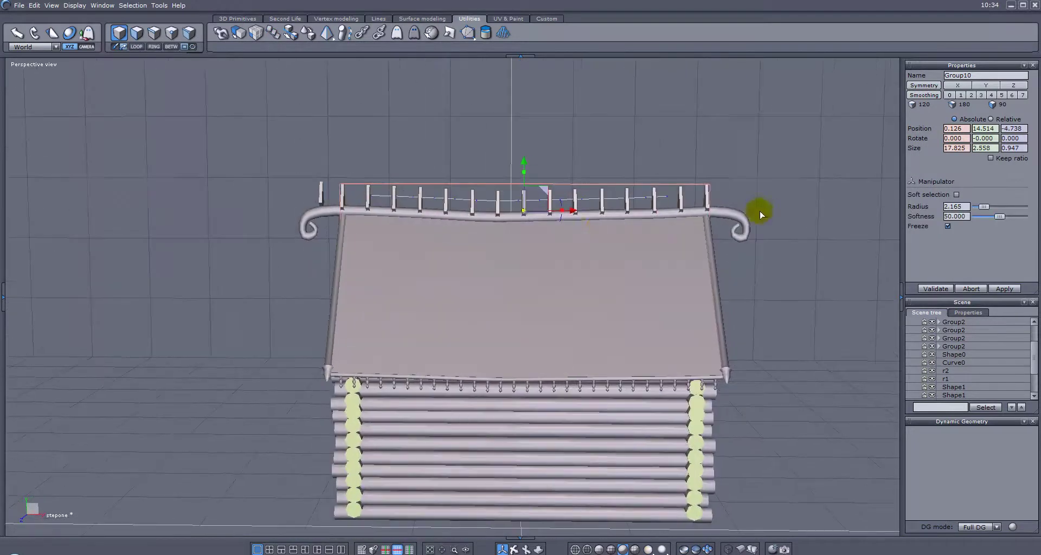
{"action": "scroll", "coordinate": [596, 225], "scroll_direction": "up", "scroll_amount": 5}
{"action": "middle_click_drag", "start_coordinate": [578, 212], "coordinate": [559, 210]}
{"action": "middle_click_drag", "start_coordinate": [544, 168], "coordinate": [697, 209]}
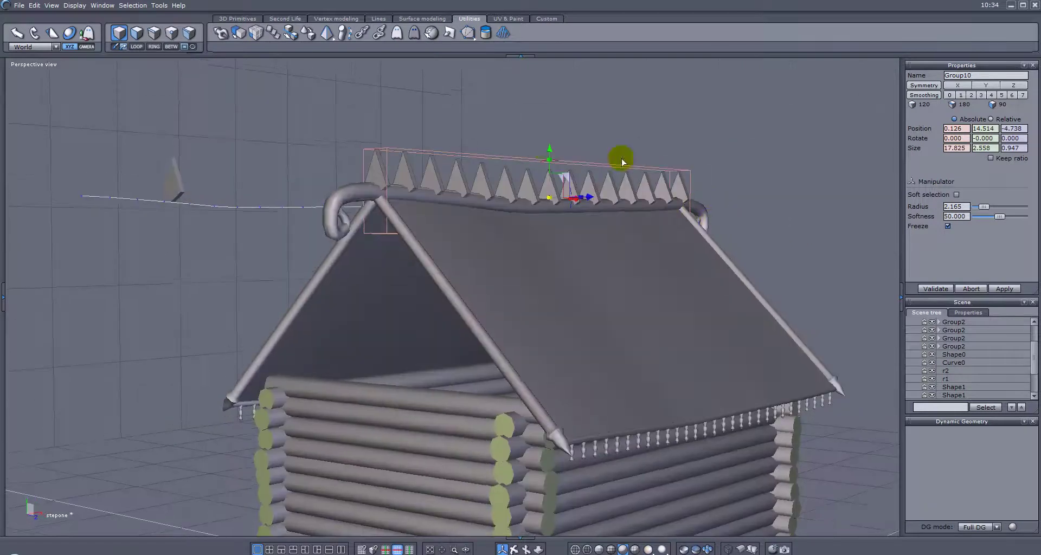
{"action": "left_click_drag", "start_coordinate": [549, 148], "coordinate": [550, 149]}
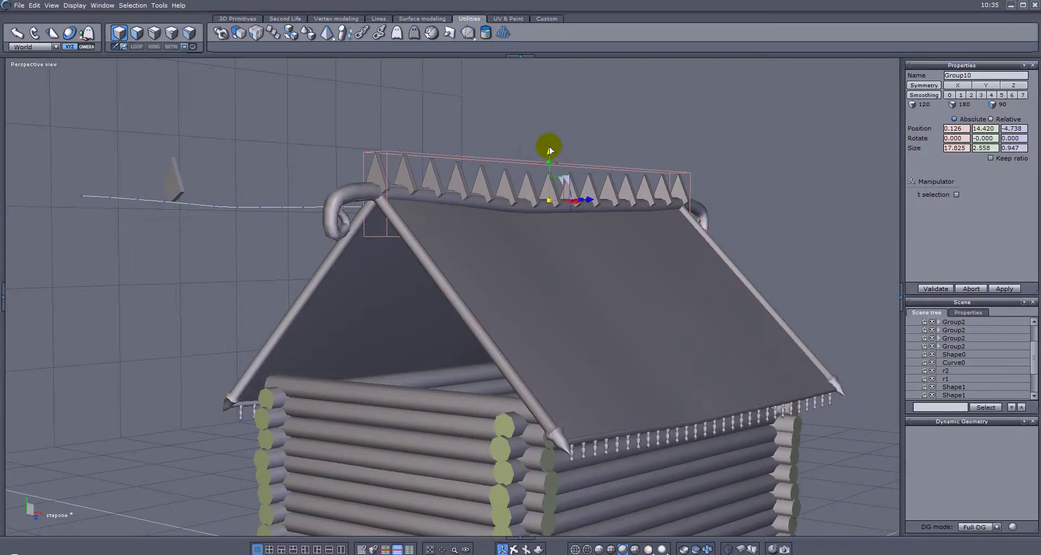
{"action": "middle_click_drag", "start_coordinate": [496, 188], "coordinate": [508, 246]}
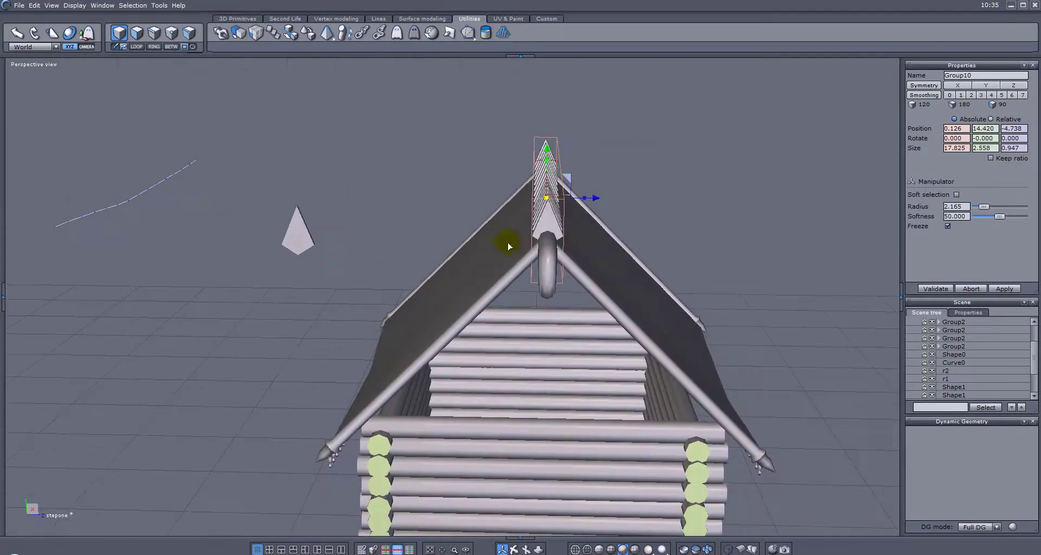
Delete the leftover single spike and the support curve beside the cabin
{"action": "left_click", "coordinate": [292, 239]}
{"action": "key", "text": "Delete"}
{"action": "left_click", "coordinate": [140, 195]}
{"action": "key", "text": "Delete"}
Examine the cabin's spiked ridge, roof and open gable ends from several sides
{"action": "middle_click_drag", "start_coordinate": [225, 228], "coordinate": [518, 245]}
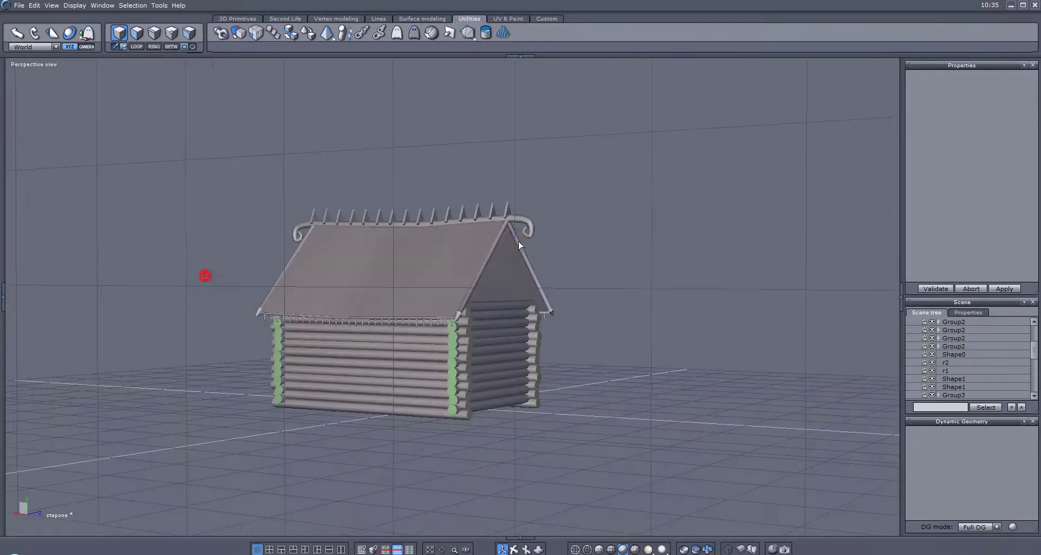
{"action": "middle_click_drag", "start_coordinate": [390, 293], "coordinate": [530, 264]}
{"action": "middle_click_drag", "start_coordinate": [528, 203], "coordinate": [549, 311]}
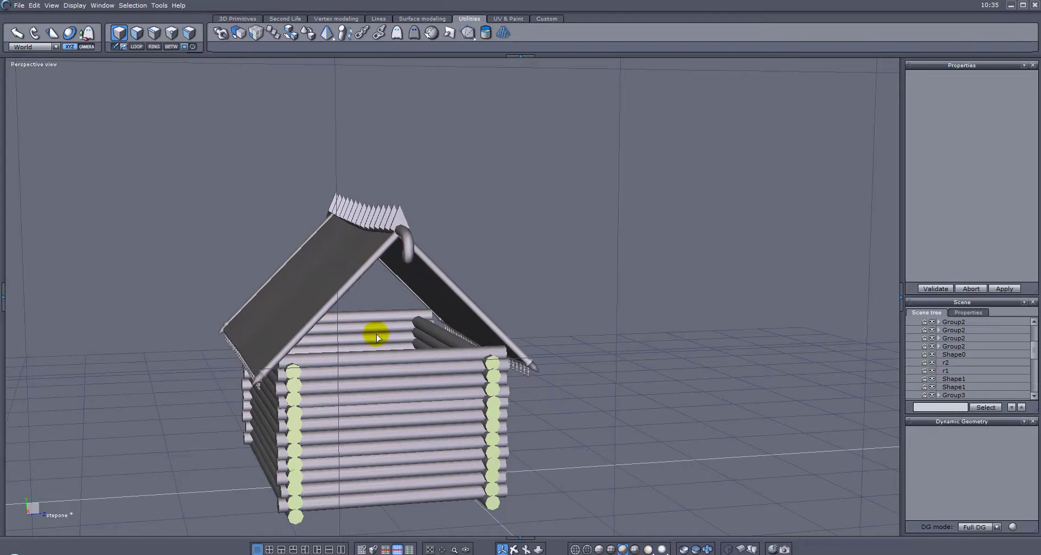
{"action": "middle_click_drag", "start_coordinate": [233, 317], "coordinate": [255, 307]}
{"action": "middle_click_drag", "start_coordinate": [276, 228], "coordinate": [705, 274]}
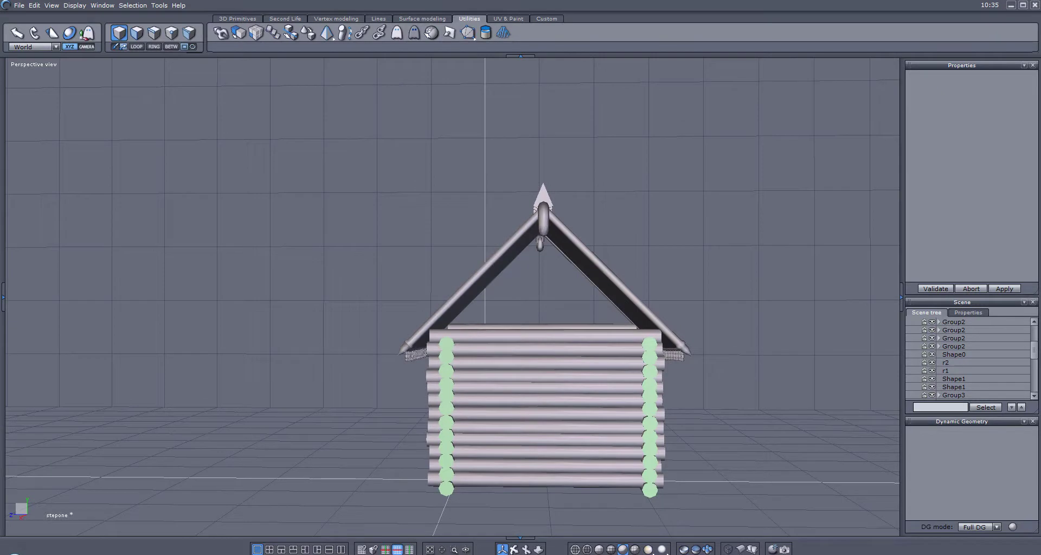